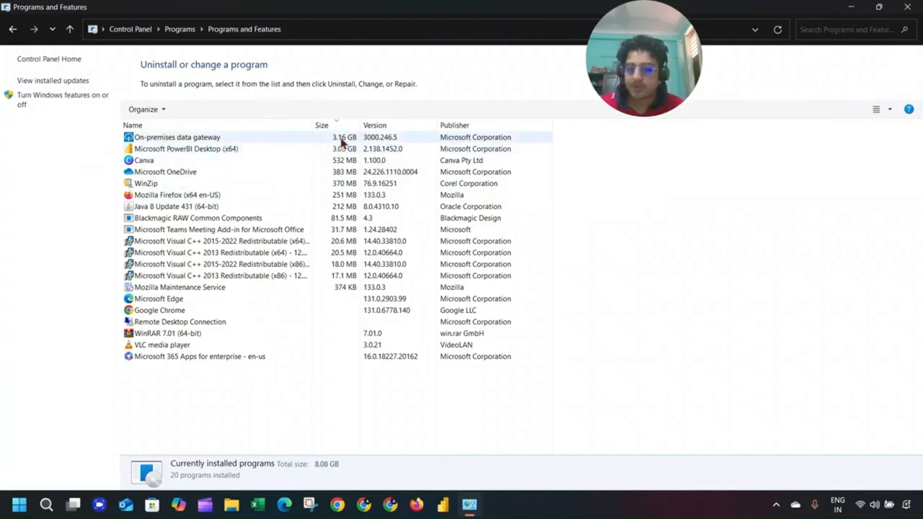
Close the Programs and Features window of installed programs to reveal the desktop.
{"action": "left_click", "coordinate": [915, 6]}
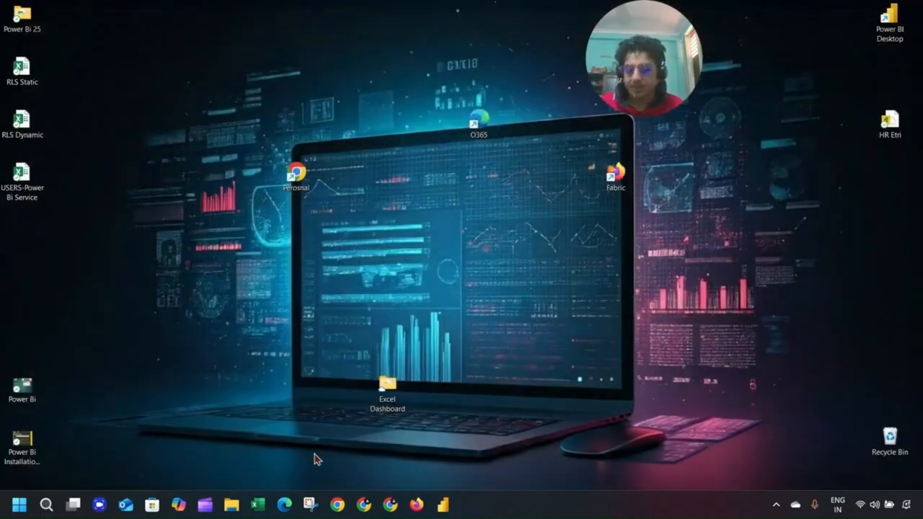
In Edge, open Google and search for 'sql server management studio'.
{"action": "left_click", "coordinate": [284, 505]}
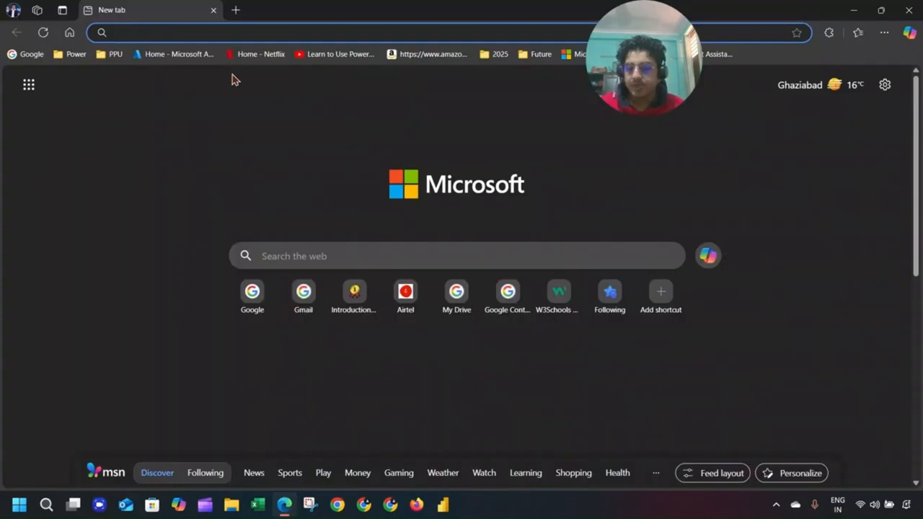
{"action": "left_click", "coordinate": [178, 33]}
{"action": "left_click", "coordinate": [32, 56]}
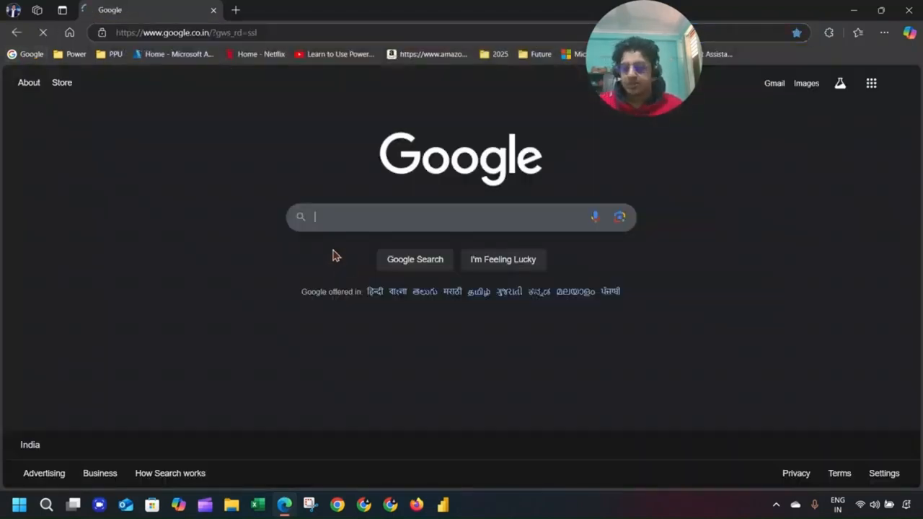
{"action": "left_click", "coordinate": [342, 222]}
{"action": "type", "text": "sql "}
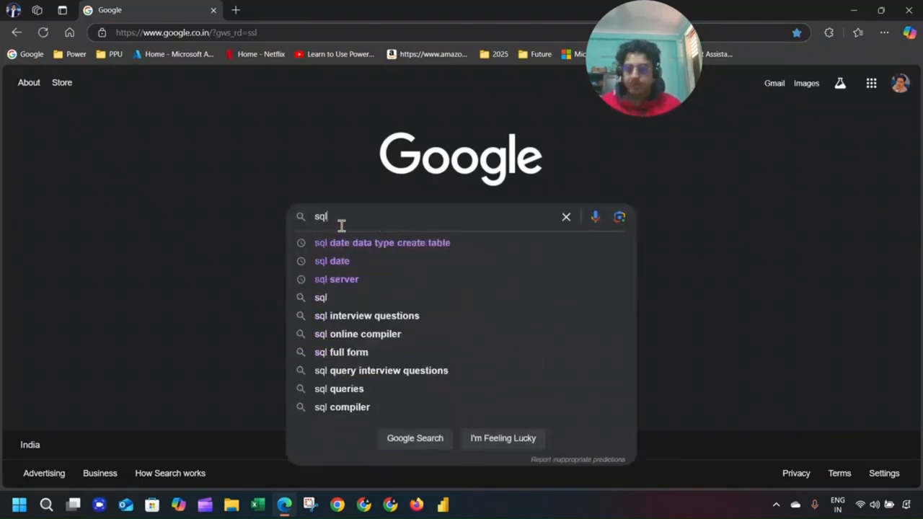
{"action": "type", "text": "ser"}
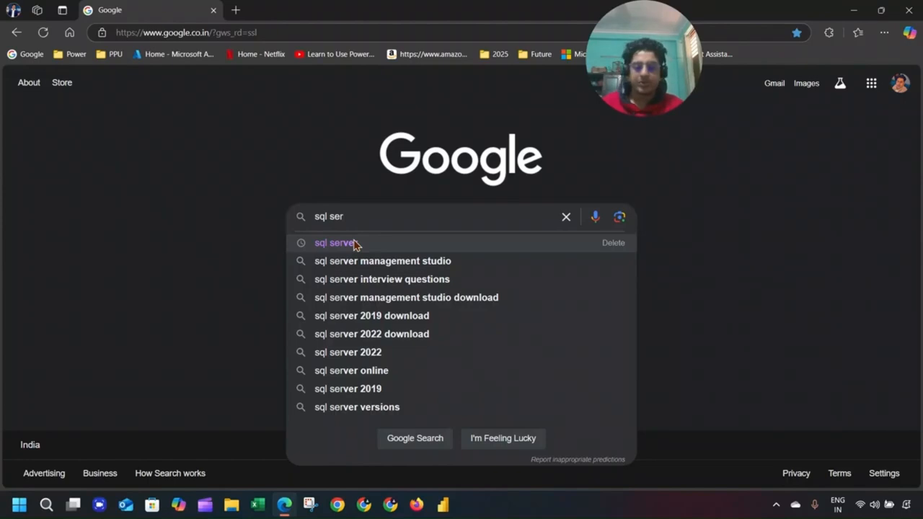
{"action": "left_click", "coordinate": [364, 259]}
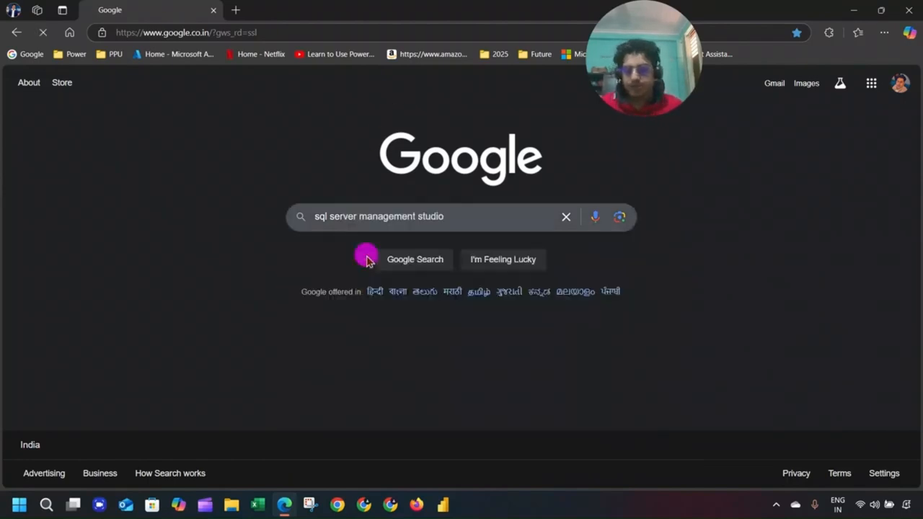
Return to the Google home page and search for 'sql server'.
{"action": "left_click", "coordinate": [16, 31]}
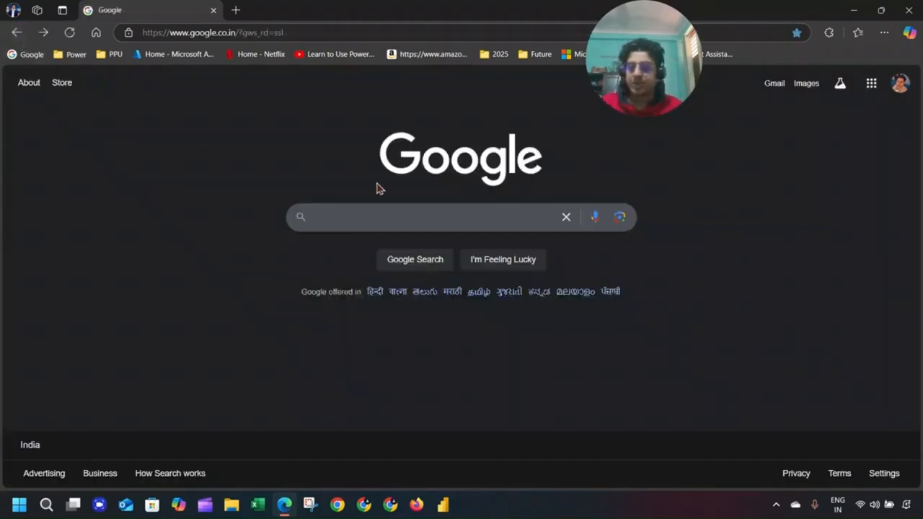
{"action": "left_click", "coordinate": [389, 222]}
{"action": "type", "text": "sq"}
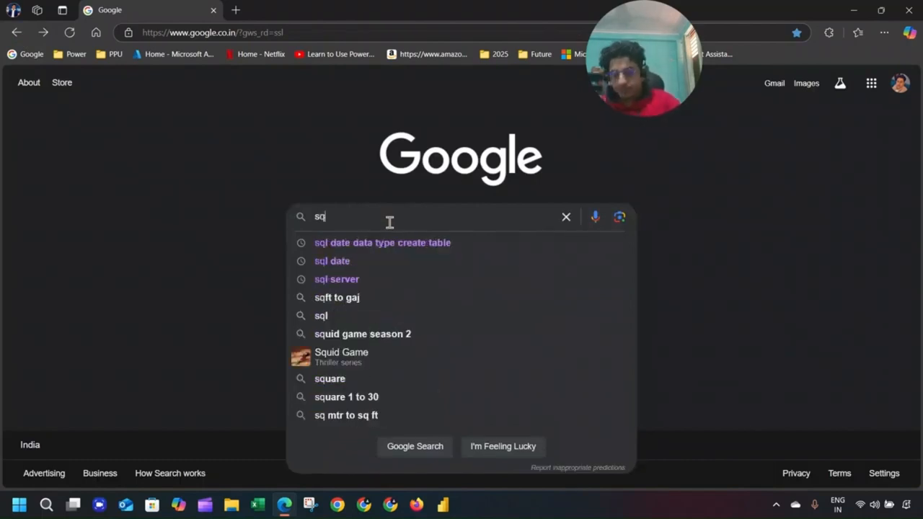
{"action": "type", "text": "l se"}
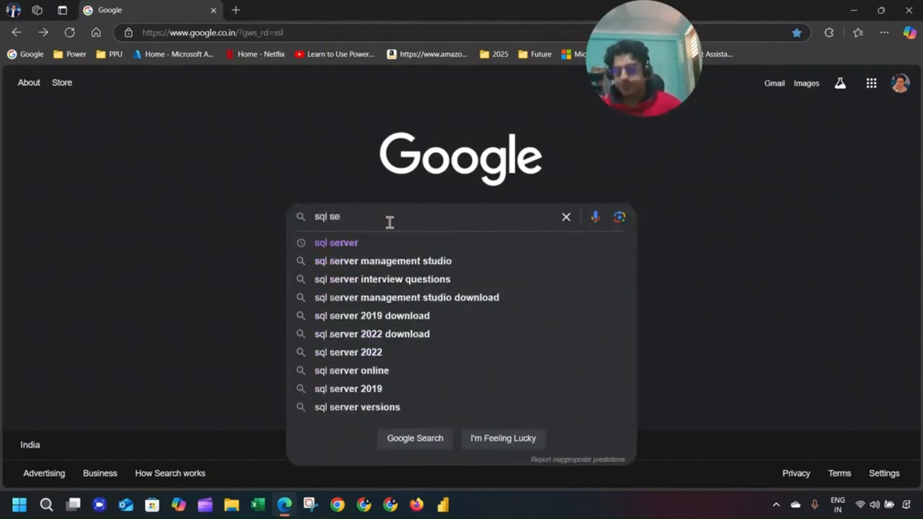
{"action": "type", "text": "rver"}
{"action": "key", "text": "Return"}
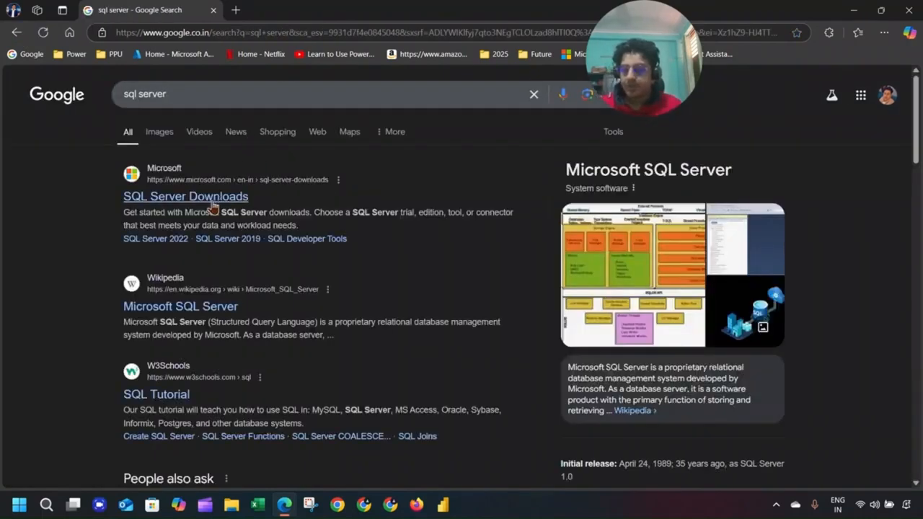
Open Microsoft's SQL Server Downloads result and go to the SQL Server 2022 product page.
{"action": "left_click", "coordinate": [214, 204]}
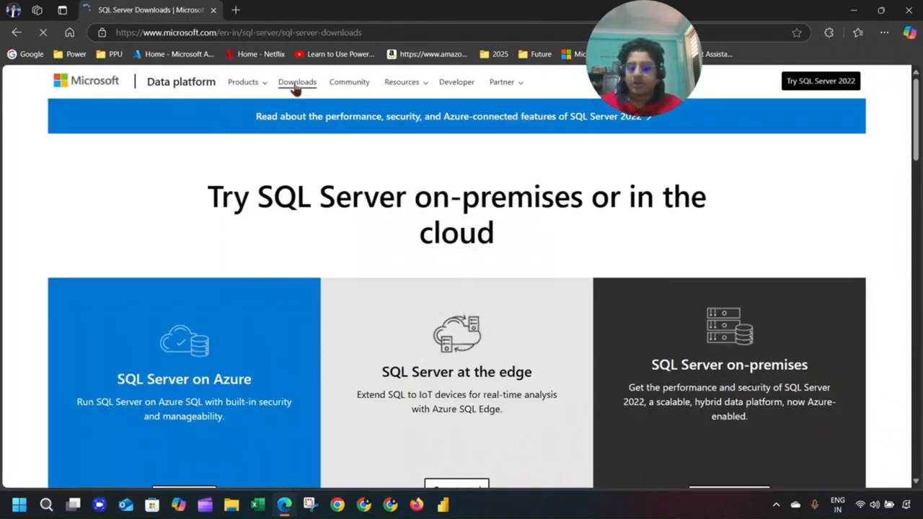
{"action": "left_click", "coordinate": [262, 83]}
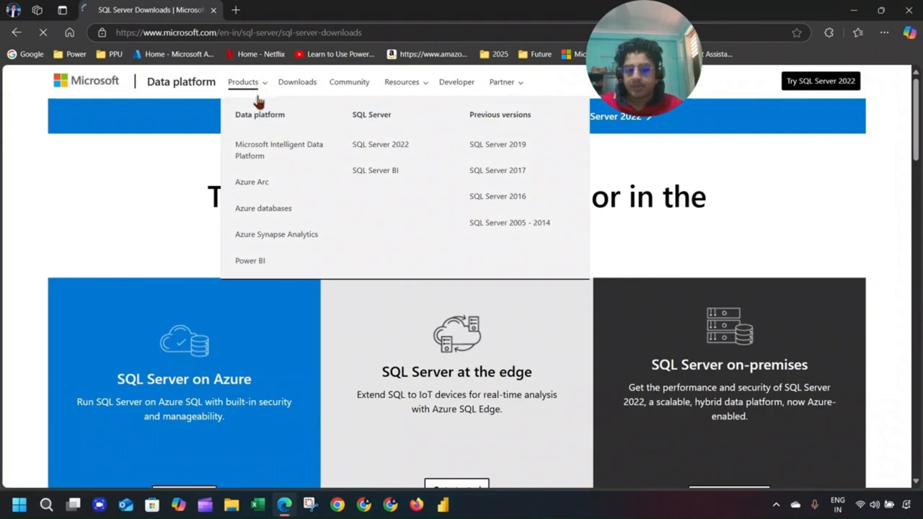
{"action": "scroll", "coordinate": [371, 393], "scroll_direction": "down", "scroll_amount": 2}
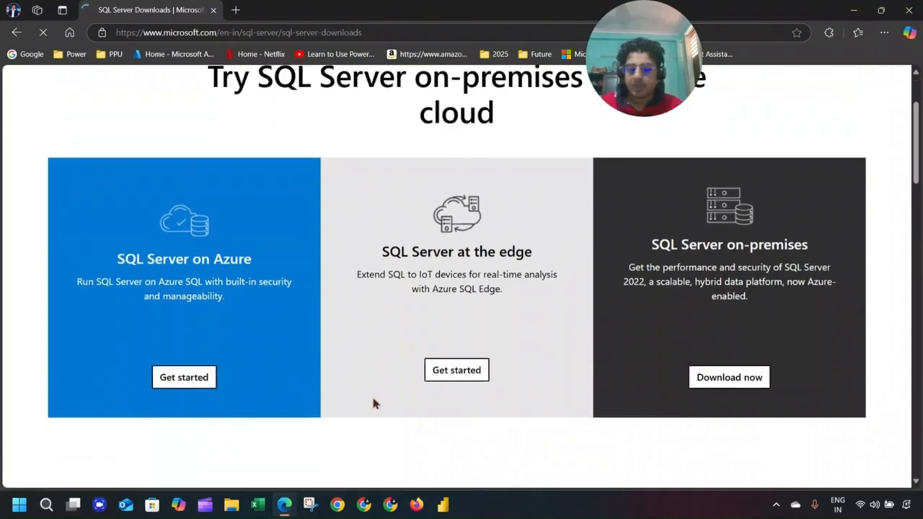
{"action": "scroll", "coordinate": [502, 462], "scroll_direction": "up", "scroll_amount": 2}
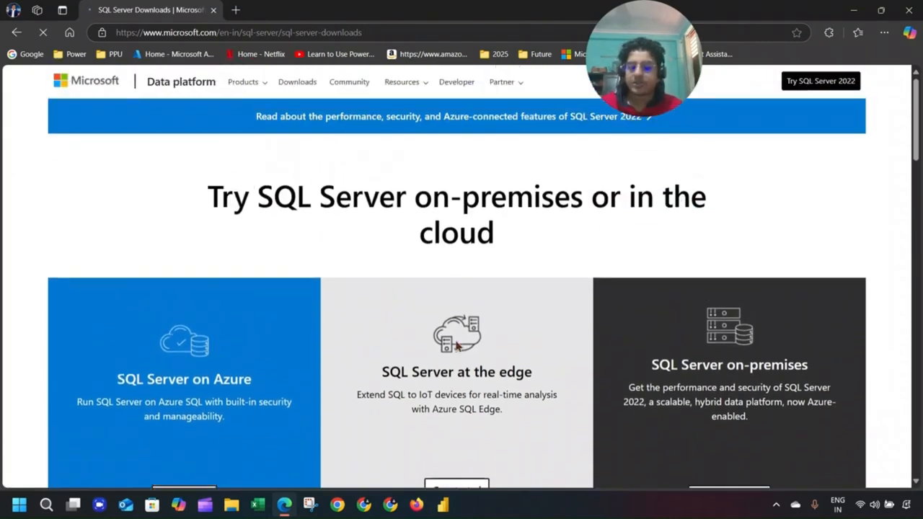
{"action": "left_click", "coordinate": [262, 84]}
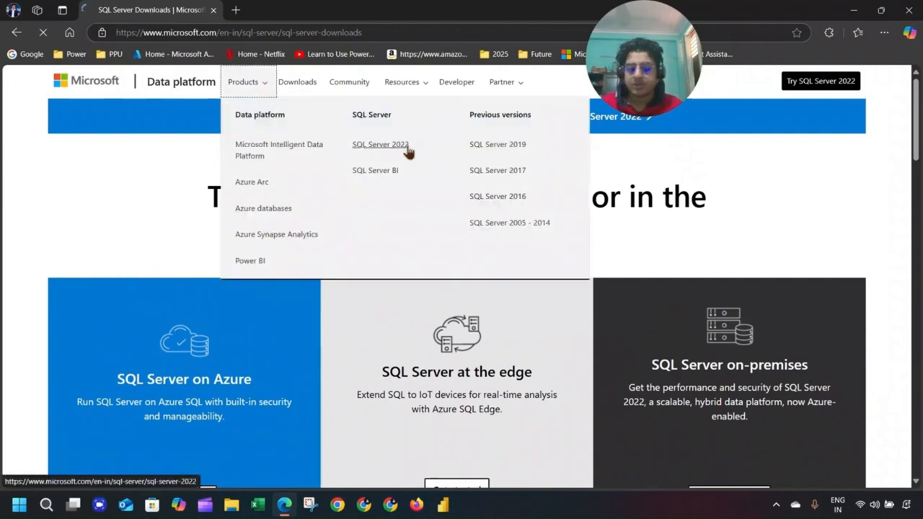
{"action": "left_click", "coordinate": [395, 146]}
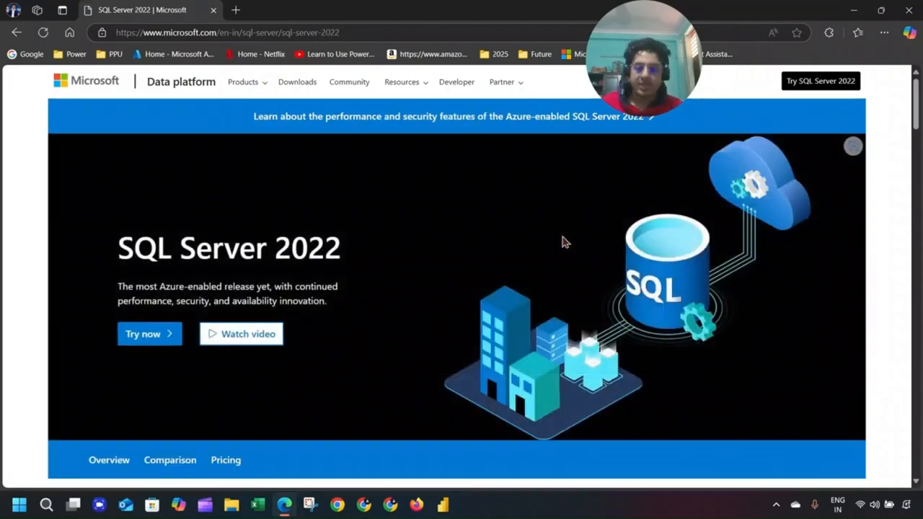
Open the 'Try SQL Server 2022' page and scroll to the free Developer and Express editions.
{"action": "scroll", "coordinate": [537, 221], "scroll_direction": "down", "scroll_amount": 7}
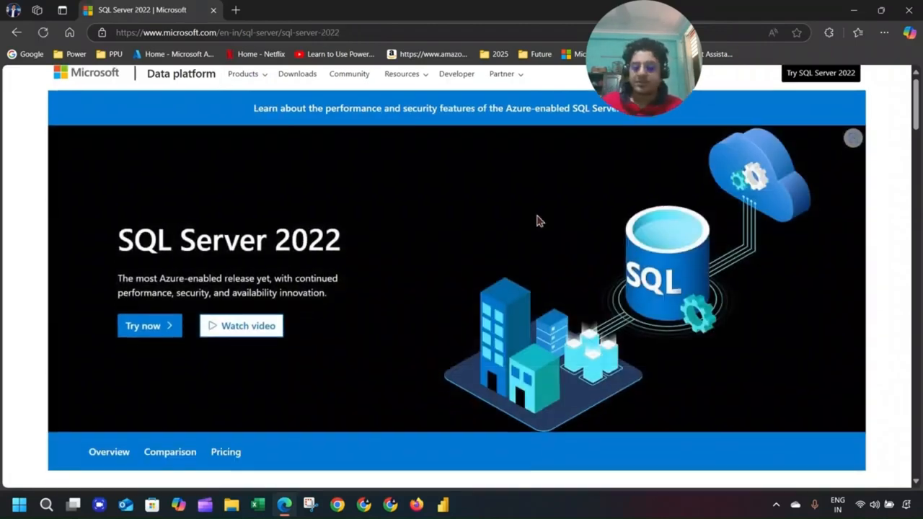
{"action": "scroll", "coordinate": [528, 225], "scroll_direction": "up", "scroll_amount": 7}
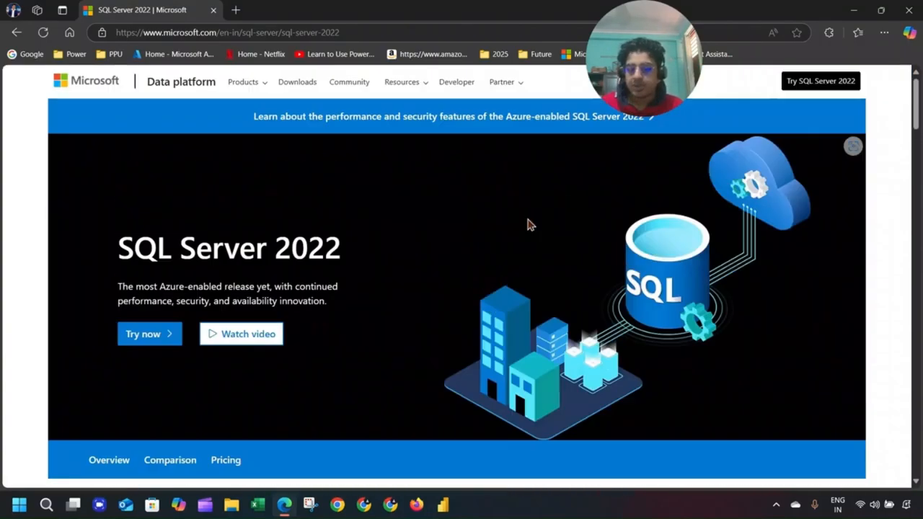
{"action": "scroll", "coordinate": [651, 245], "scroll_direction": "down", "scroll_amount": 8}
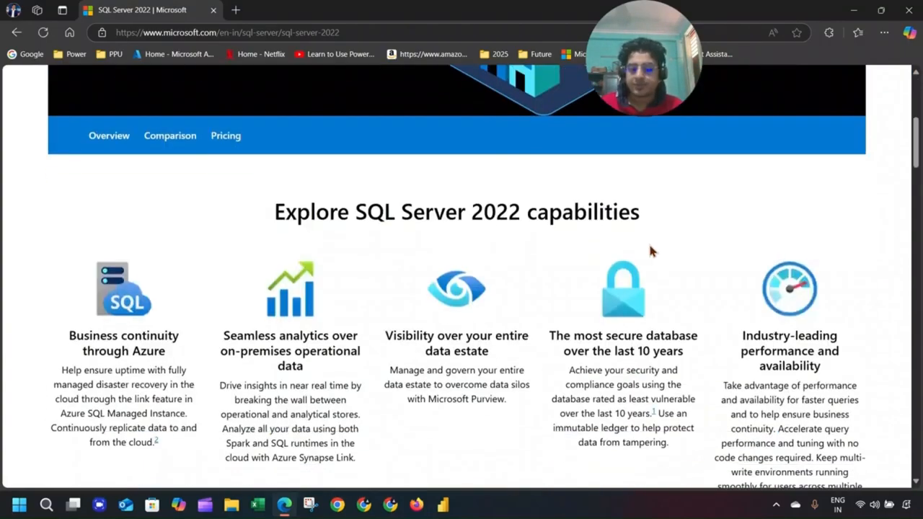
{"action": "scroll", "coordinate": [685, 217], "scroll_direction": "up", "scroll_amount": 5}
{"action": "scroll", "coordinate": [762, 197], "scroll_direction": "up", "scroll_amount": 4}
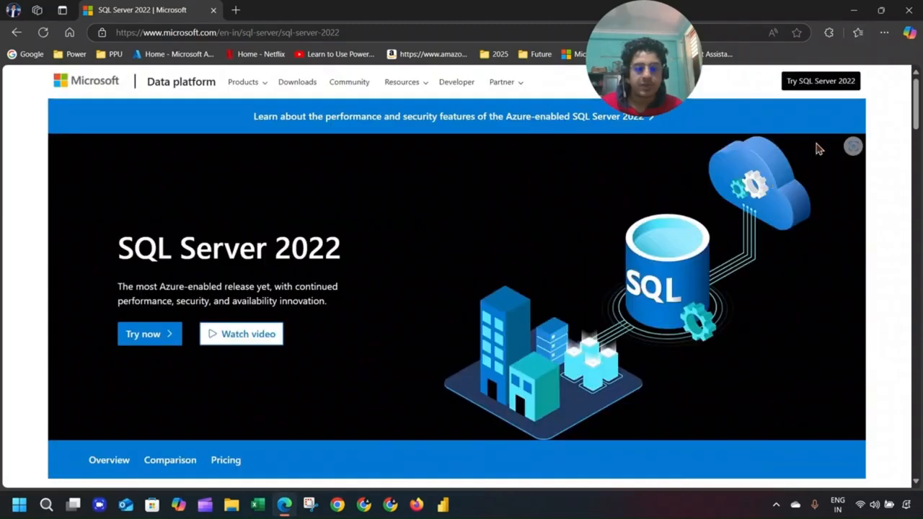
{"action": "left_click", "coordinate": [820, 82]}
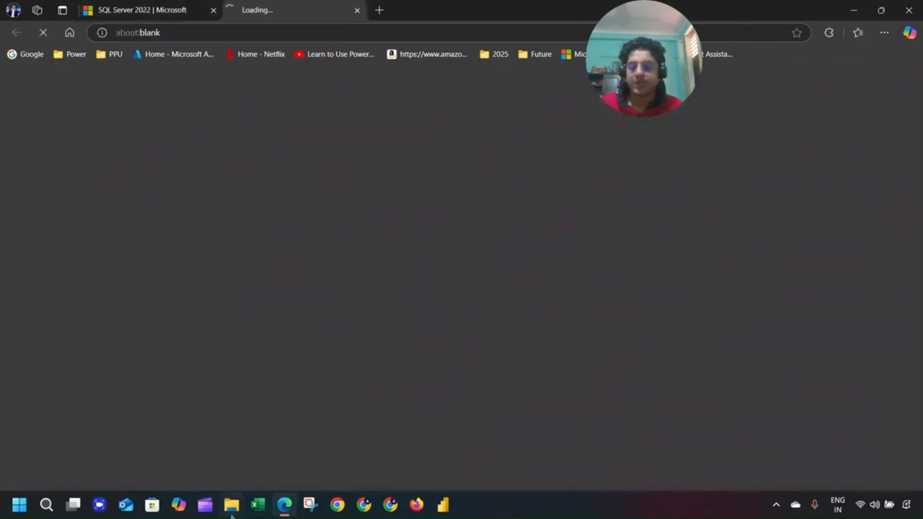
{"action": "scroll", "coordinate": [408, 310], "scroll_direction": "down", "scroll_amount": 3}
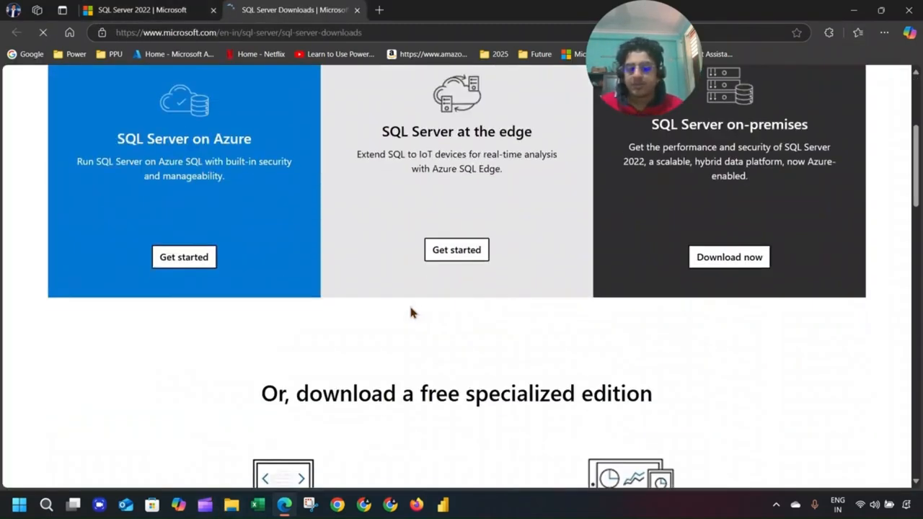
{"action": "scroll", "coordinate": [441, 263], "scroll_direction": "down", "scroll_amount": 3}
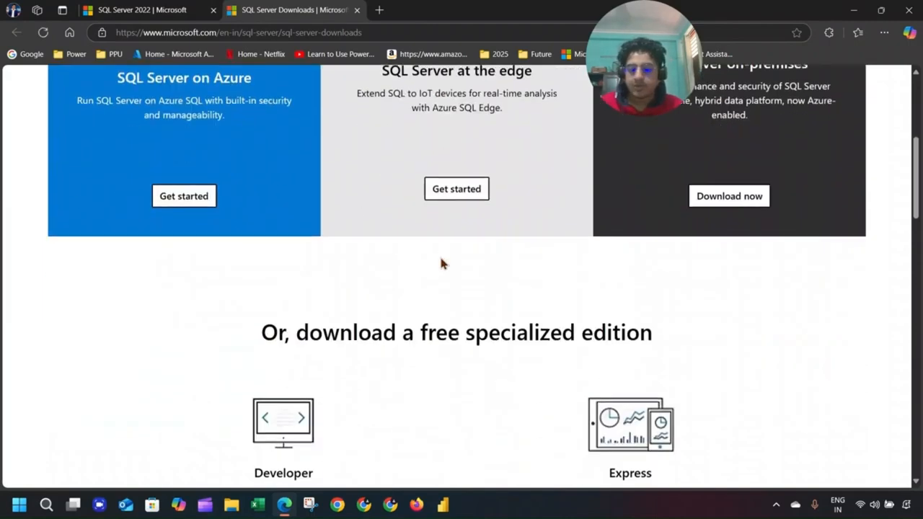
{"action": "scroll", "coordinate": [441, 263], "scroll_direction": "down", "scroll_amount": 3}
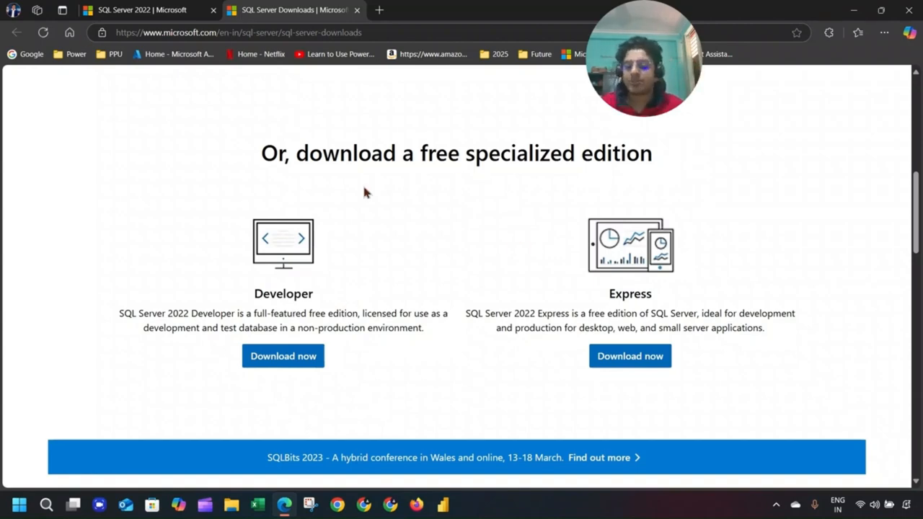
Save the Express installer SQL2022-SSEI-Expr.exe to Downloads and show it in its folder.
{"action": "left_click", "coordinate": [658, 370]}
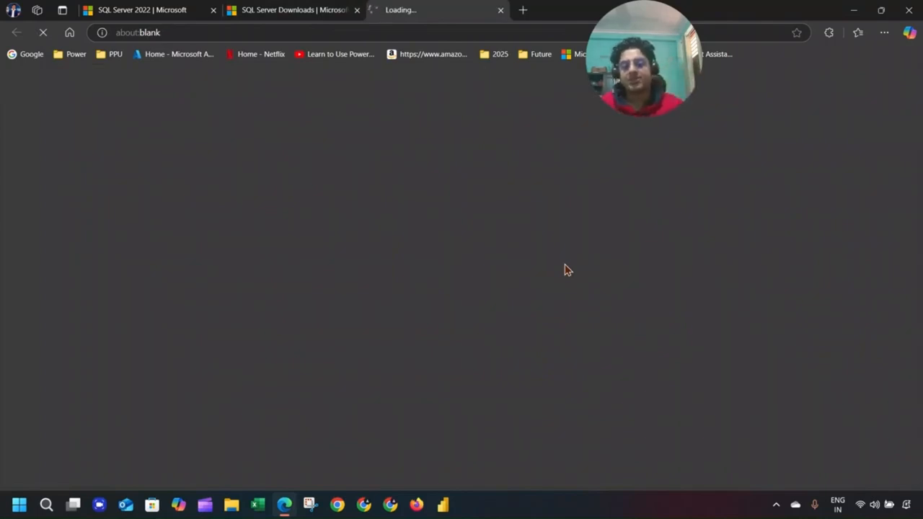
{"action": "left_click", "coordinate": [367, 9]}
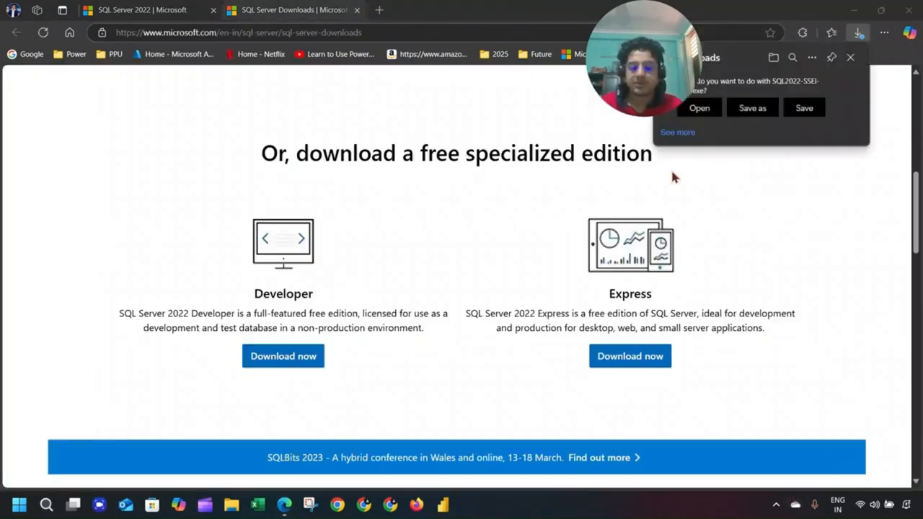
{"action": "left_click", "coordinate": [754, 109]}
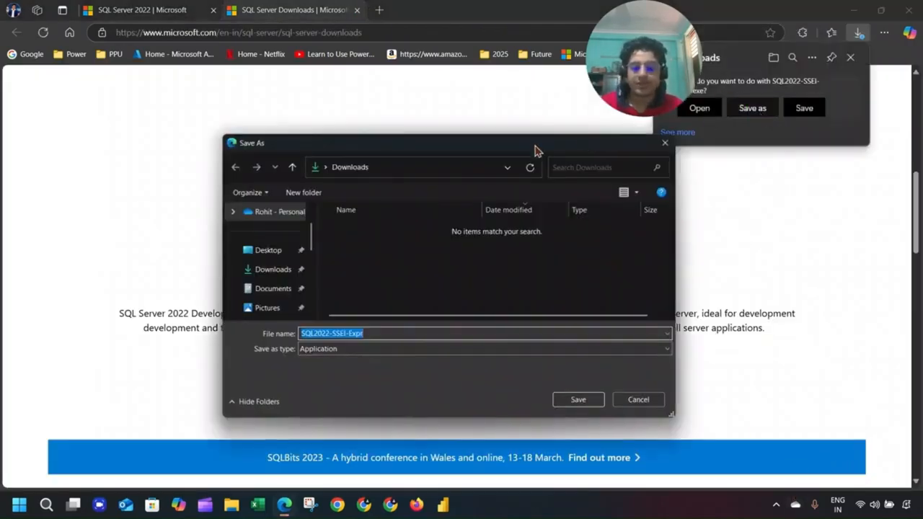
{"action": "left_click", "coordinate": [591, 398]}
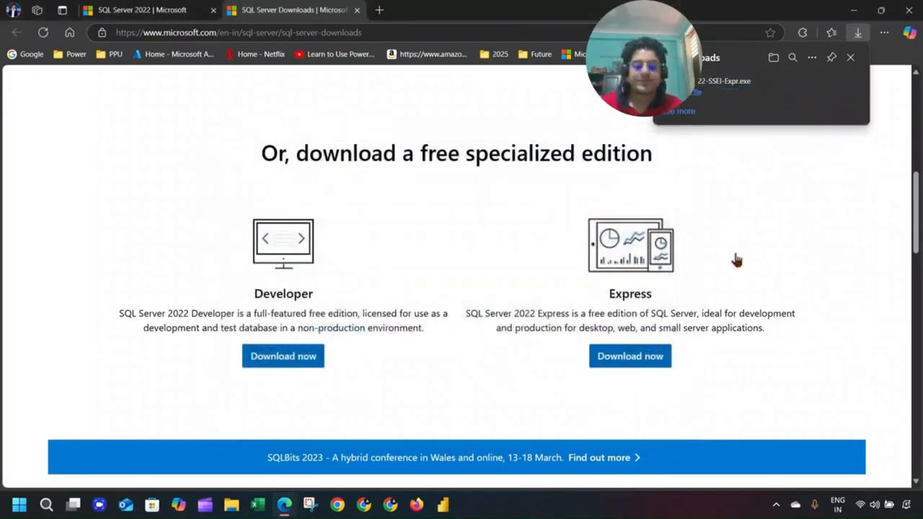
{"action": "left_click_drag", "start_coordinate": [663, 35], "coordinate": [514, 34]}
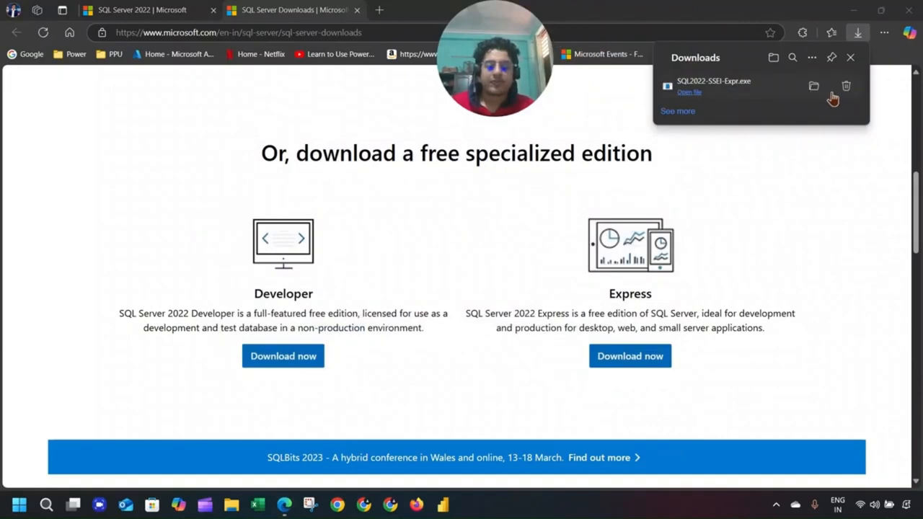
{"action": "left_click", "coordinate": [817, 90]}
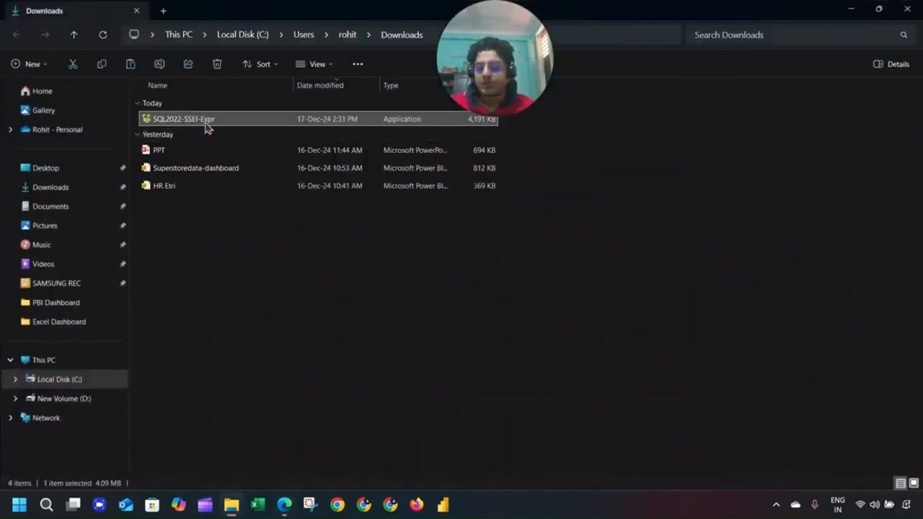
Run SQL2022-SSEI-Expr from Downloads and approve the administrator prompt.
{"action": "right_click", "coordinate": [206, 126]}
{"action": "left_click", "coordinate": [179, 249]}
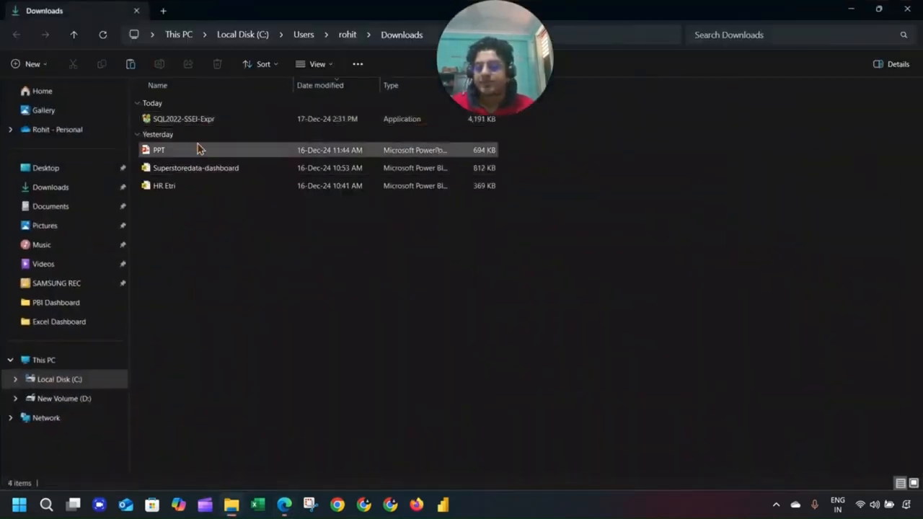
{"action": "double_click", "coordinate": [205, 125]}
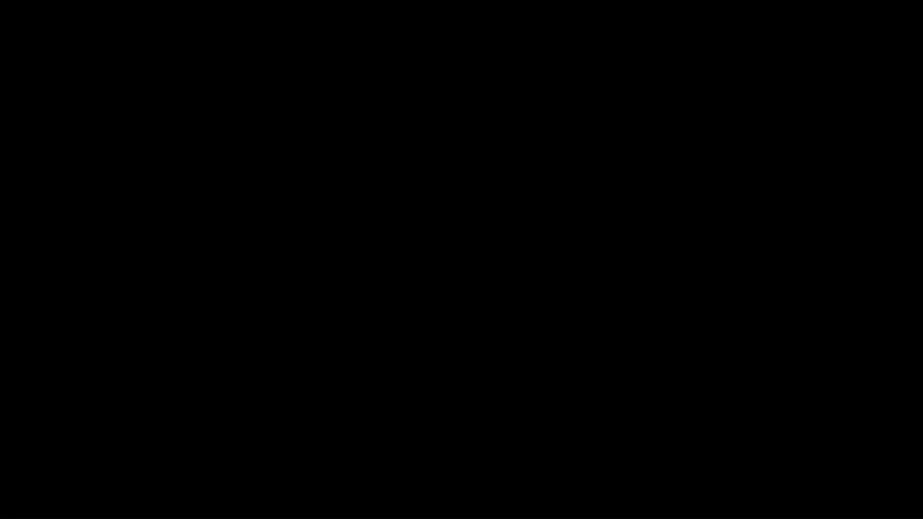
{"action": "left_click", "coordinate": [414, 358]}
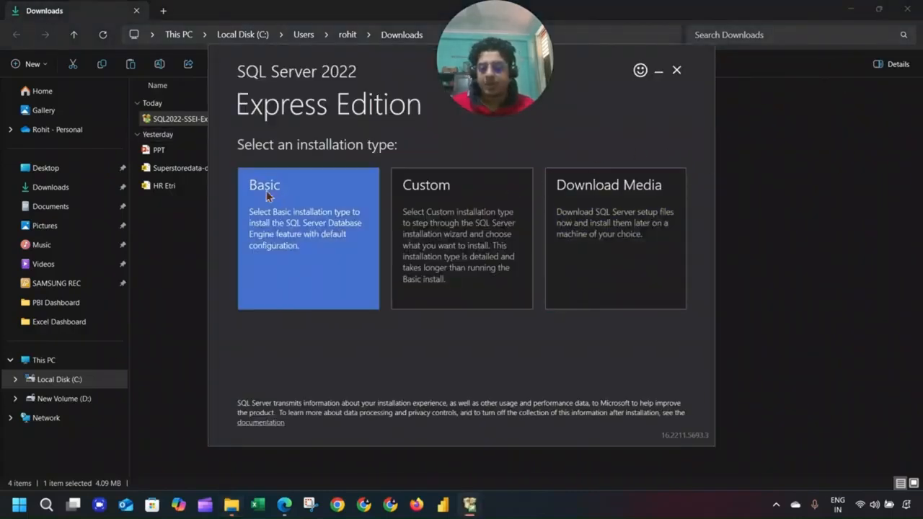
Download the Express Advanced (544 MB) installation media and open its download folder.
{"action": "left_click", "coordinate": [633, 254]}
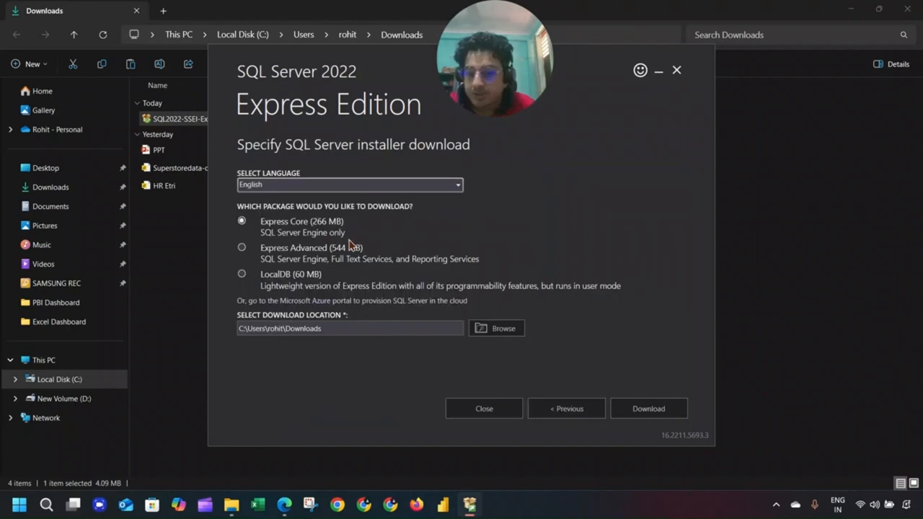
{"action": "left_click", "coordinate": [333, 253]}
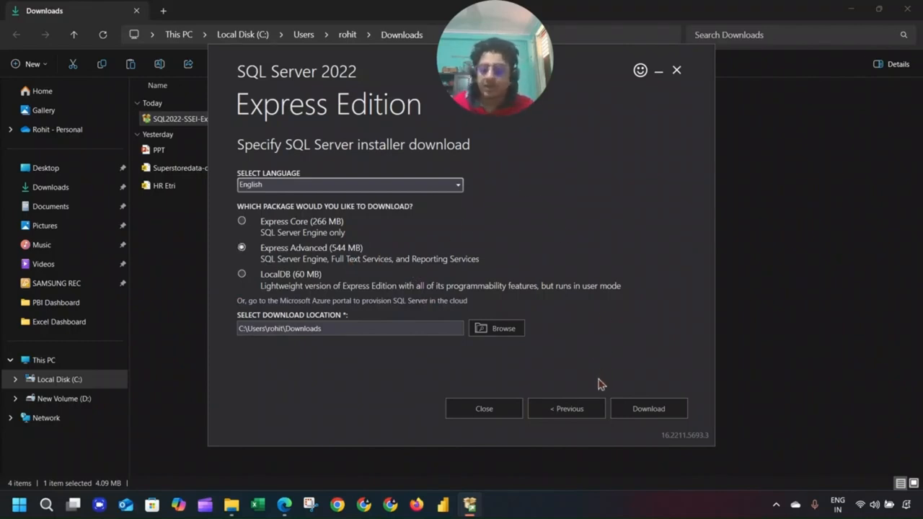
{"action": "left_click", "coordinate": [621, 410]}
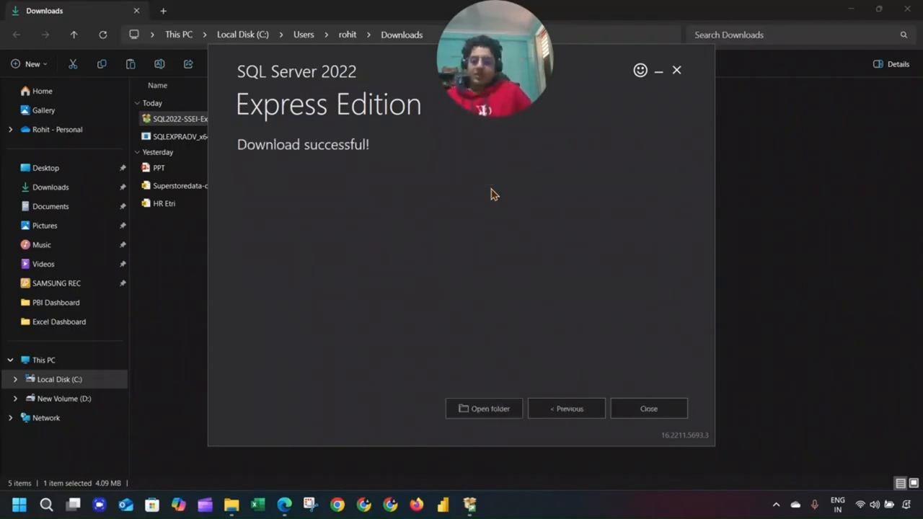
{"action": "left_click", "coordinate": [498, 408]}
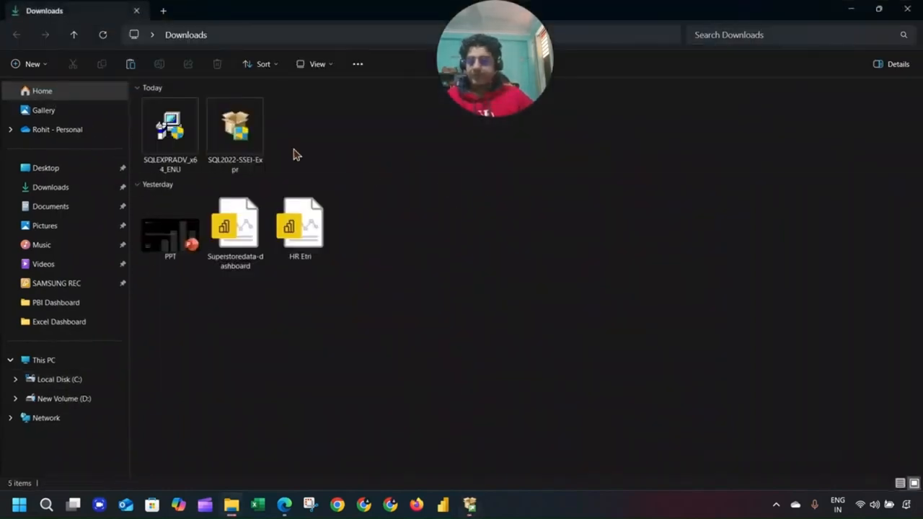
Run SQLEXPRADV_x64_ENU, exit the download wizard, and extract to the default folder.
{"action": "left_click", "coordinate": [180, 126]}
{"action": "right_click", "coordinate": [180, 127]}
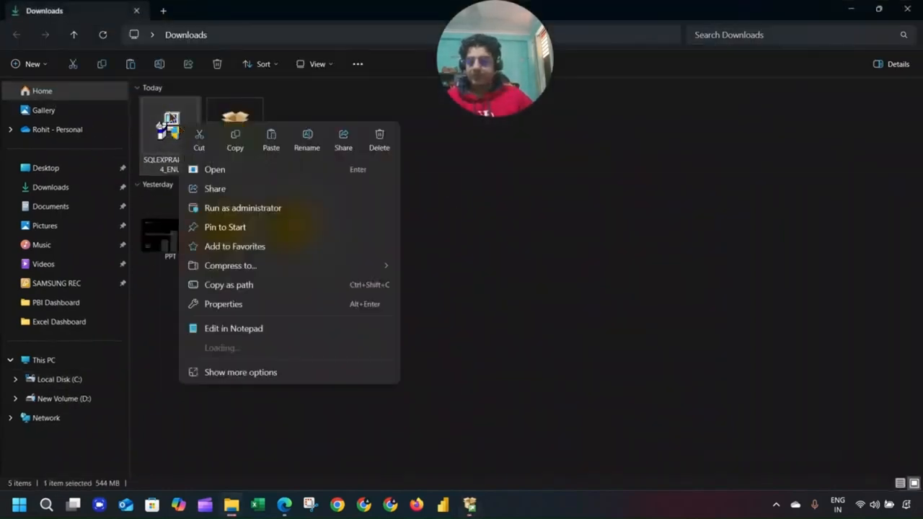
{"action": "left_click", "coordinate": [350, 104]}
{"action": "left_click", "coordinate": [364, 91]}
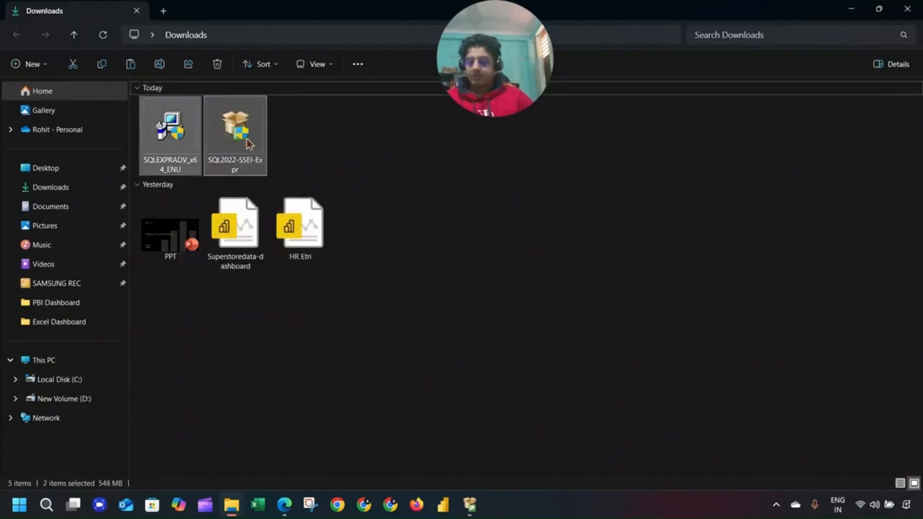
{"action": "double_click", "coordinate": [185, 137]}
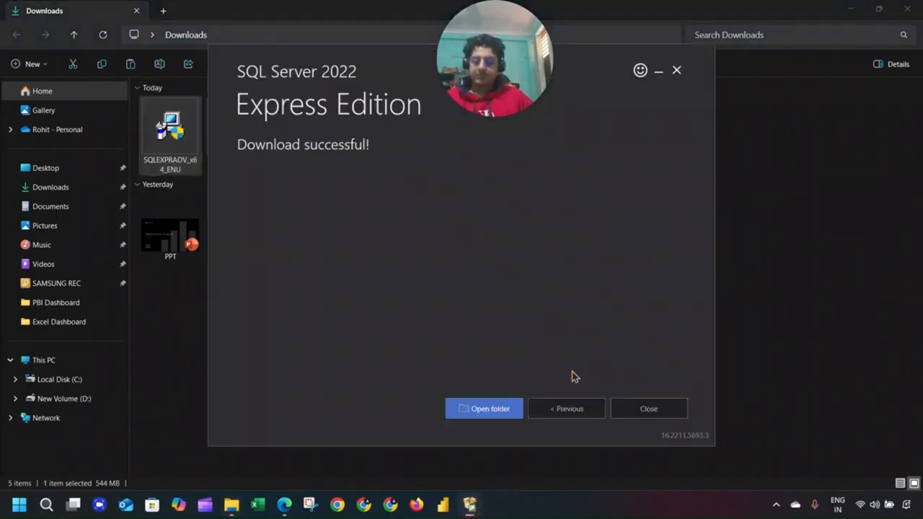
{"action": "left_click", "coordinate": [653, 409]}
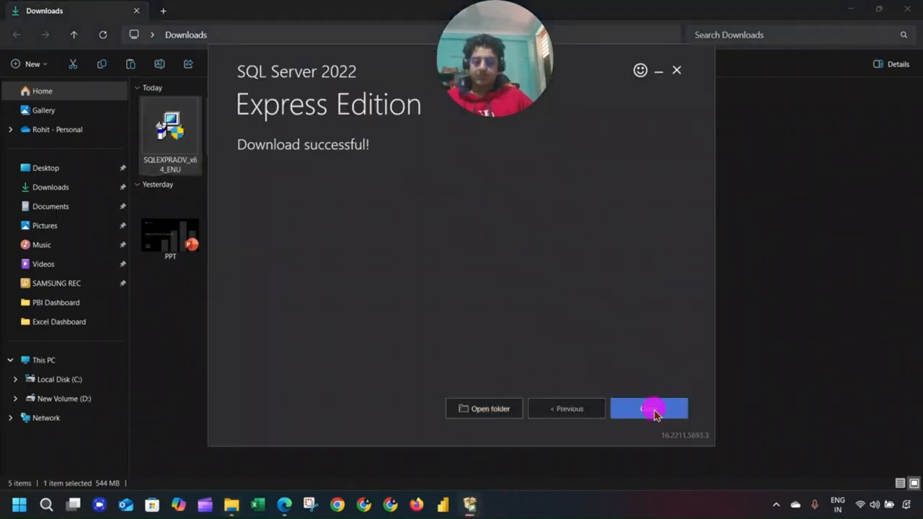
{"action": "left_click", "coordinate": [465, 281]}
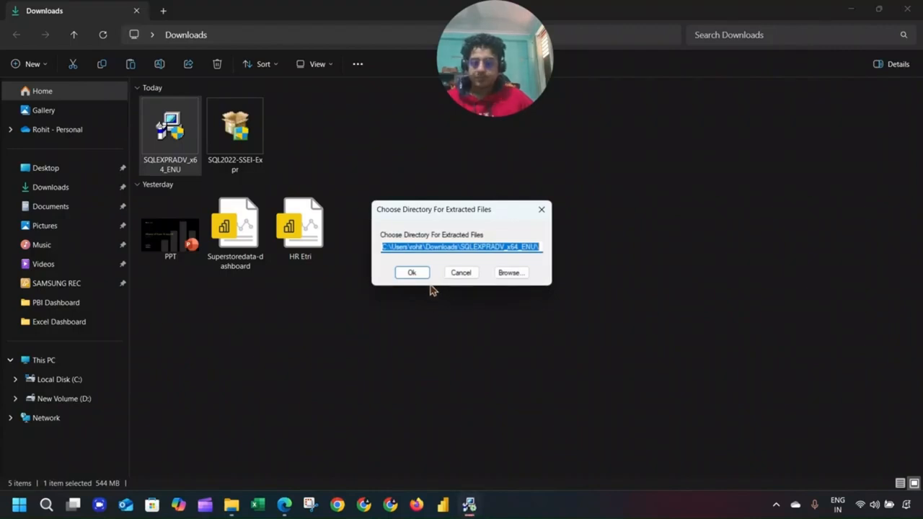
{"action": "left_click", "coordinate": [415, 272]}
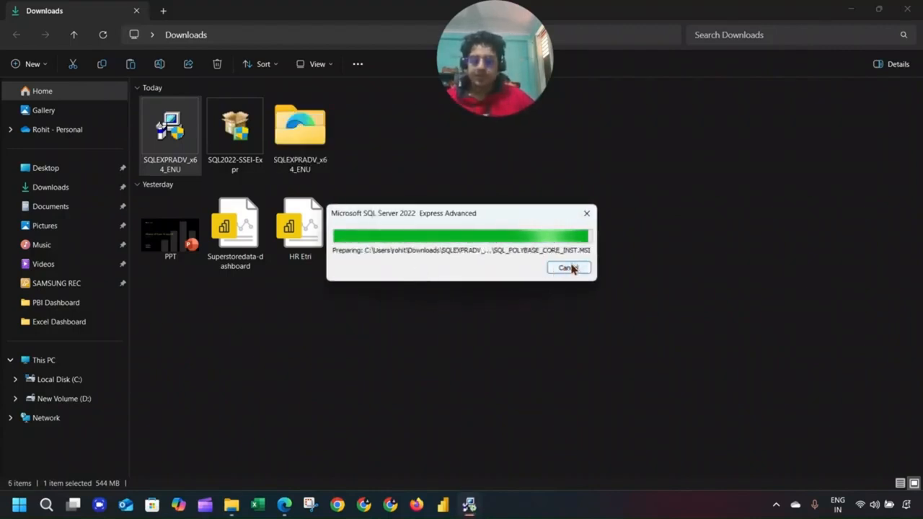
Run SETUP from the extracted SQLEXPRADV_x64_ENU folder with administrator rights.
{"action": "double_click", "coordinate": [324, 142]}
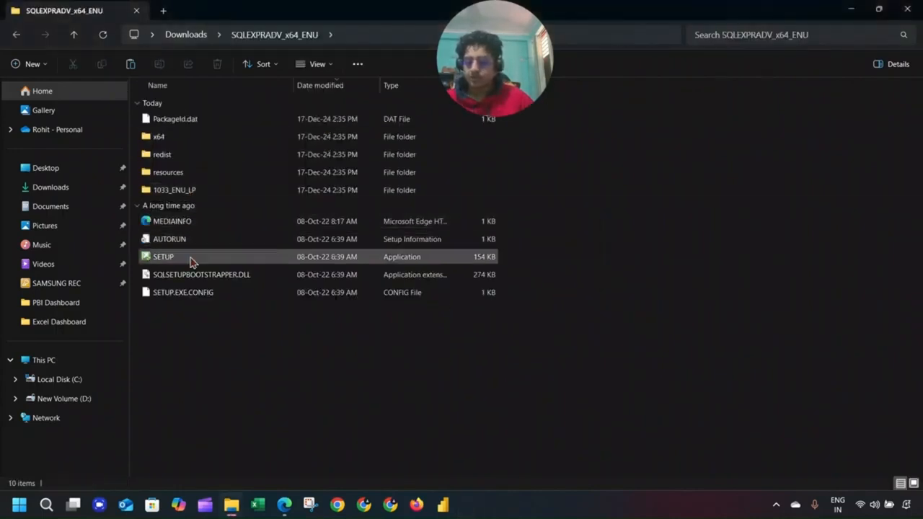
{"action": "double_click", "coordinate": [191, 261]}
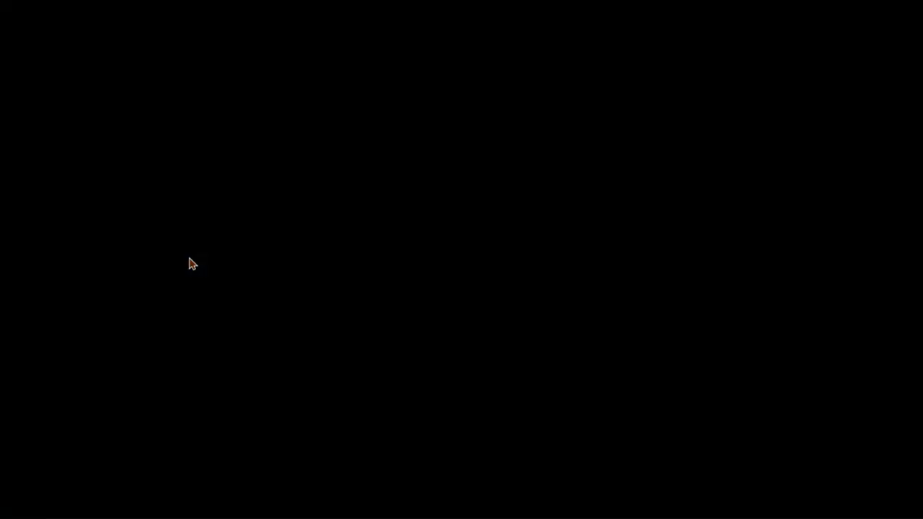
{"action": "left_click", "coordinate": [415, 358]}
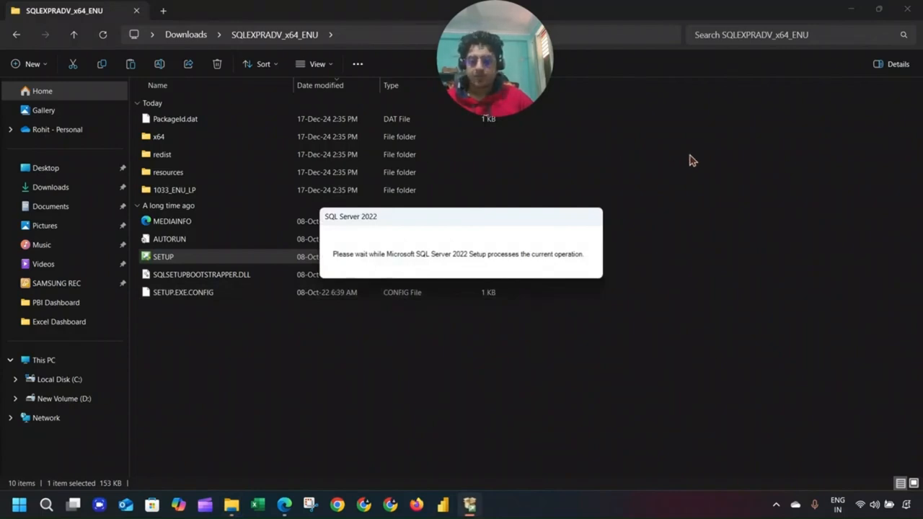
Close both File Explorer windows and the SQL Server 2022 product tab.
{"action": "left_click", "coordinate": [906, 8]}
{"action": "left_click", "coordinate": [907, 8]}
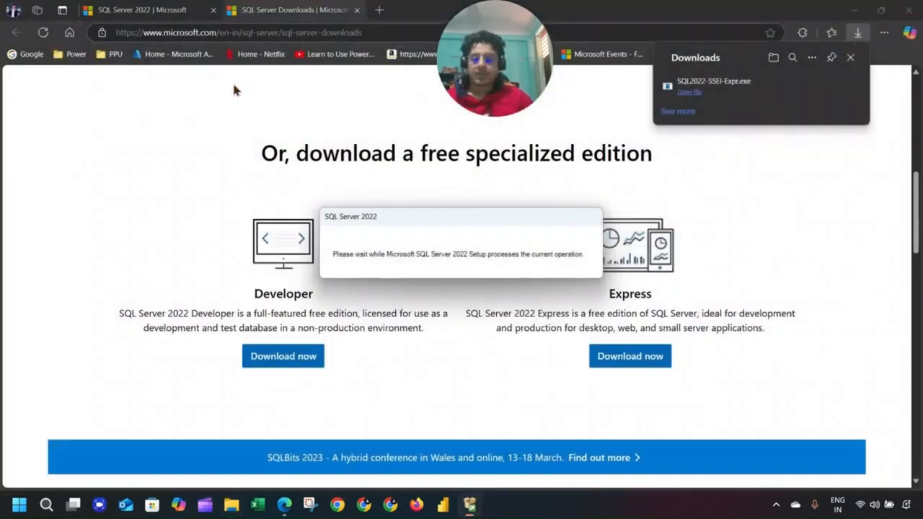
{"action": "left_click", "coordinate": [213, 10]}
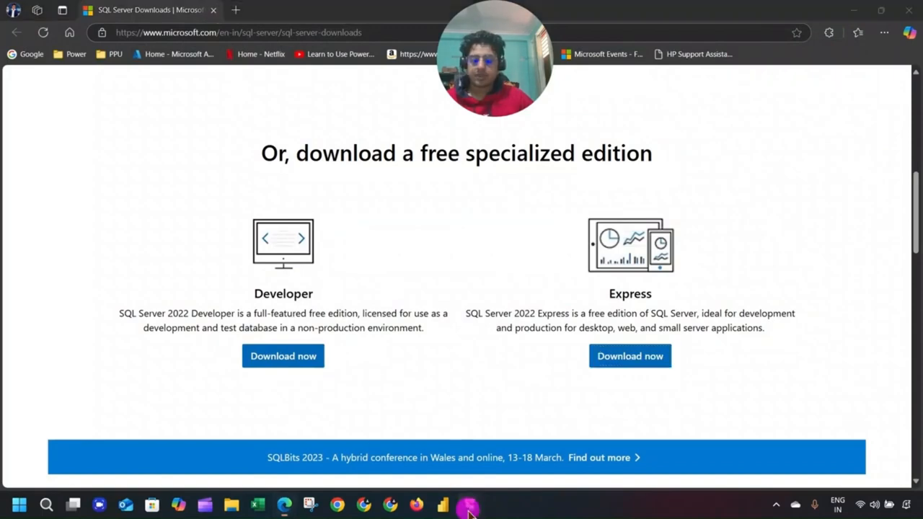
In Installation Center, choose 'New SQL Server standalone installation or add features'.
{"action": "mouse_move", "coordinate": [469, 506]}
{"action": "left_click", "coordinate": [494, 465]}
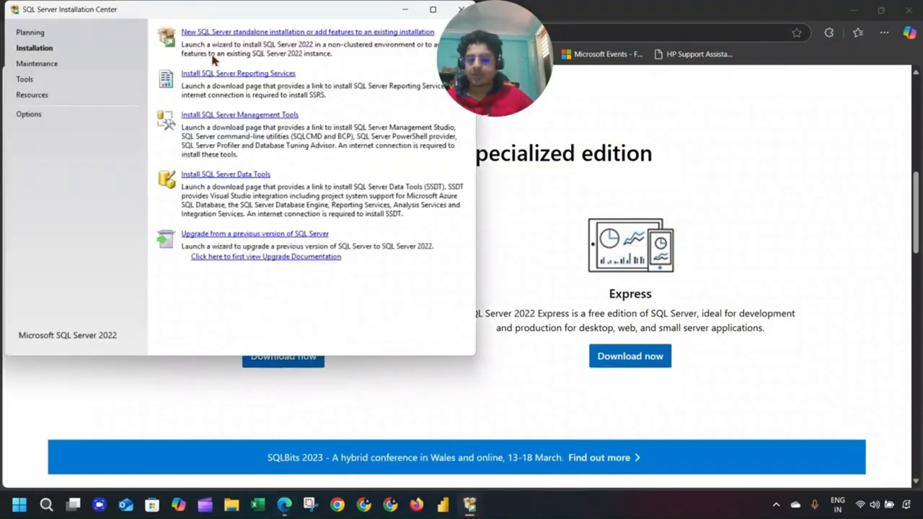
{"action": "left_click_drag", "start_coordinate": [209, 12], "coordinate": [199, 124]}
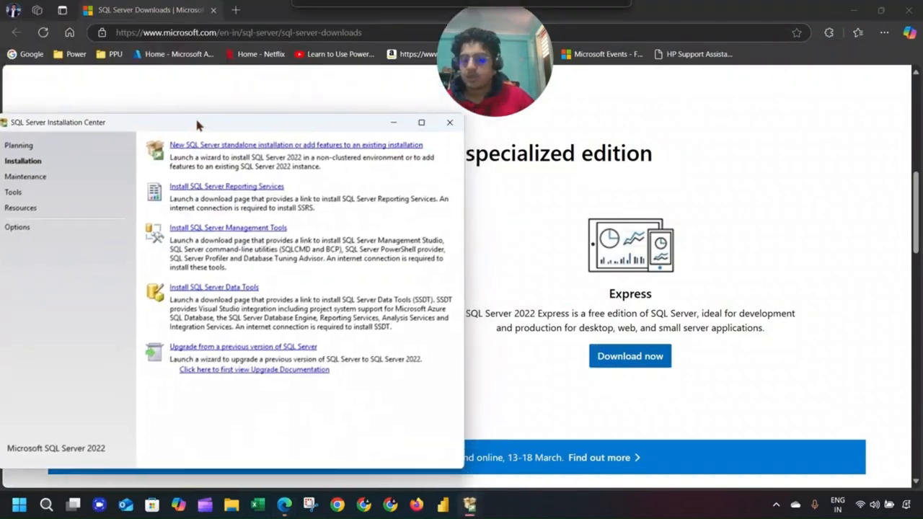
{"action": "left_click", "coordinate": [222, 147]}
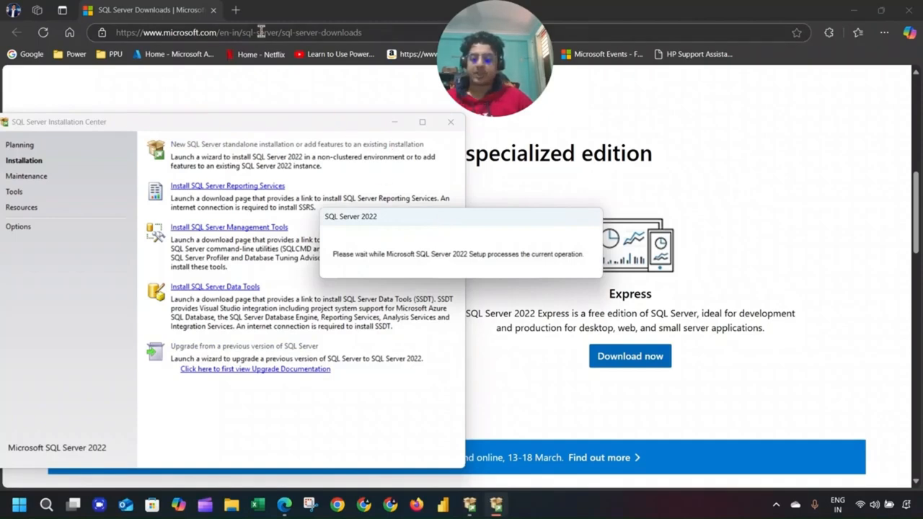
Search 'ssms' in a new tab and open the Microsoft Learn SSMS download page.
{"action": "left_click", "coordinate": [235, 10]}
{"action": "type", "text": "ss"}
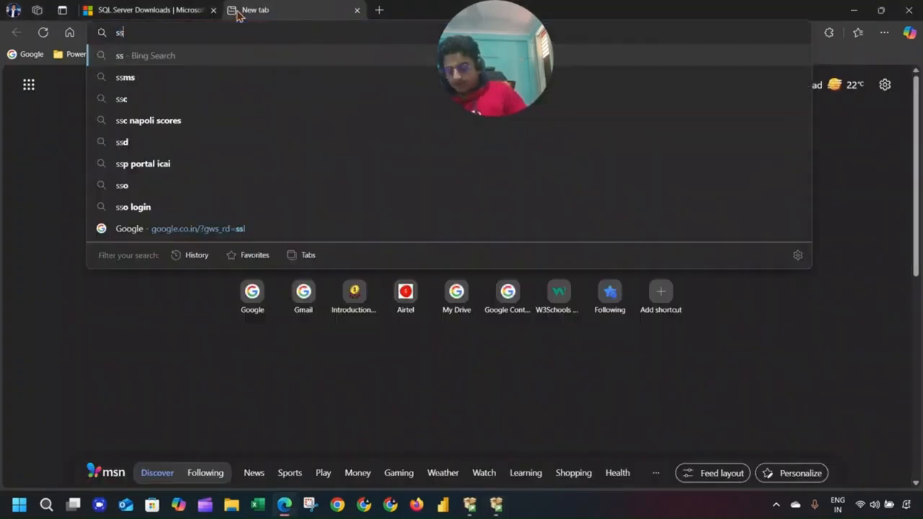
{"action": "type", "text": "ms"}
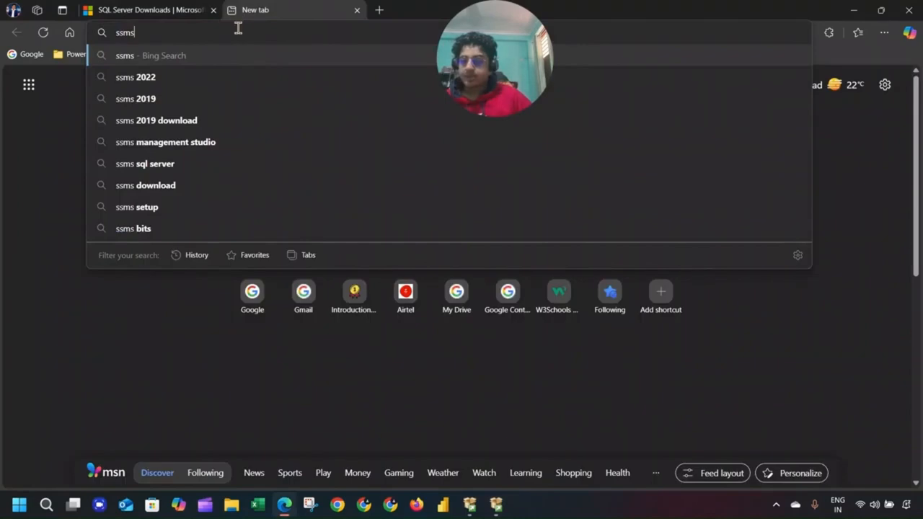
{"action": "key", "text": "Return"}
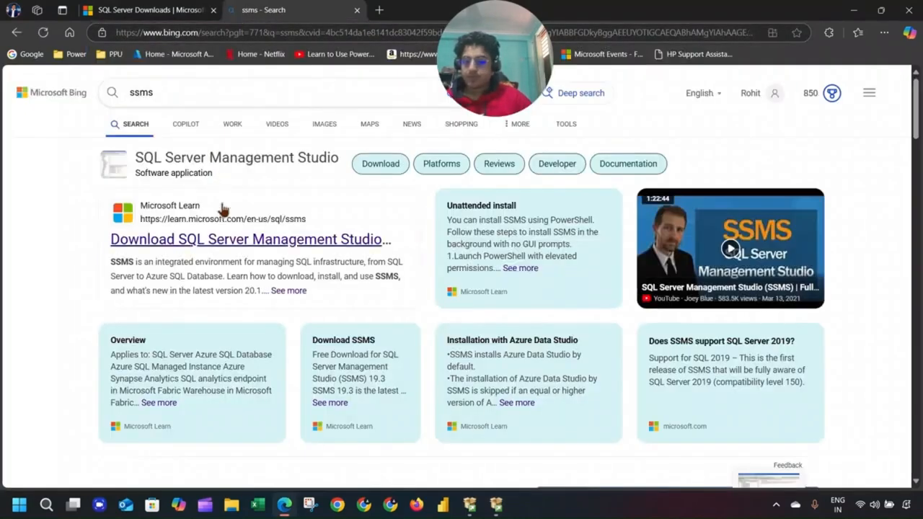
{"action": "left_click", "coordinate": [227, 245]}
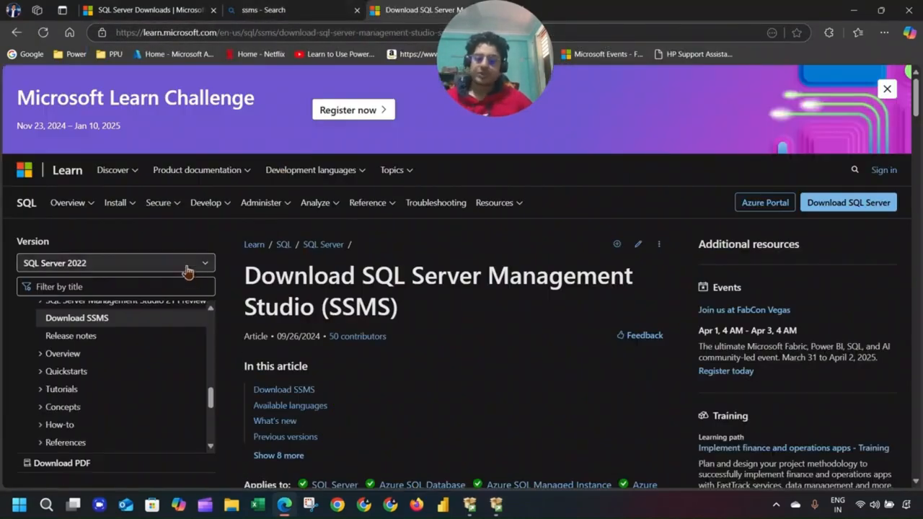
{"action": "scroll", "coordinate": [455, 298], "scroll_direction": "down", "scroll_amount": 5}
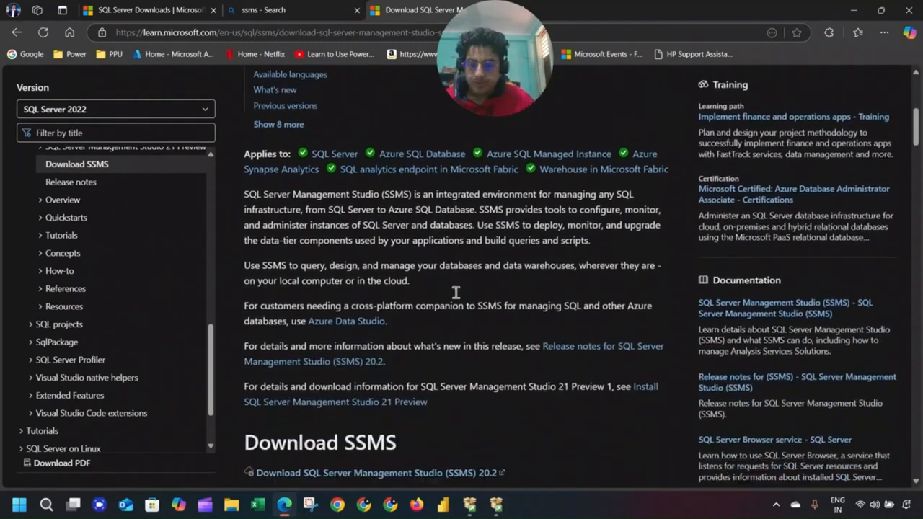
{"action": "scroll", "coordinate": [455, 299], "scroll_direction": "down", "scroll_amount": 3}
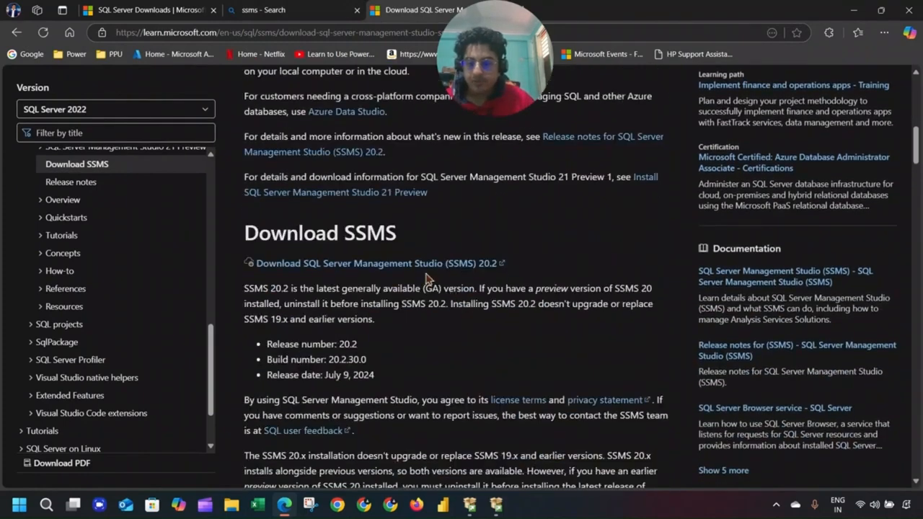
Save the SSMS 20.2 installer SSMS-Setup-ENU.exe to Downloads and minimize Edge.
{"action": "left_click", "coordinate": [428, 265]}
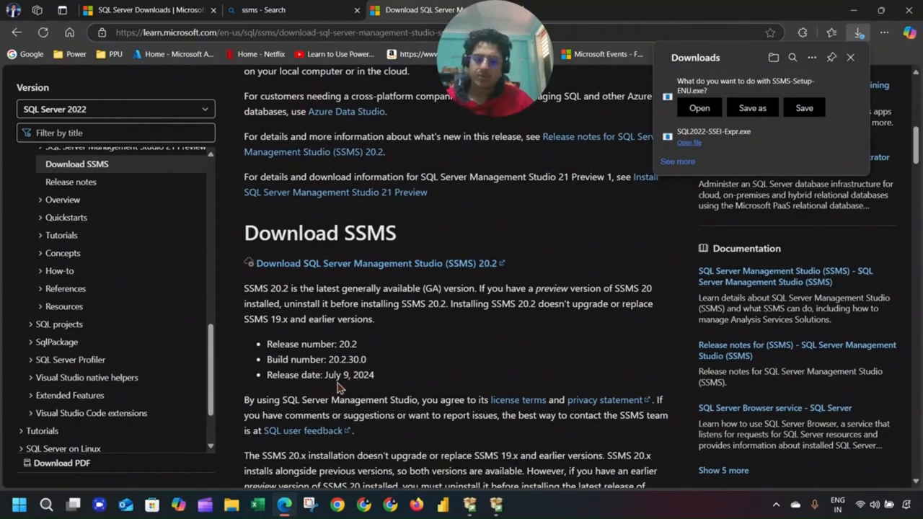
{"action": "left_click", "coordinate": [736, 132]}
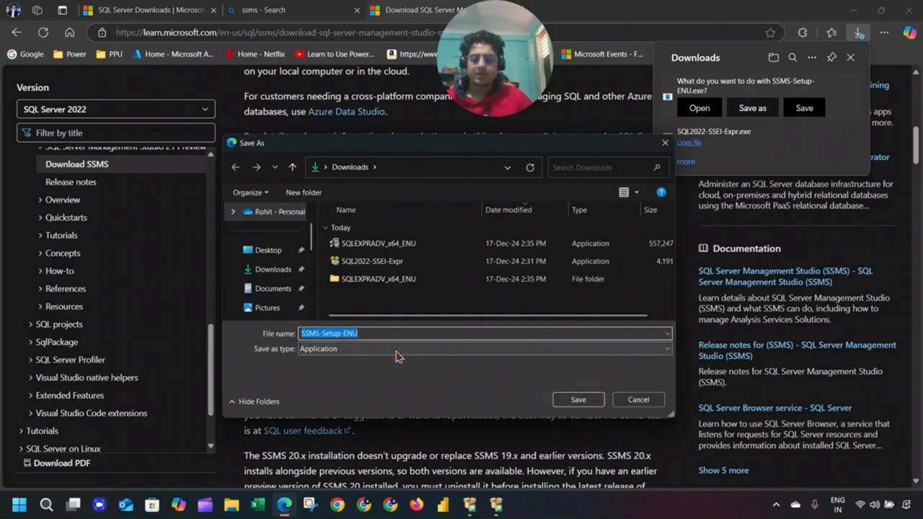
{"action": "left_click", "coordinate": [566, 401]}
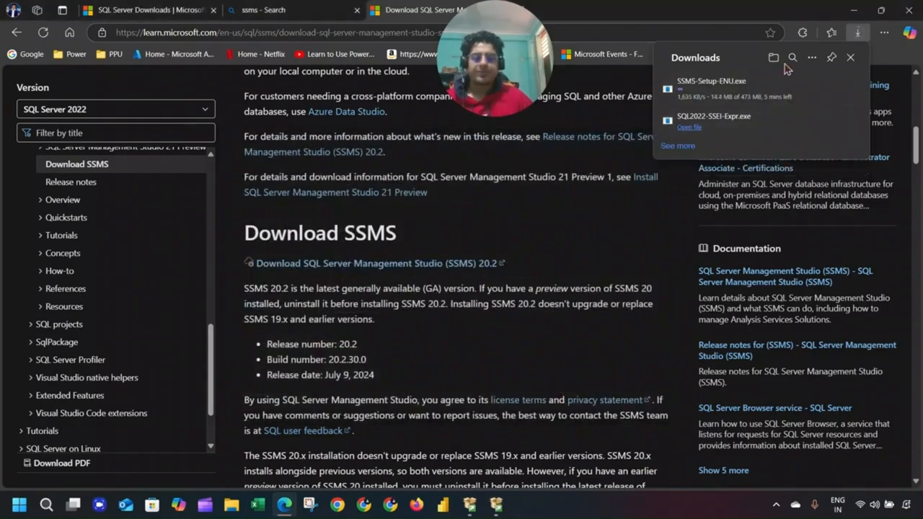
{"action": "left_click", "coordinate": [853, 11]}
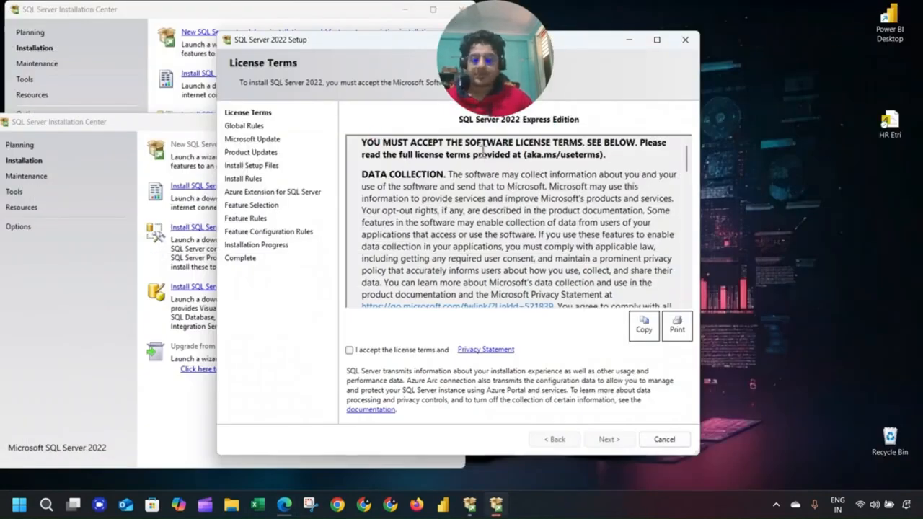
Accept the license terms and opt in to Microsoft Update checks.
{"action": "left_click", "coordinate": [350, 350]}
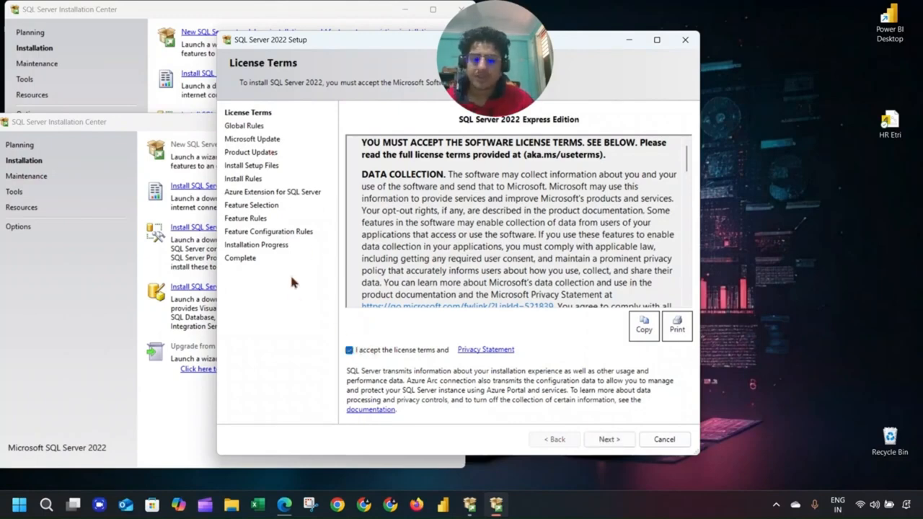
{"action": "left_click", "coordinate": [619, 442]}
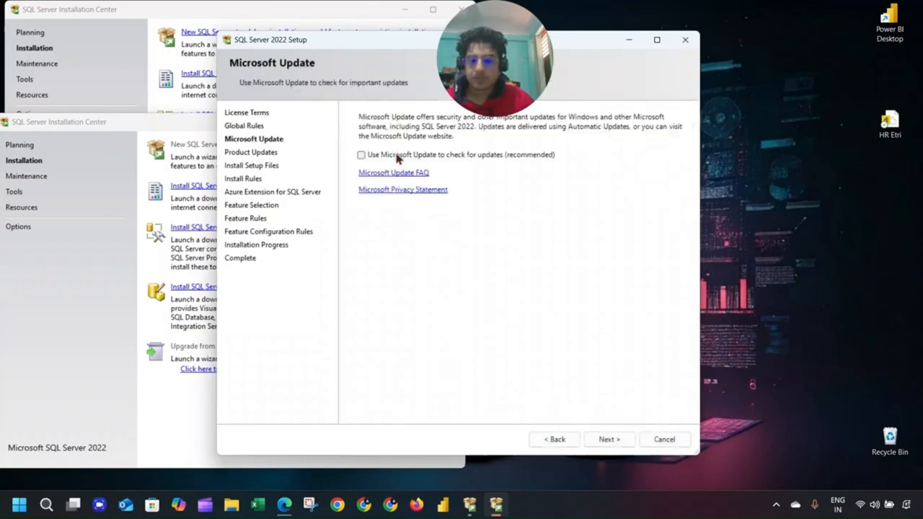
{"action": "left_click", "coordinate": [395, 157]}
{"action": "left_click", "coordinate": [612, 439]}
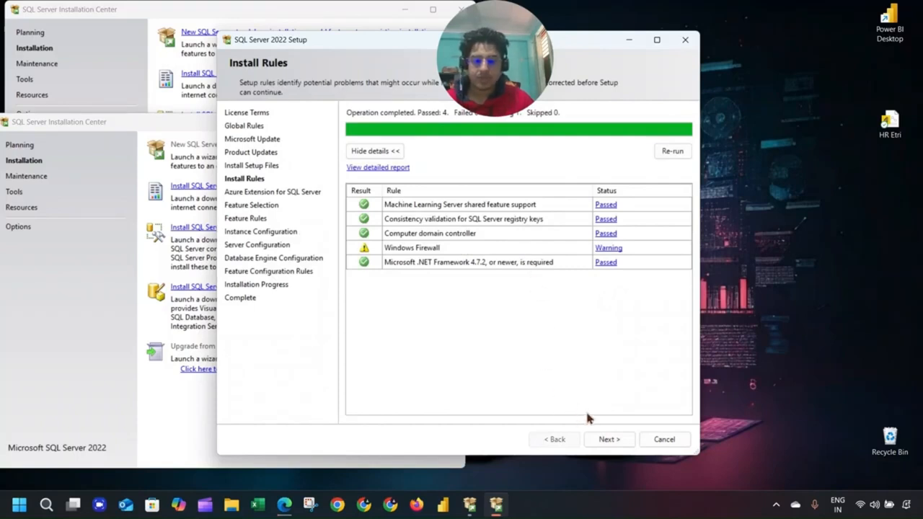
Pass the install rules and turn off Azure Extension for SQL Server before Feature Selection.
{"action": "left_click", "coordinate": [617, 445]}
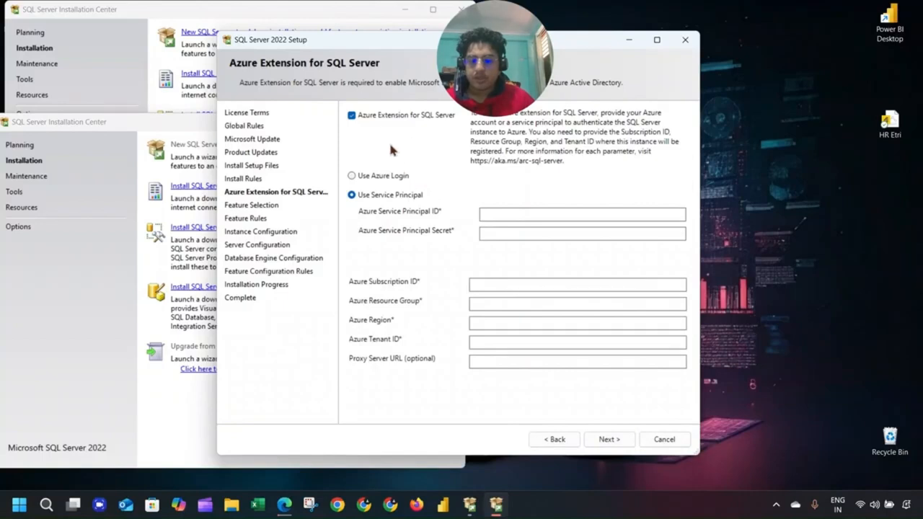
{"action": "left_click", "coordinate": [375, 122]}
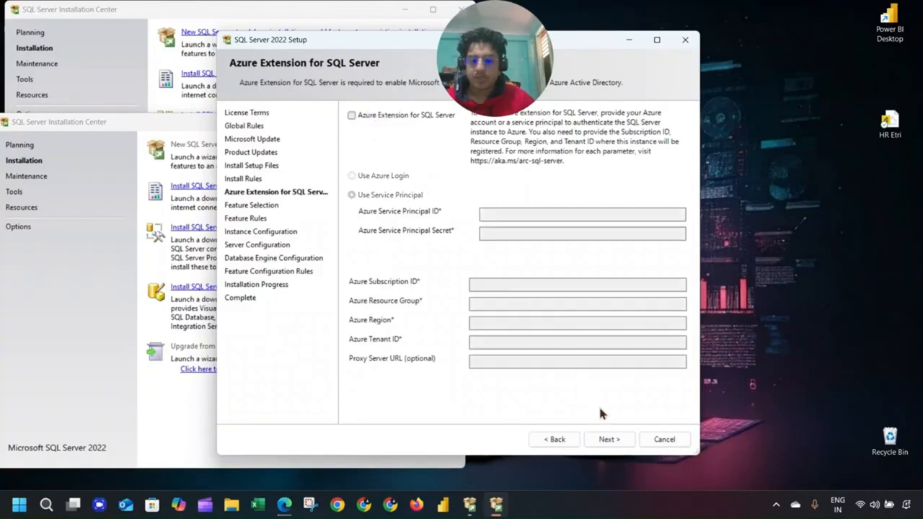
{"action": "left_click", "coordinate": [600, 438]}
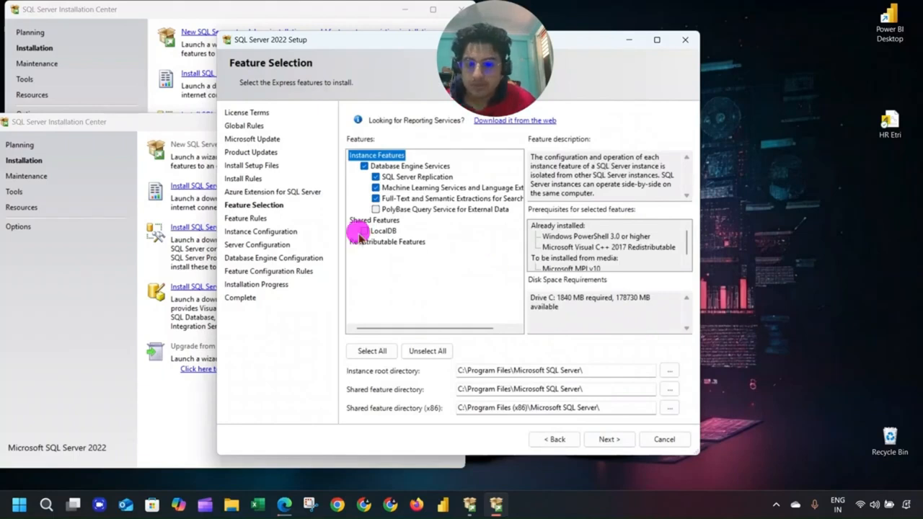
Add LocalDB and PolyBase Query Service for External Data to the selected features.
{"action": "left_click", "coordinate": [363, 232]}
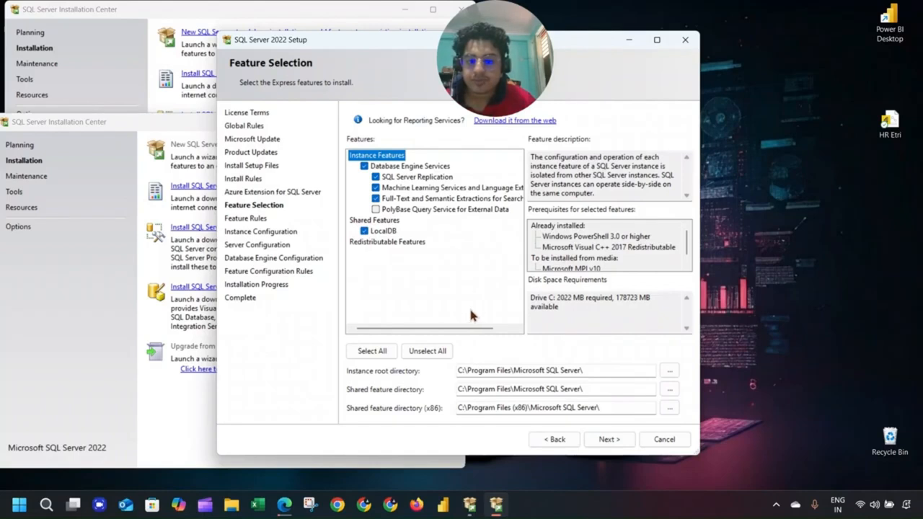
{"action": "left_click_drag", "start_coordinate": [454, 333], "coordinate": [433, 335]}
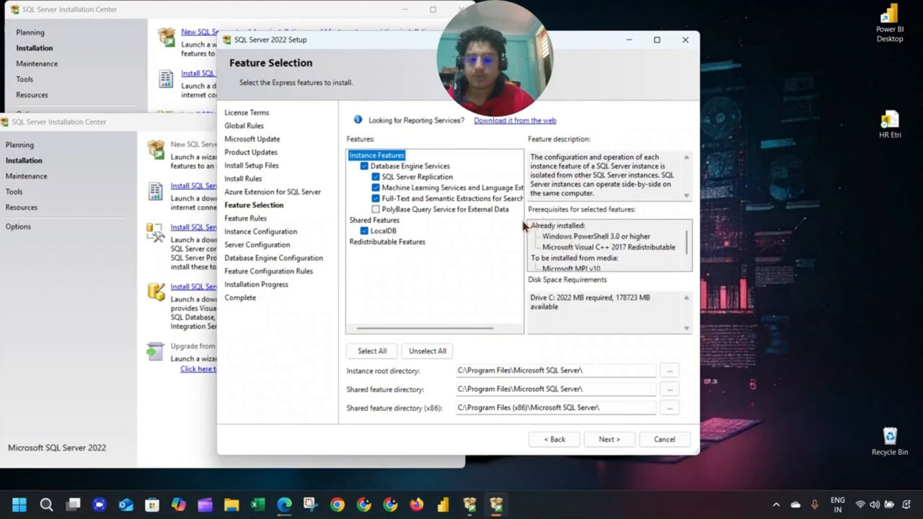
{"action": "left_click", "coordinate": [375, 209]}
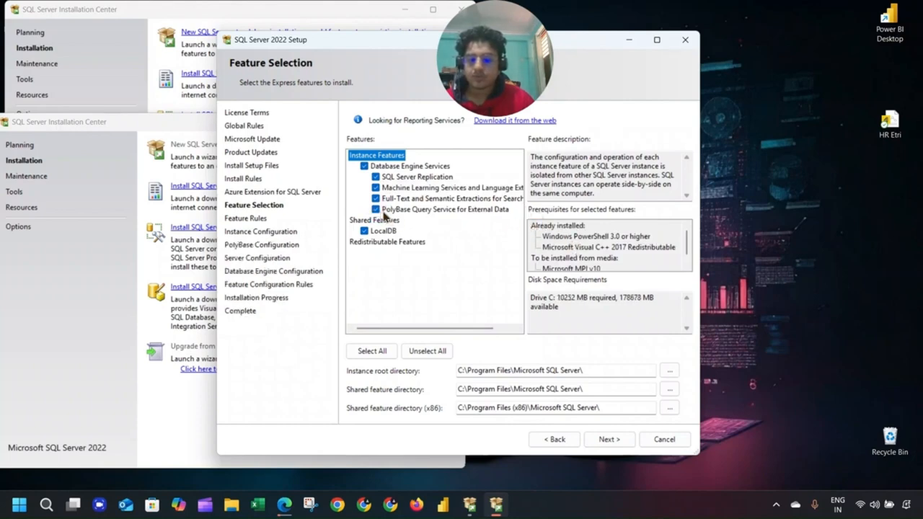
{"action": "left_click", "coordinate": [608, 440]}
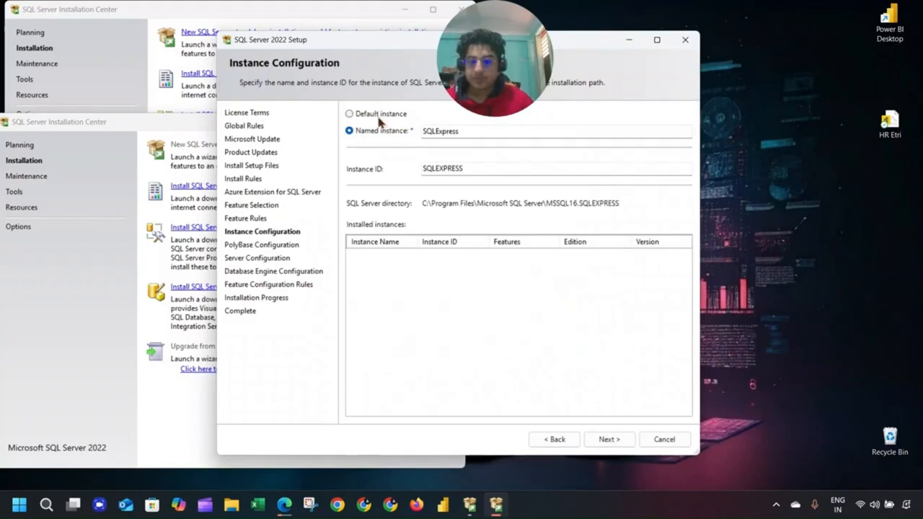
Keep the SQLExpress instance and default PolyBase ports, and set SQL Server Browser to start Automatically.
{"action": "left_click", "coordinate": [608, 439]}
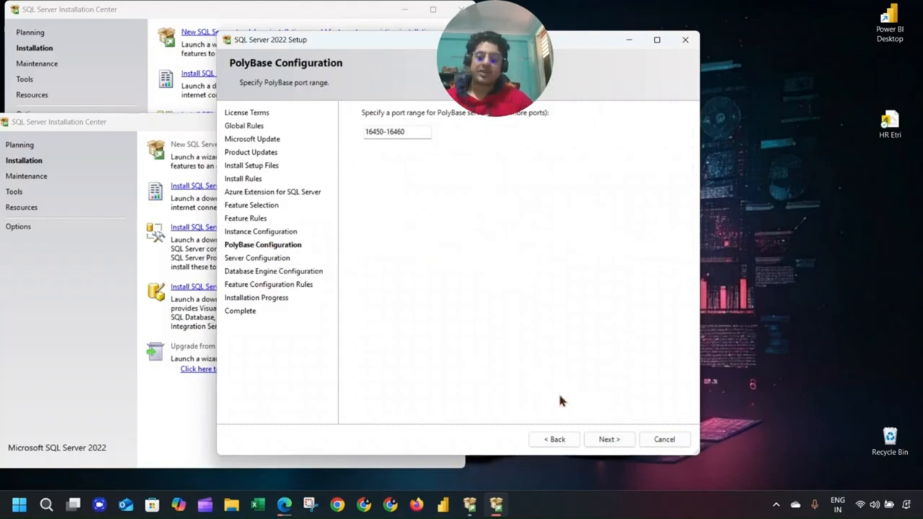
{"action": "left_click", "coordinate": [609, 439]}
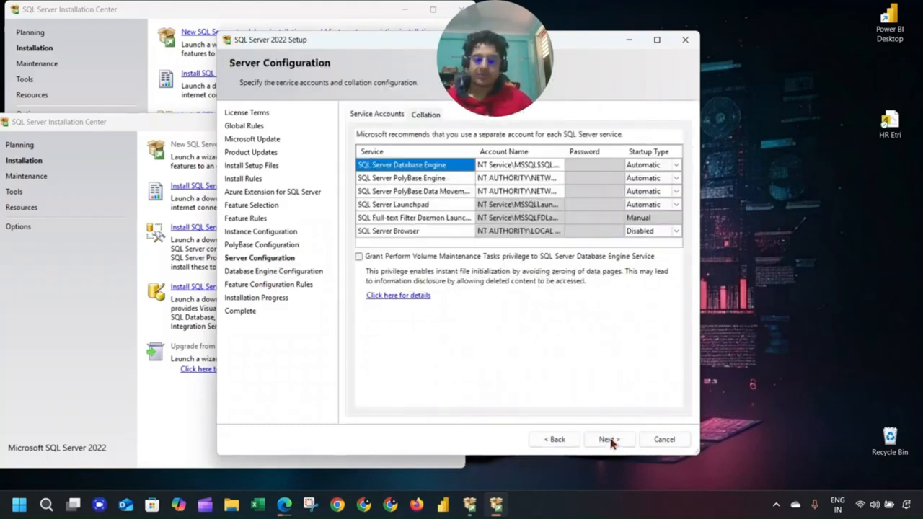
{"action": "left_click", "coordinate": [675, 231]}
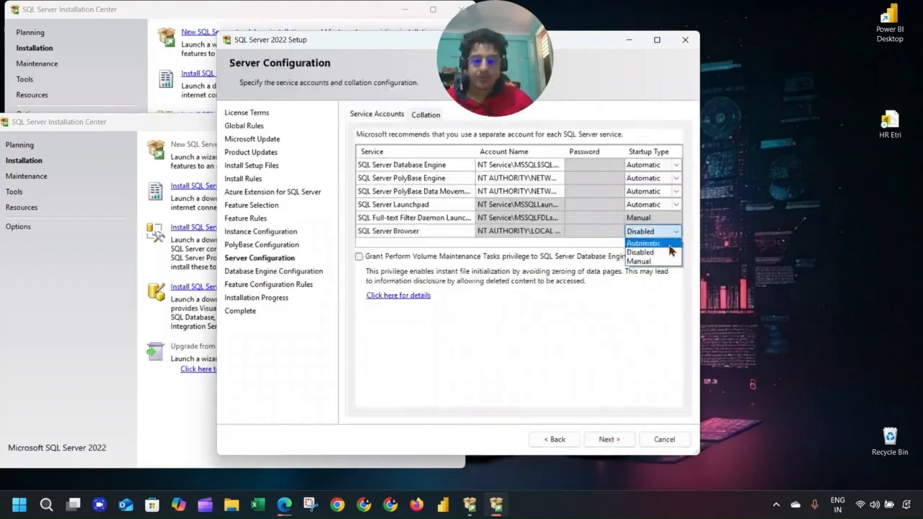
{"action": "left_click", "coordinate": [669, 243]}
{"action": "left_click", "coordinate": [670, 218]}
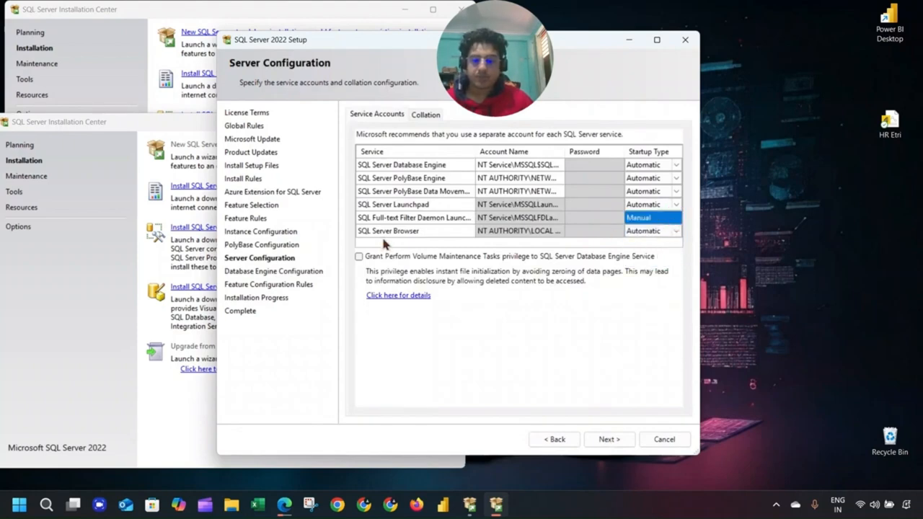
{"action": "left_click", "coordinate": [608, 439]}
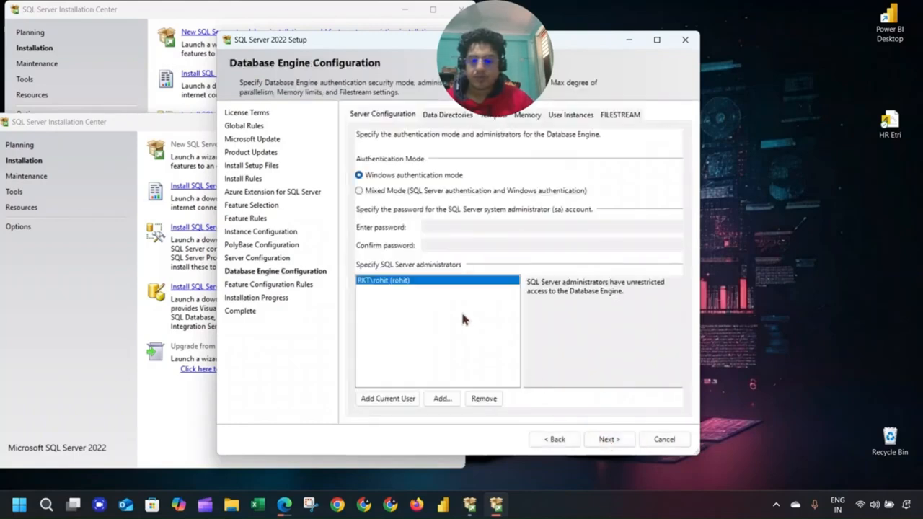
Choose Mixed Mode authentication and enter and confirm an sa password.
{"action": "left_click", "coordinate": [406, 190]}
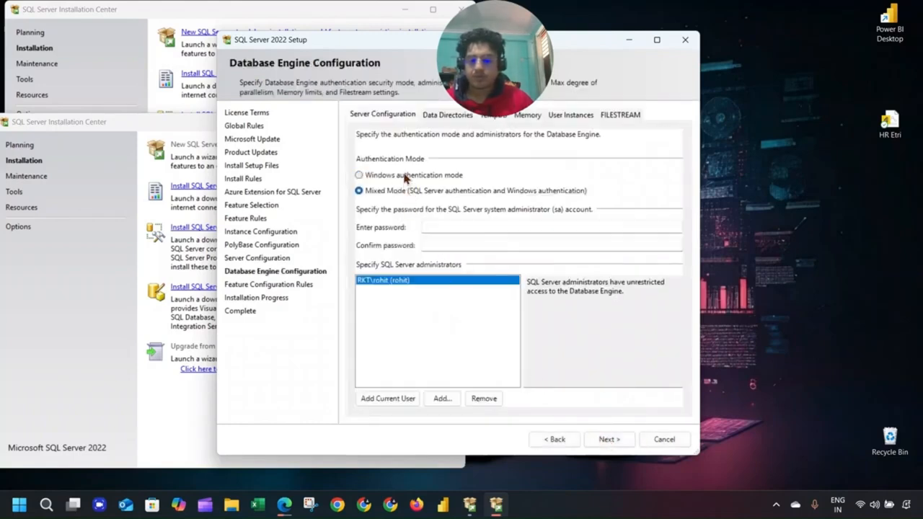
{"action": "left_click", "coordinate": [405, 177]}
{"action": "left_click", "coordinate": [405, 191]}
{"action": "left_click", "coordinate": [441, 227]}
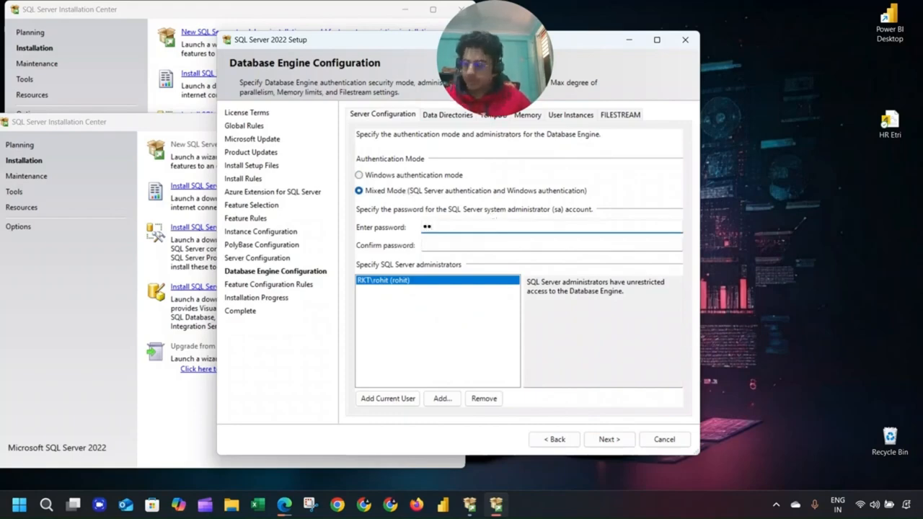
{"action": "left_click", "coordinate": [423, 245]}
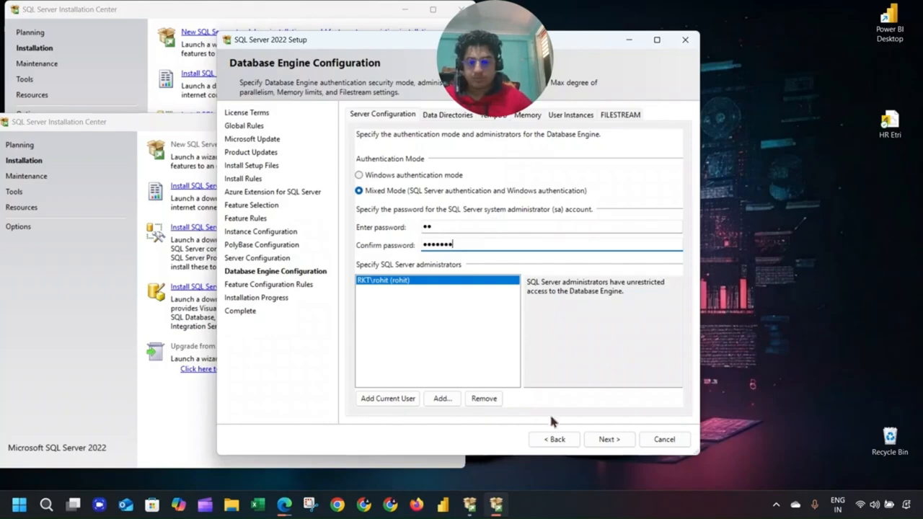
After a validation error, add the current Windows user as administrator and retype the confirmation password.
{"action": "left_click", "coordinate": [609, 439]}
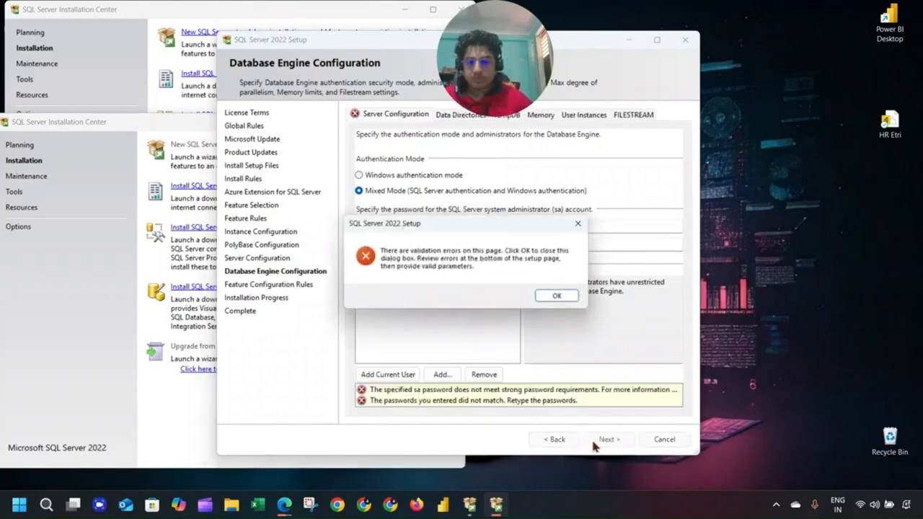
{"action": "left_click", "coordinate": [557, 295]}
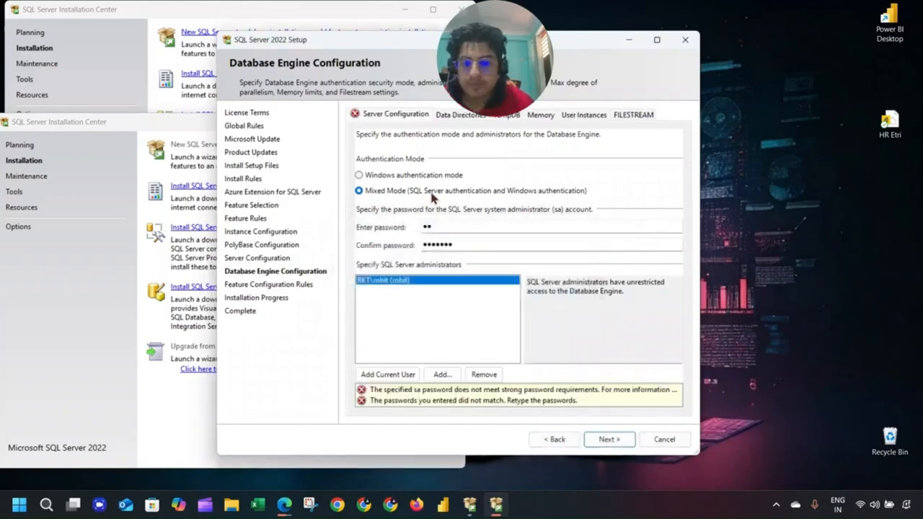
{"action": "left_click", "coordinate": [413, 370]}
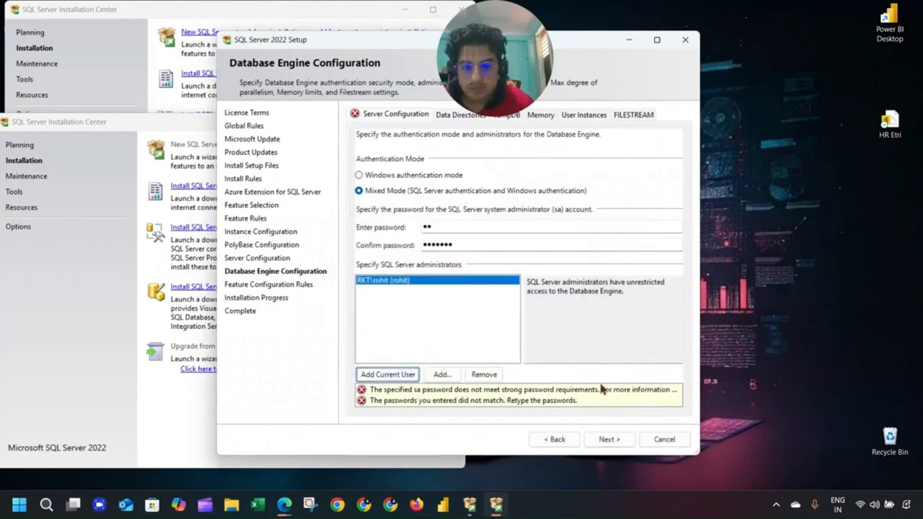
{"action": "left_click", "coordinate": [449, 244]}
{"action": "double_click", "coordinate": [449, 243]}
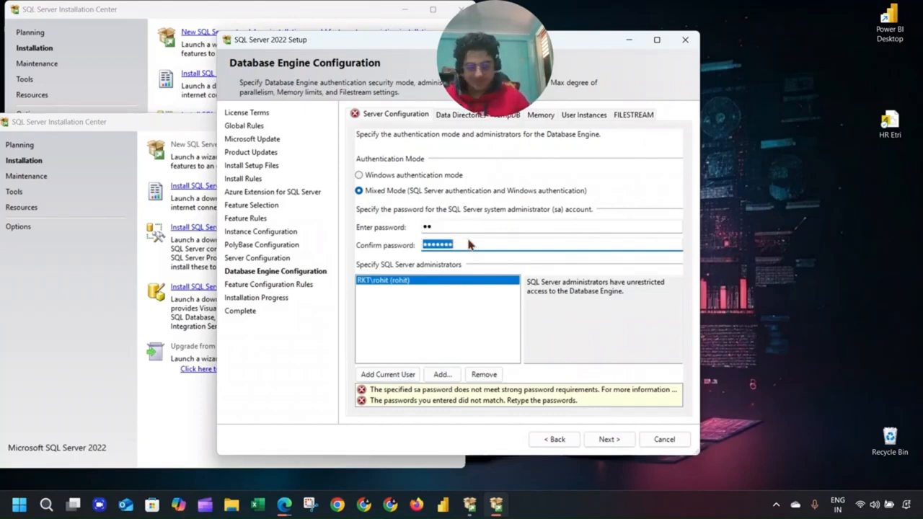
{"action": "type", "text": "12"}
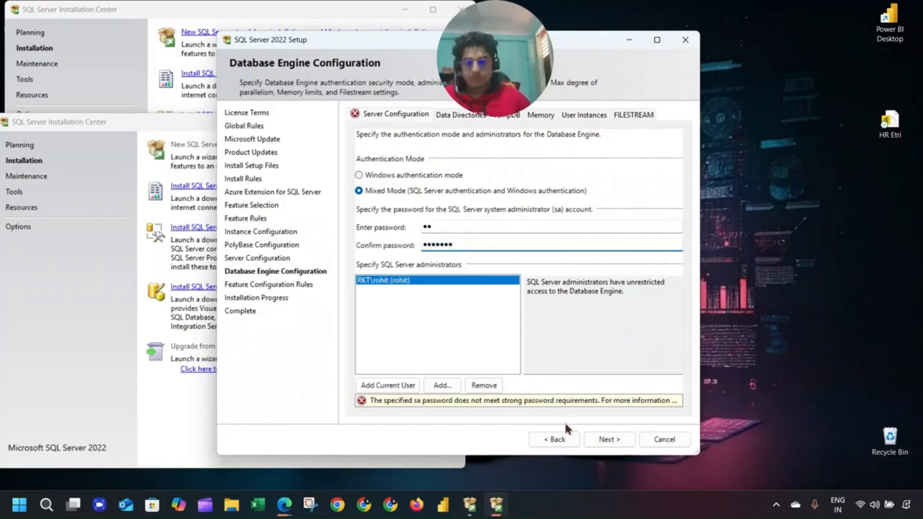
{"action": "left_click", "coordinate": [598, 437]}
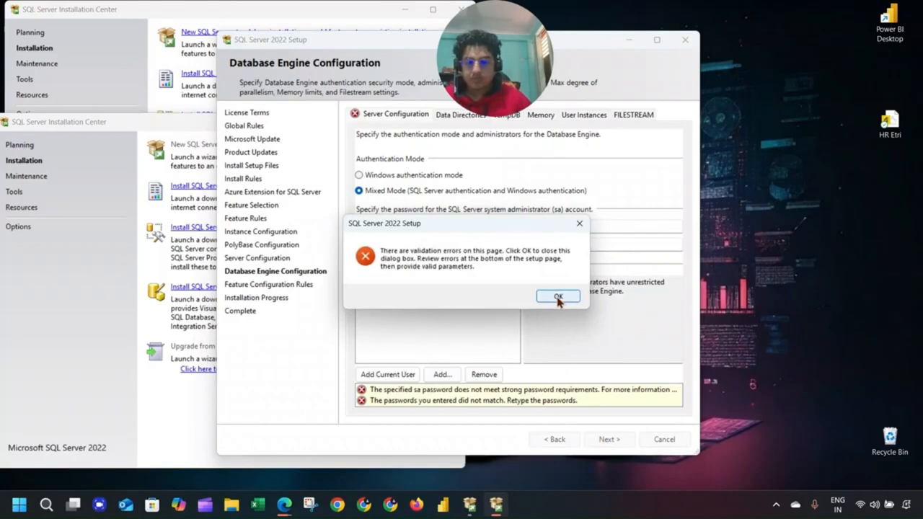
Re-enter both the sa password and its confirmation so they match, then start installing.
{"action": "left_click", "coordinate": [556, 297]}
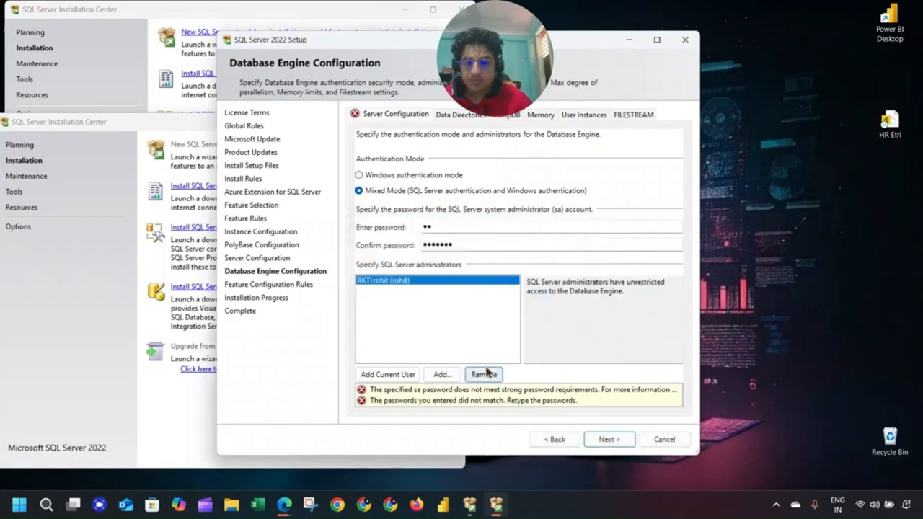
{"action": "double_click", "coordinate": [459, 245]}
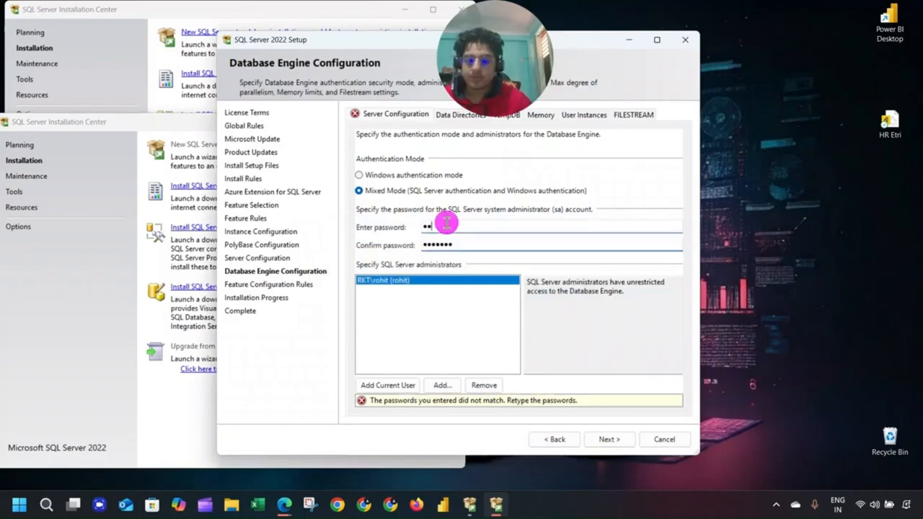
{"action": "double_click", "coordinate": [445, 226]}
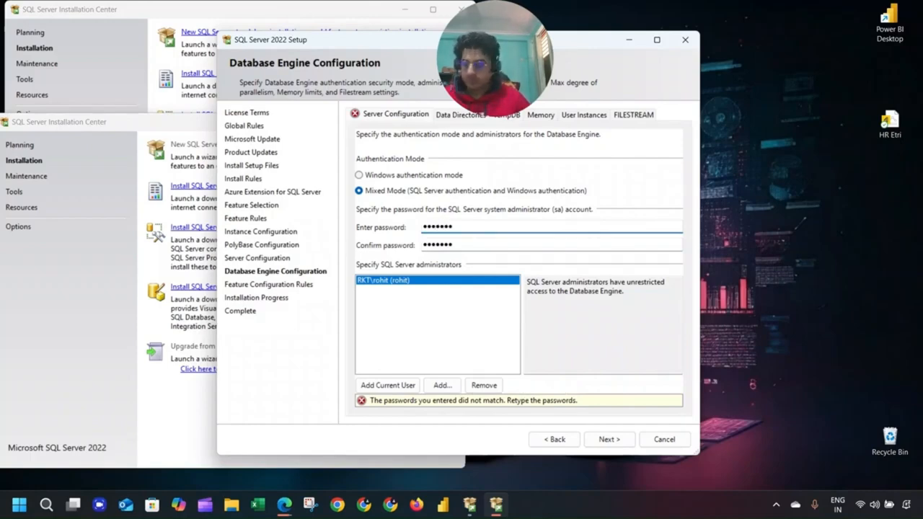
{"action": "key", "text": "Tab"}
{"action": "type", "text": "•"}
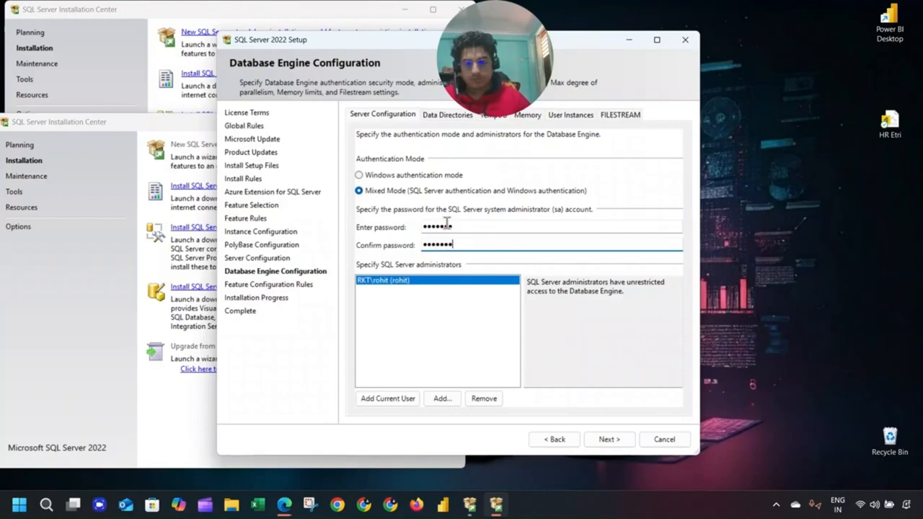
{"action": "left_click", "coordinate": [598, 441]}
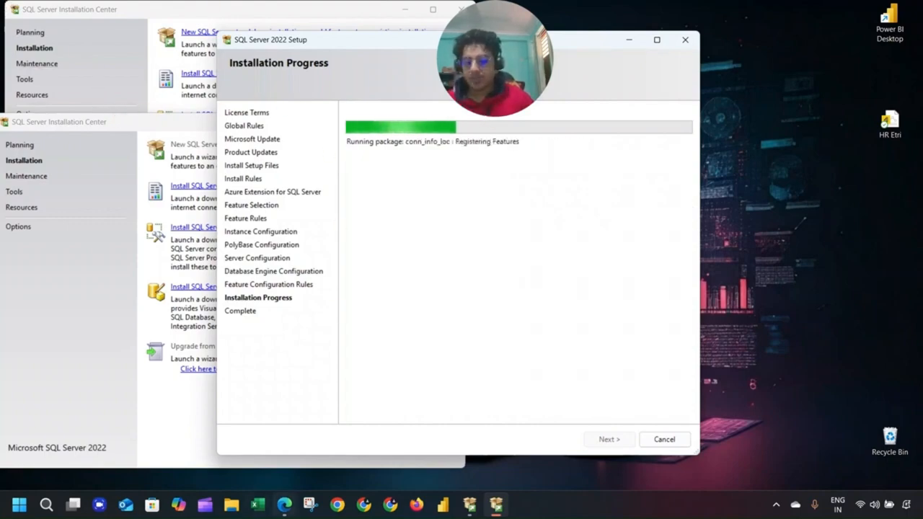
Check Edge's recent downloads, minimize the browser, and bring the Installation Center forward.
{"action": "left_click", "coordinate": [293, 507]}
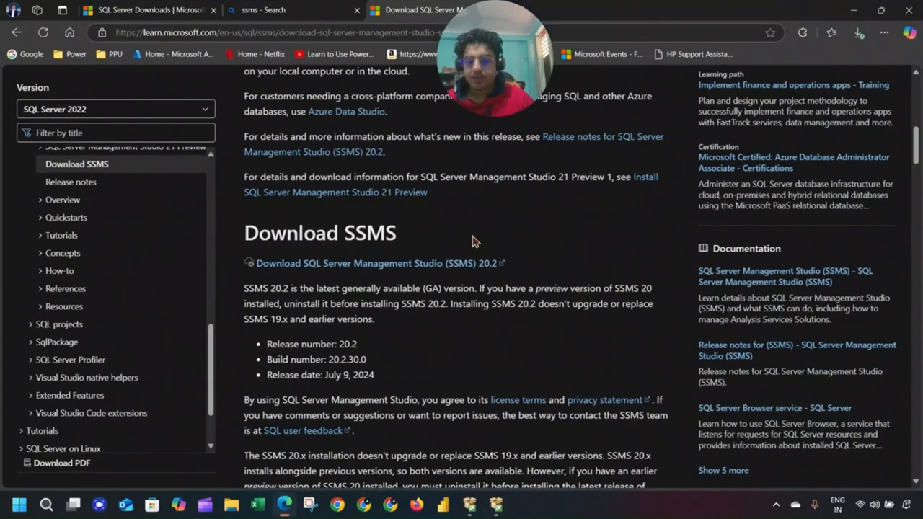
{"action": "left_click", "coordinate": [858, 33]}
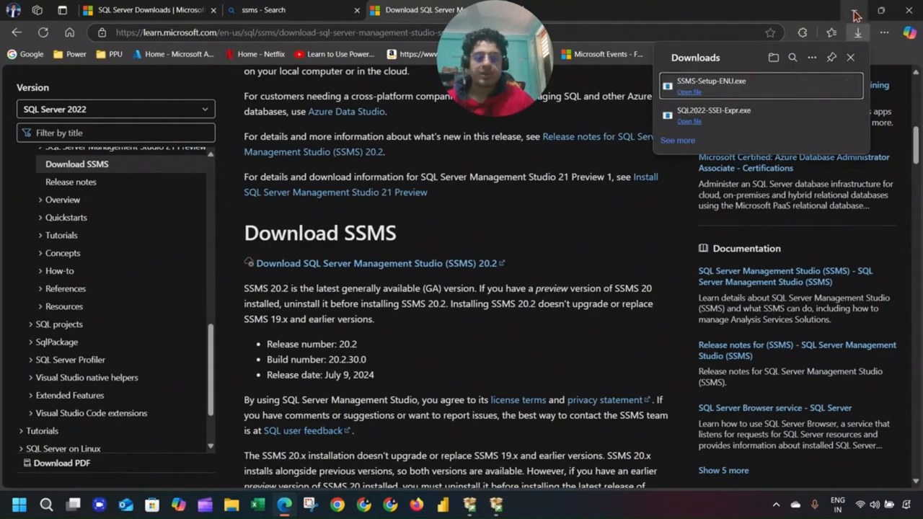
{"action": "left_click", "coordinate": [852, 10]}
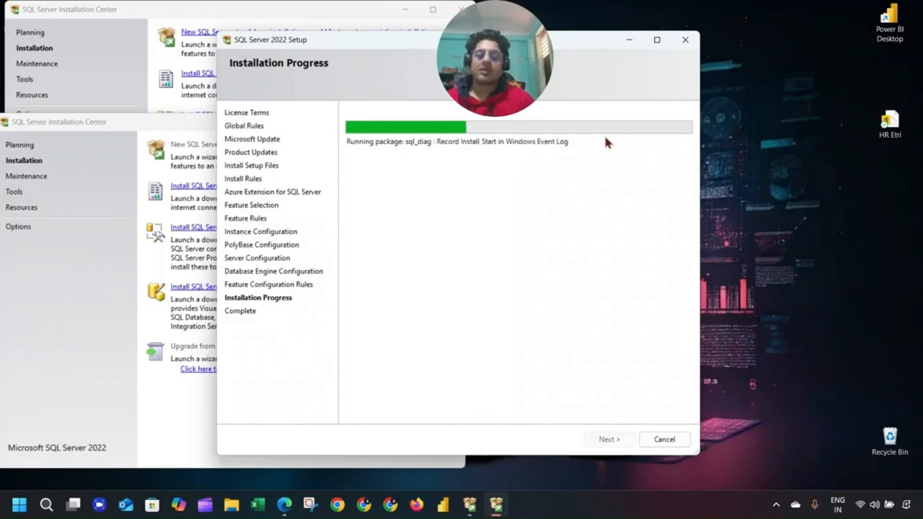
{"action": "left_click", "coordinate": [182, 18]}
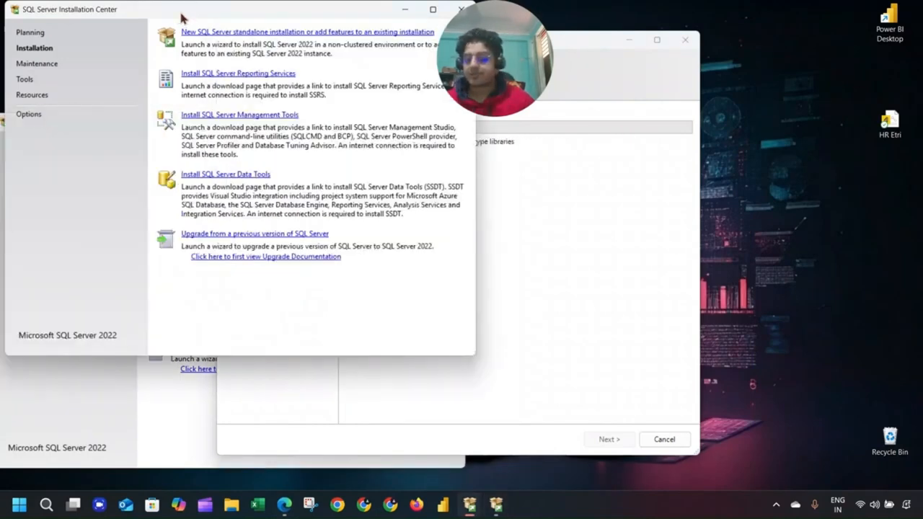
Open and skim the Reporting Services installation article.
{"action": "left_click", "coordinate": [243, 75]}
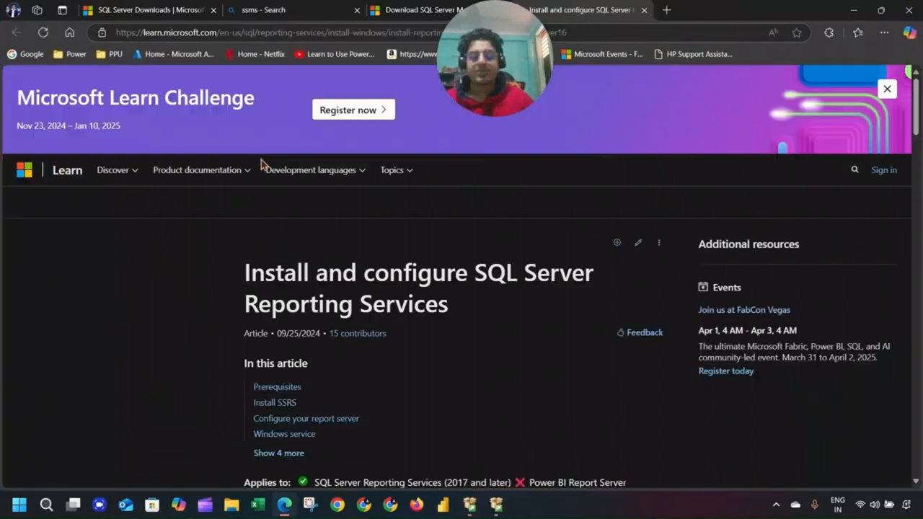
{"action": "scroll", "coordinate": [497, 328], "scroll_direction": "down", "scroll_amount": 5}
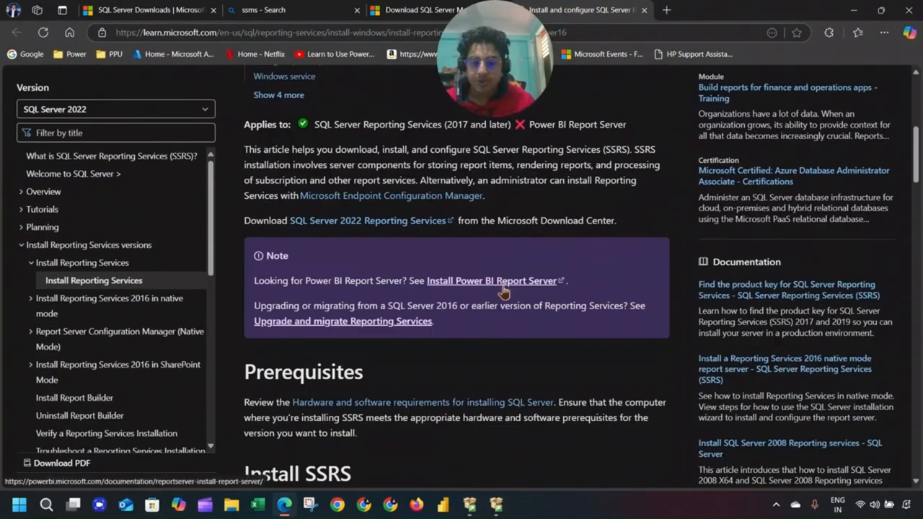
{"action": "scroll", "coordinate": [505, 288], "scroll_direction": "down", "scroll_amount": 6}
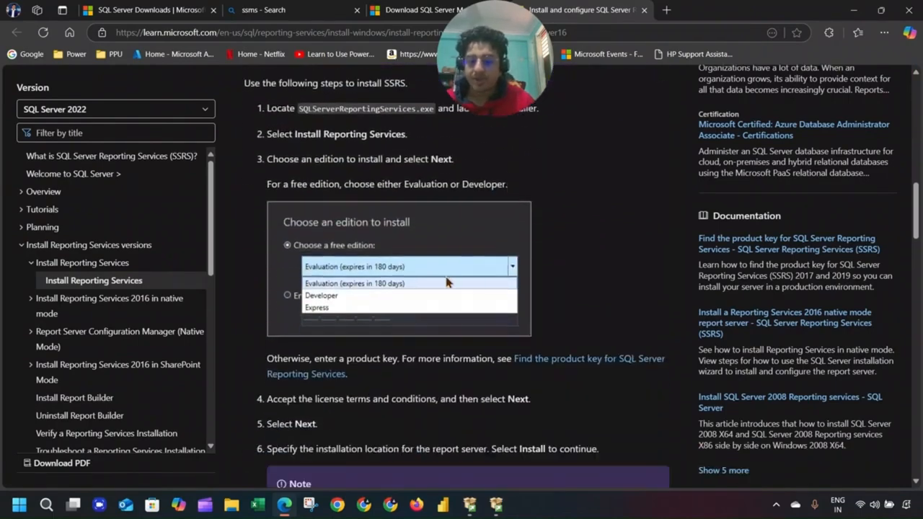
{"action": "scroll", "coordinate": [446, 281], "scroll_direction": "down", "scroll_amount": 7}
{"action": "scroll", "coordinate": [451, 279], "scroll_direction": "up", "scroll_amount": 13}
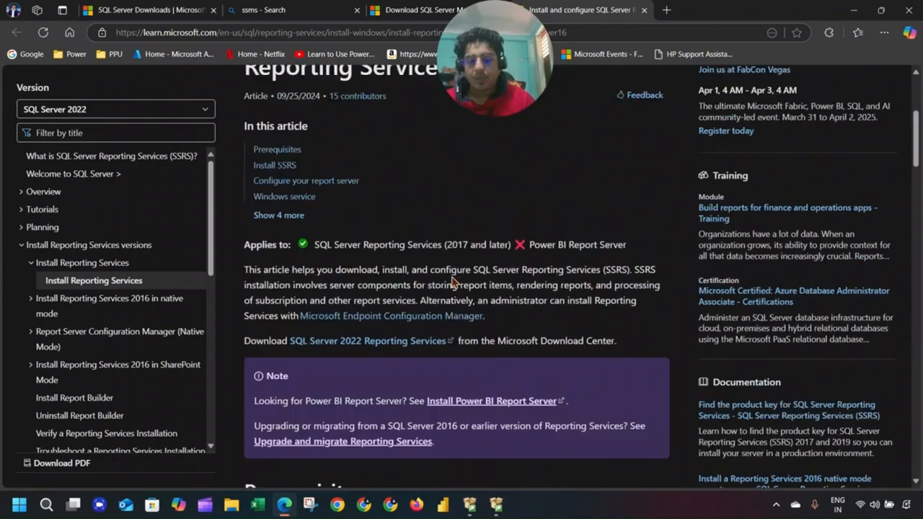
Follow the 'Install Power BI Report Server' link and read through that article.
{"action": "left_click", "coordinate": [493, 405]}
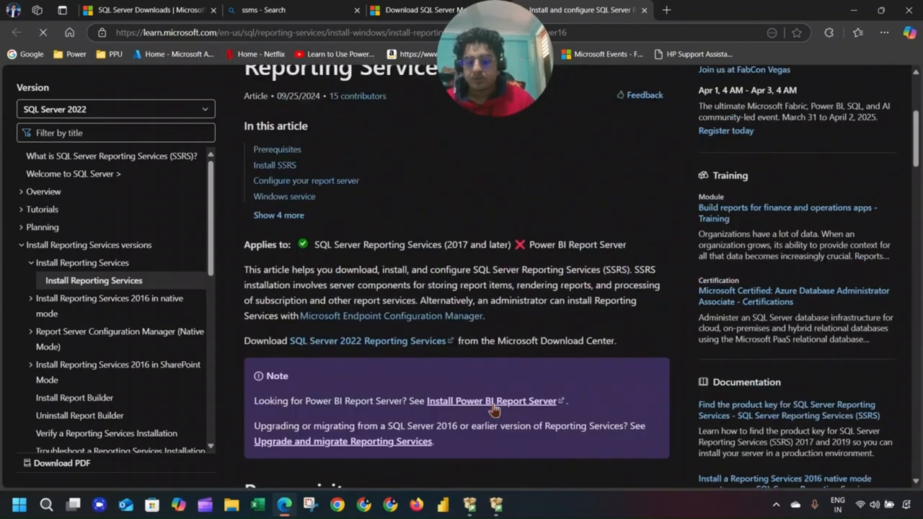
{"action": "scroll", "coordinate": [526, 289], "scroll_direction": "down", "scroll_amount": 7}
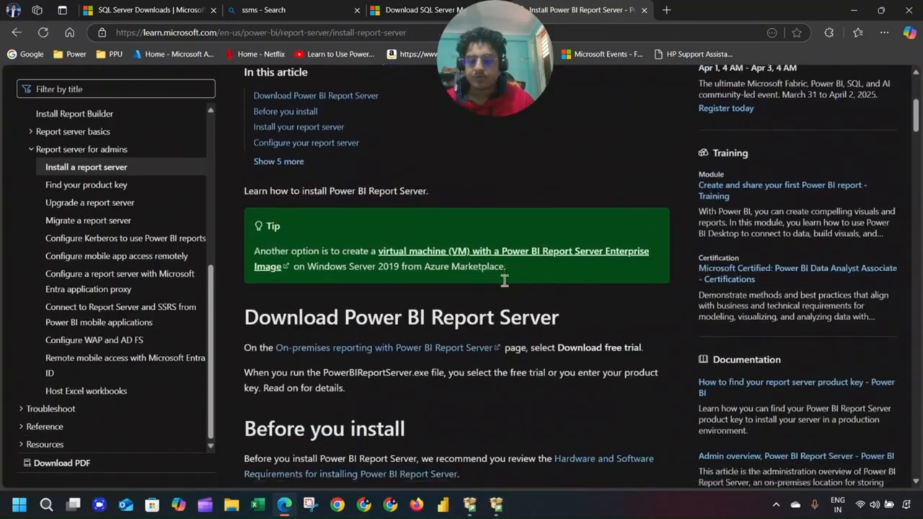
{"action": "scroll", "coordinate": [505, 271], "scroll_direction": "down", "scroll_amount": 9}
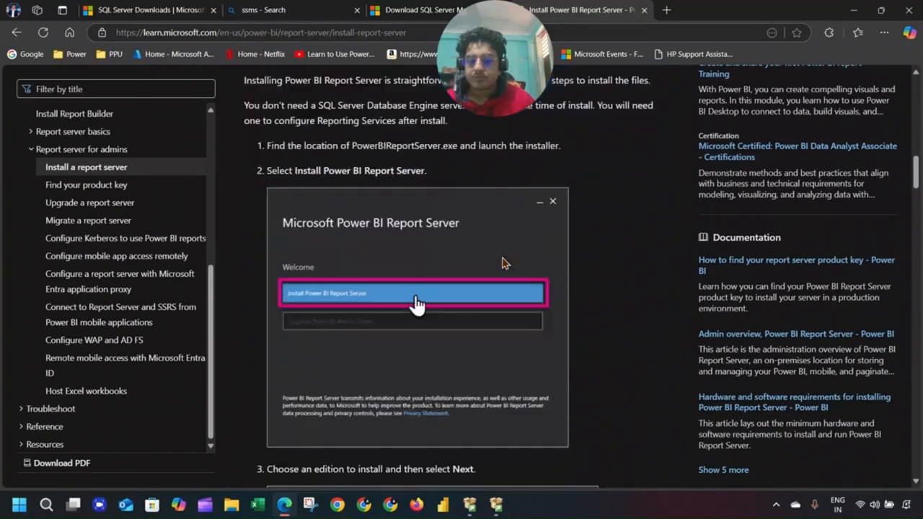
{"action": "scroll", "coordinate": [503, 262], "scroll_direction": "down", "scroll_amount": 5}
{"action": "scroll", "coordinate": [503, 262], "scroll_direction": "up", "scroll_amount": 14}
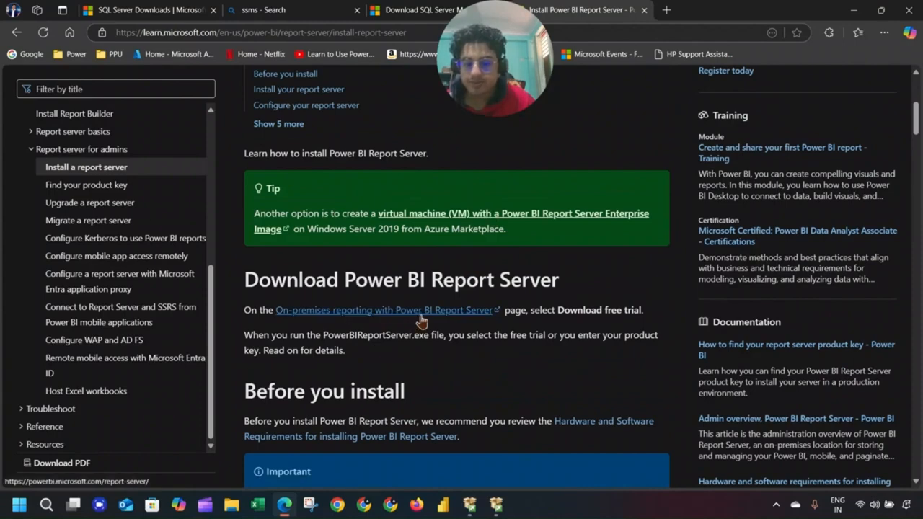
{"action": "scroll", "coordinate": [462, 324], "scroll_direction": "up", "scroll_amount": 4}
{"action": "scroll", "coordinate": [464, 324], "scroll_direction": "down", "scroll_amount": 3}
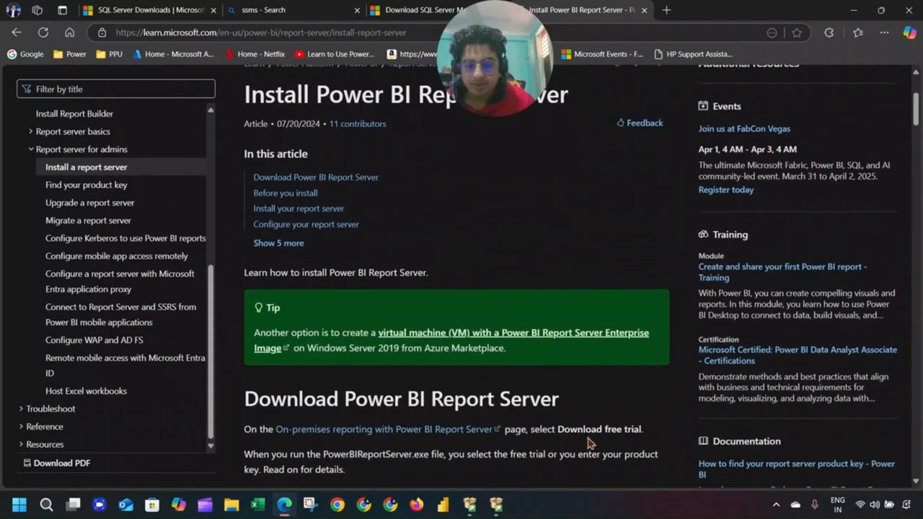
{"action": "scroll", "coordinate": [407, 345], "scroll_direction": "down", "scroll_amount": 5}
{"action": "scroll", "coordinate": [407, 344], "scroll_direction": "down", "scroll_amount": 15}
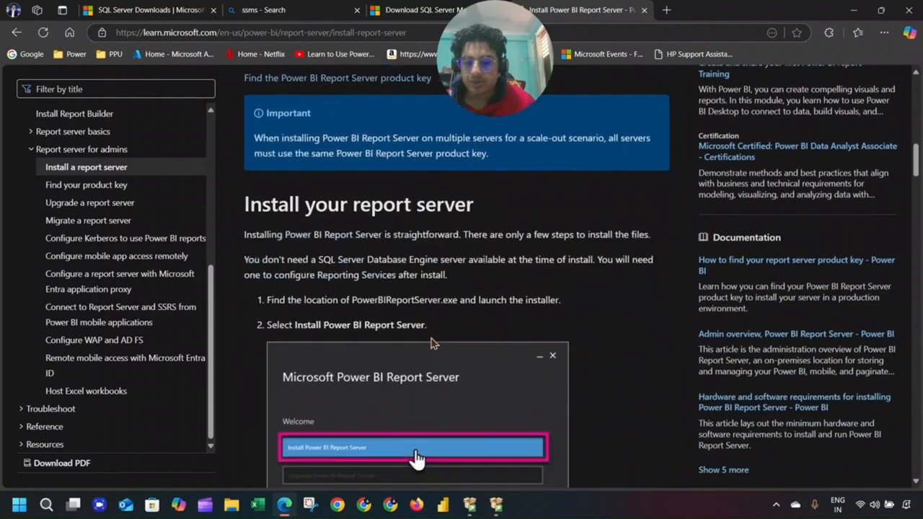
{"action": "scroll", "coordinate": [443, 321], "scroll_direction": "down", "scroll_amount": 20}
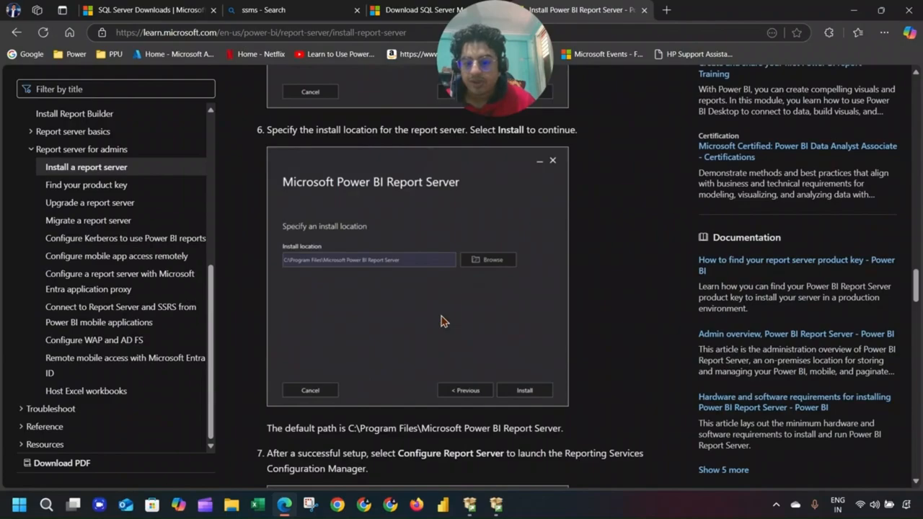
{"action": "scroll", "coordinate": [443, 322], "scroll_direction": "down", "scroll_amount": 8}
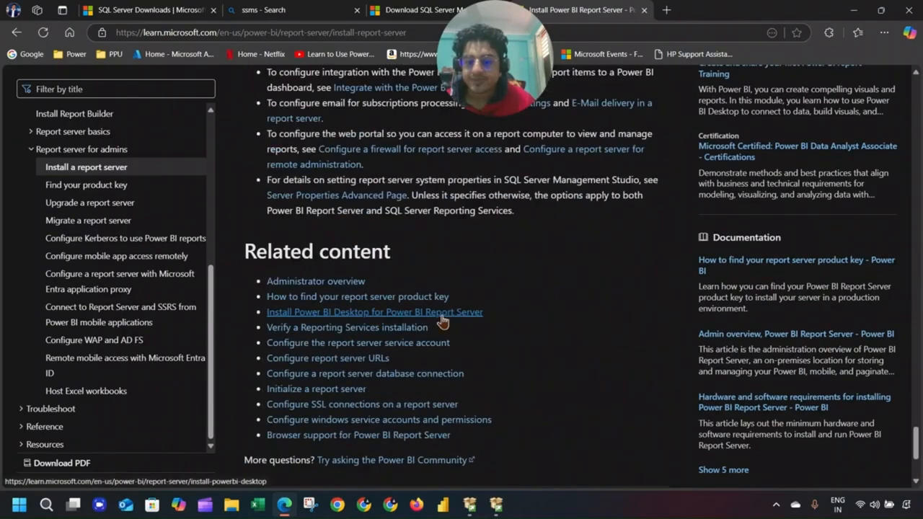
{"action": "scroll", "coordinate": [465, 351], "scroll_direction": "up", "scroll_amount": 6}
{"action": "scroll", "coordinate": [465, 351], "scroll_direction": "up", "scroll_amount": 18}
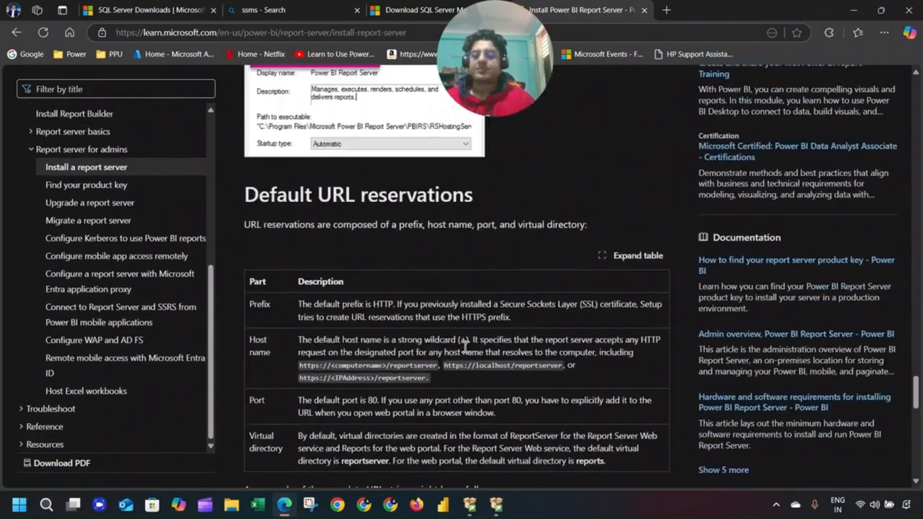
{"action": "scroll", "coordinate": [464, 353], "scroll_direction": "up", "scroll_amount": 15}
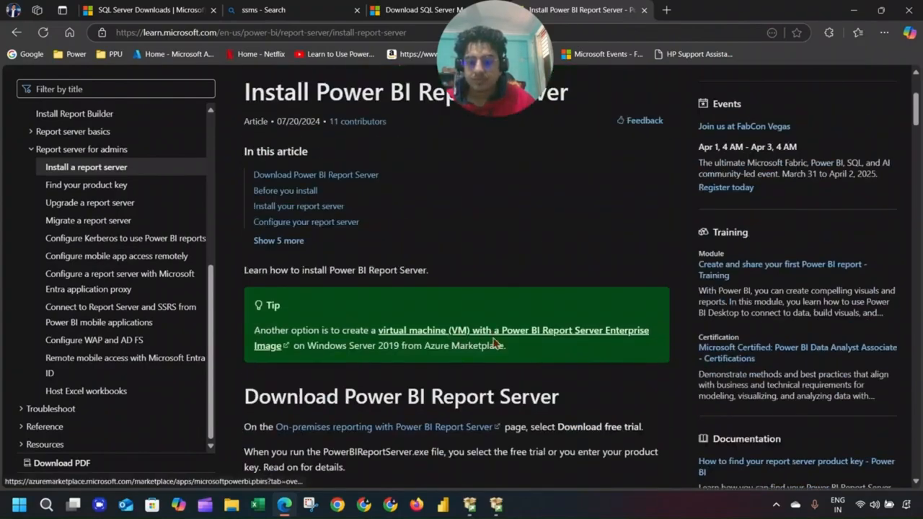
{"action": "scroll", "coordinate": [496, 344], "scroll_direction": "down", "scroll_amount": 3}
Open the Power BI Report Server product page and minimize the Setup window.
{"action": "left_click", "coordinate": [467, 252]}
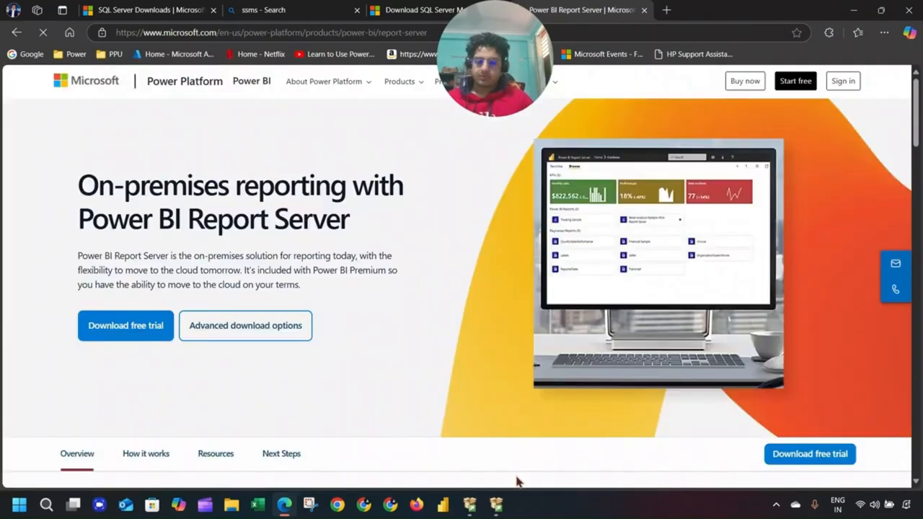
{"action": "left_click", "coordinate": [497, 504]}
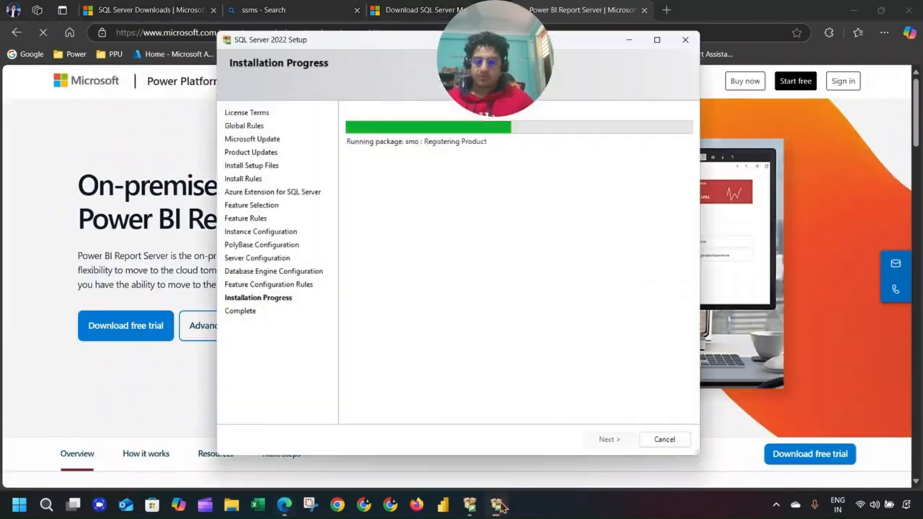
{"action": "left_click", "coordinate": [686, 41]}
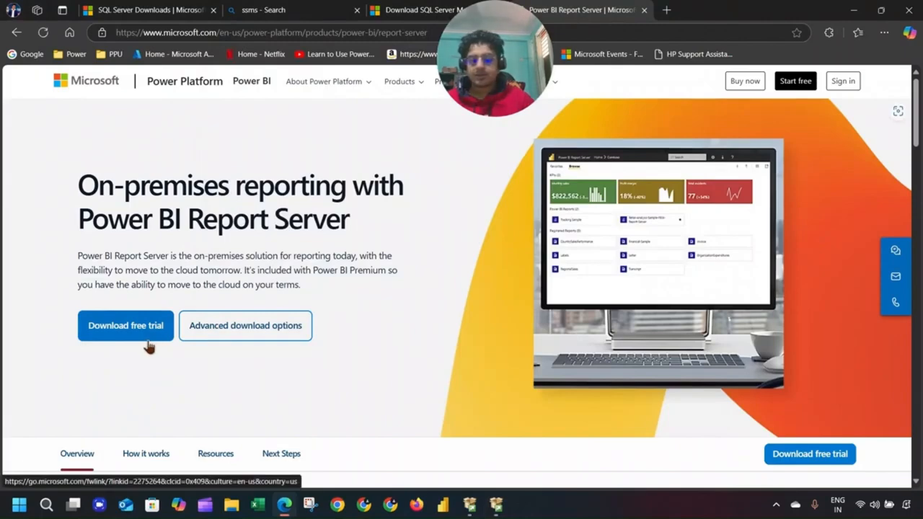
Sign in to Power BI, check its Download menu, then browse the Report Server product page.
{"action": "left_click", "coordinate": [854, 86]}
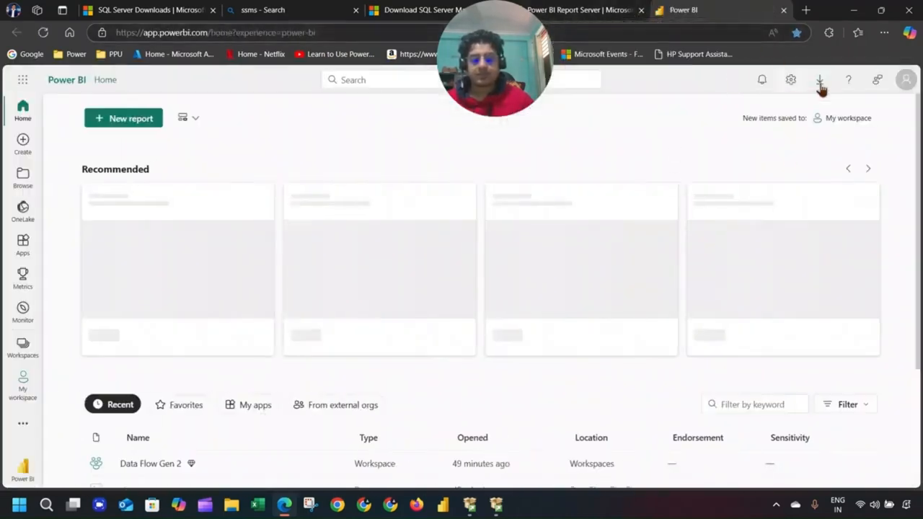
{"action": "left_click", "coordinate": [820, 85]}
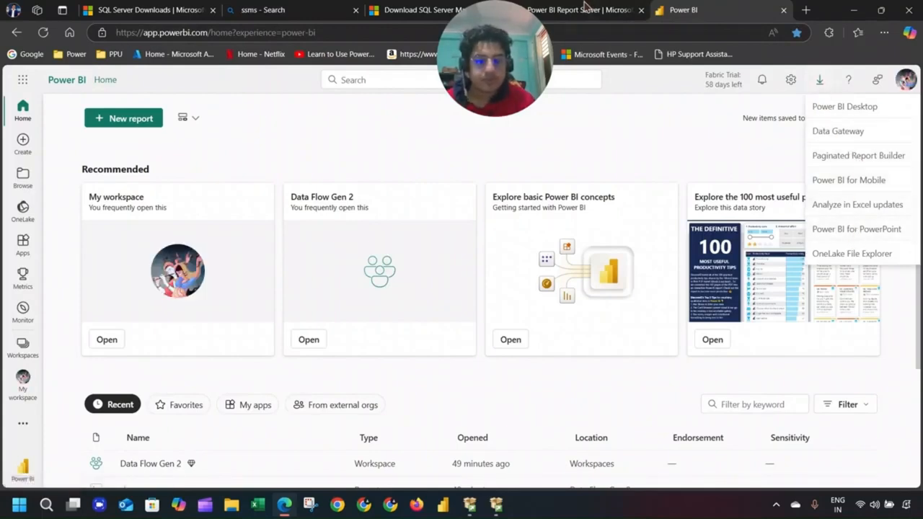
{"action": "left_click", "coordinate": [613, 13]}
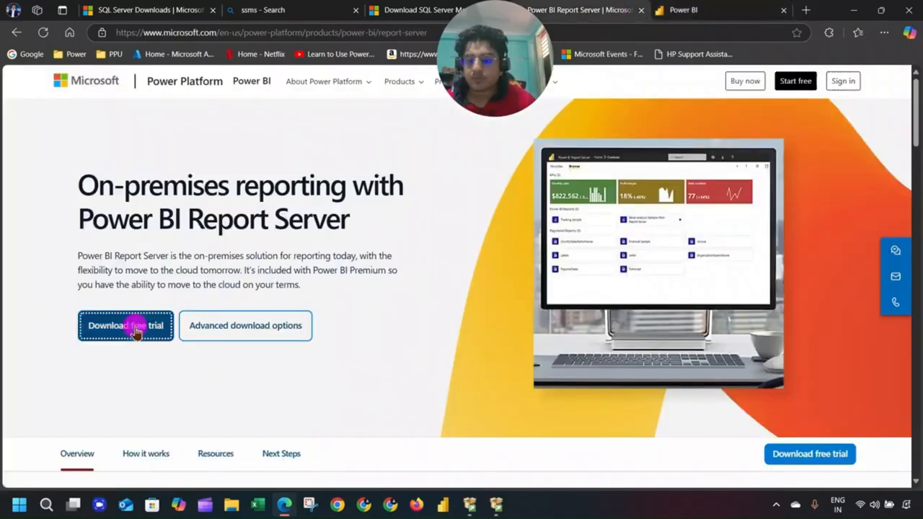
{"action": "scroll", "coordinate": [233, 295], "scroll_direction": "down", "scroll_amount": 5}
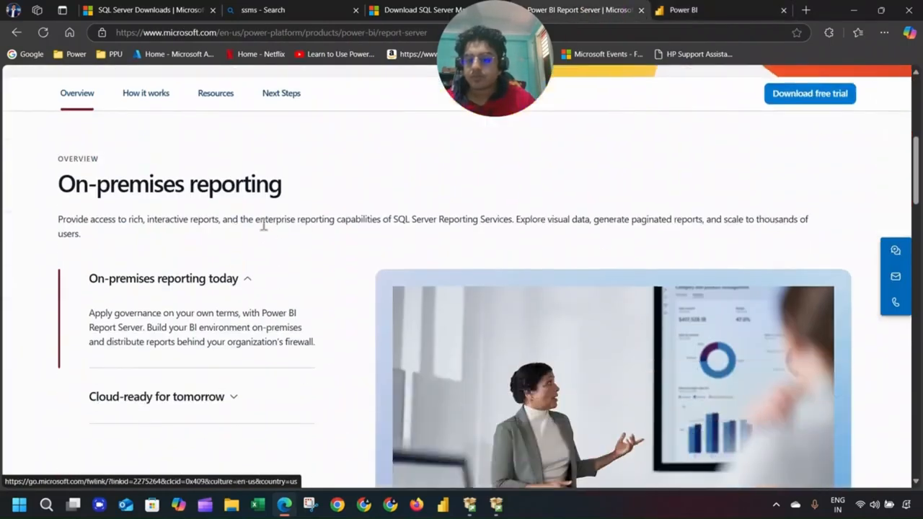
{"action": "scroll", "coordinate": [264, 231], "scroll_direction": "down", "scroll_amount": 1}
{"action": "scroll", "coordinate": [264, 232], "scroll_direction": "down", "scroll_amount": 3}
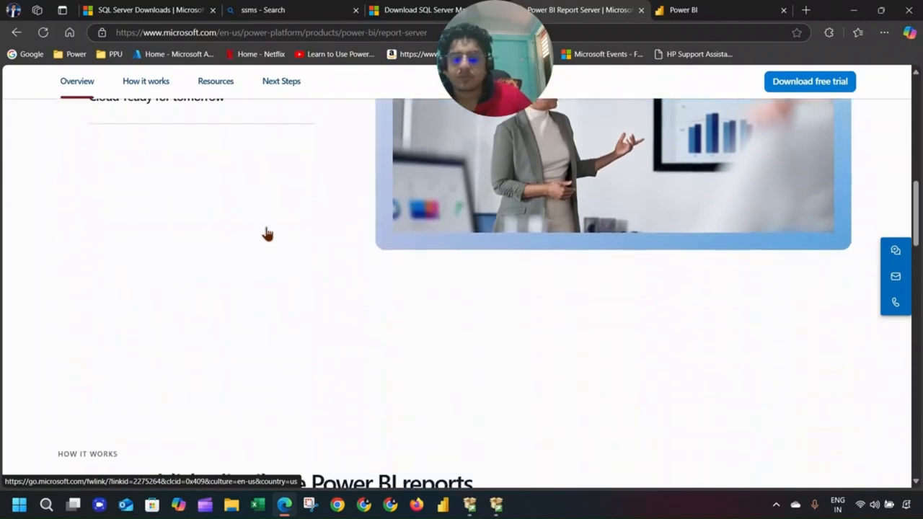
{"action": "scroll", "coordinate": [266, 234], "scroll_direction": "down", "scroll_amount": 5}
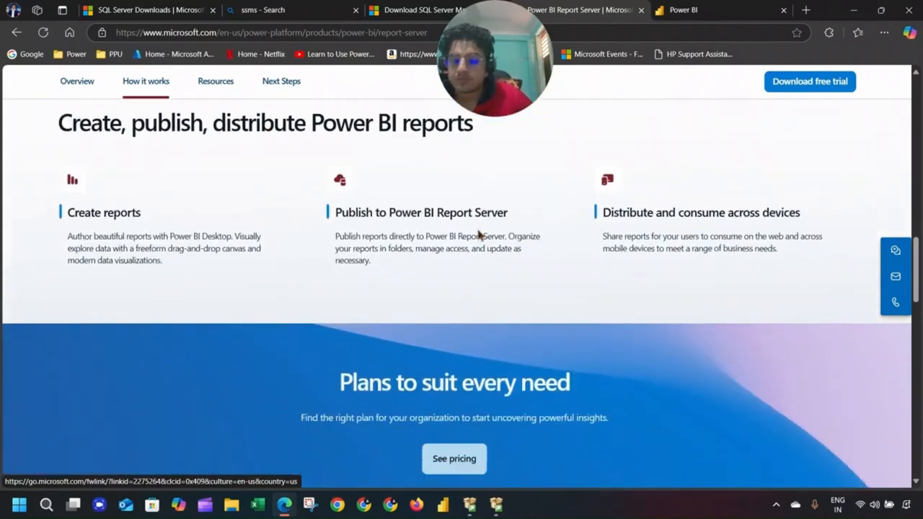
{"action": "scroll", "coordinate": [460, 233], "scroll_direction": "down", "scroll_amount": 3}
{"action": "scroll", "coordinate": [458, 231], "scroll_direction": "up", "scroll_amount": 15}
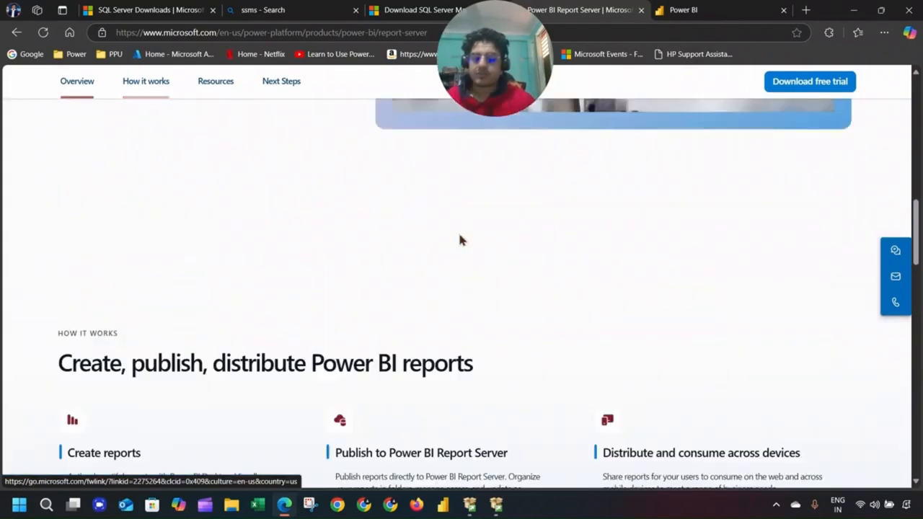
{"action": "scroll", "coordinate": [443, 231], "scroll_direction": "up", "scroll_amount": 3}
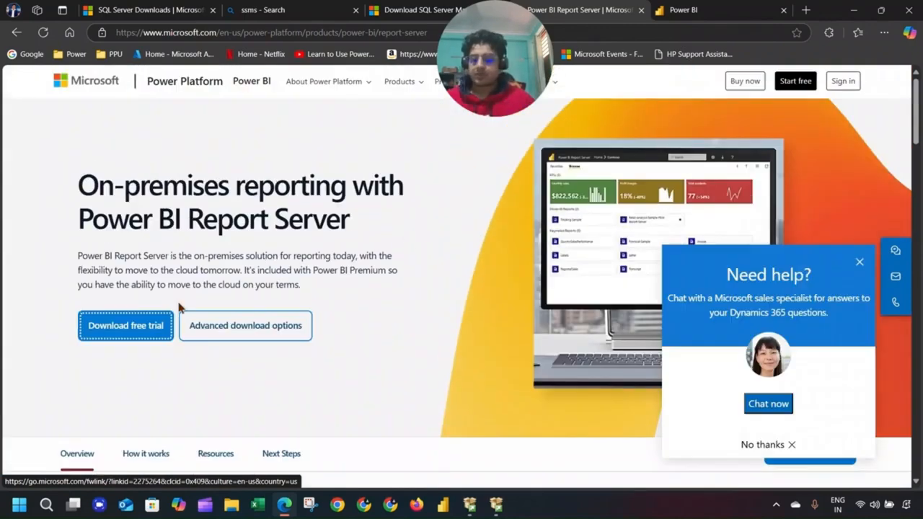
Open the Report Server free trial download page and scroll through it.
{"action": "left_click", "coordinate": [154, 324]}
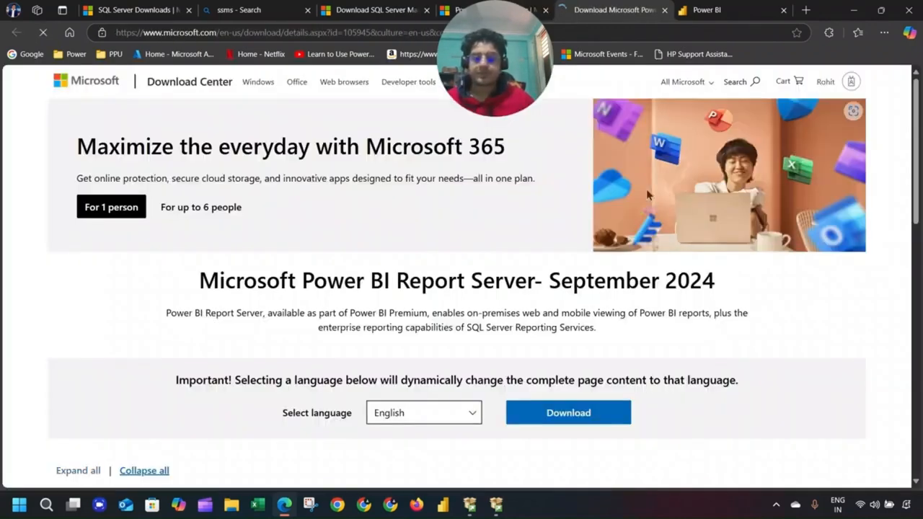
{"action": "scroll", "coordinate": [370, 228], "scroll_direction": "down", "scroll_amount": 2}
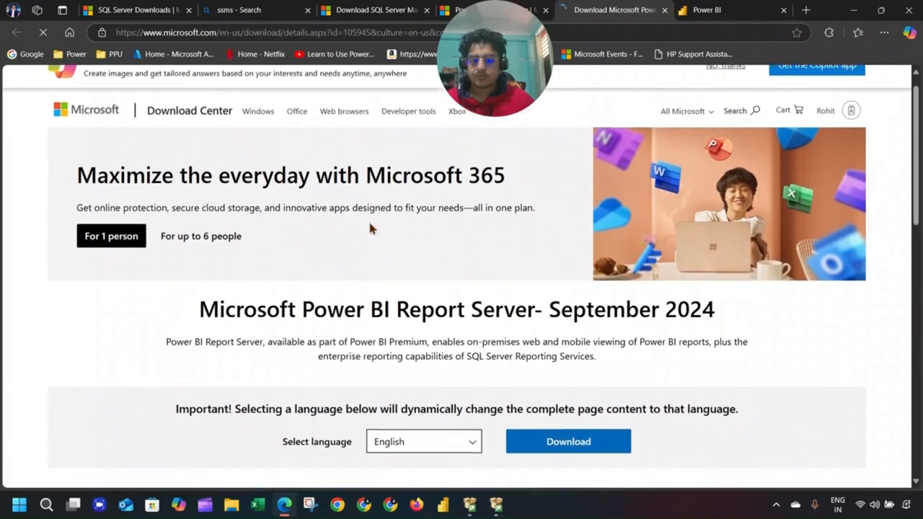
{"action": "scroll", "coordinate": [526, 302], "scroll_direction": "down", "scroll_amount": 1}
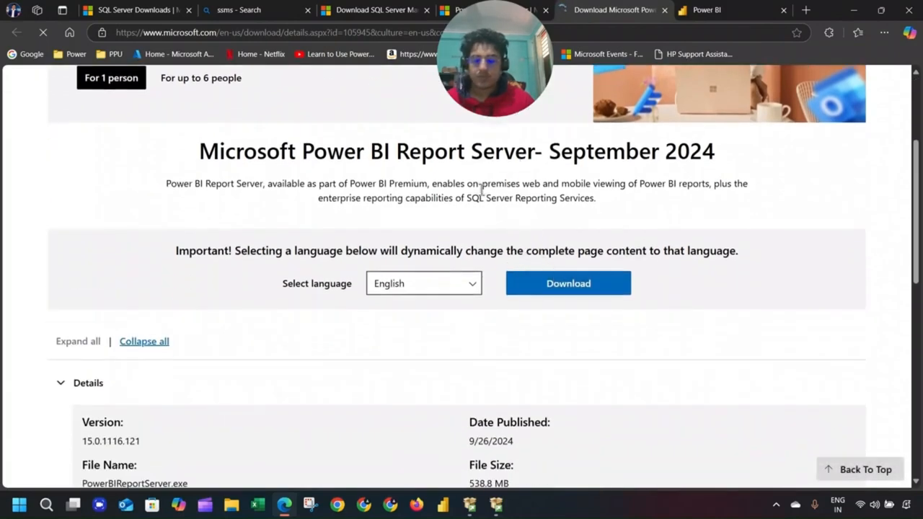
{"action": "scroll", "coordinate": [482, 189], "scroll_direction": "down", "scroll_amount": 3}
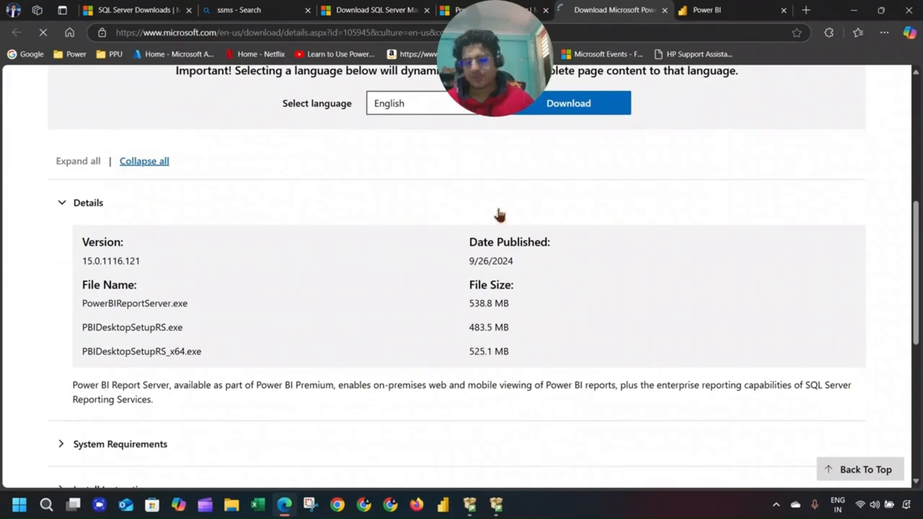
{"action": "scroll", "coordinate": [516, 264], "scroll_direction": "up", "scroll_amount": 6}
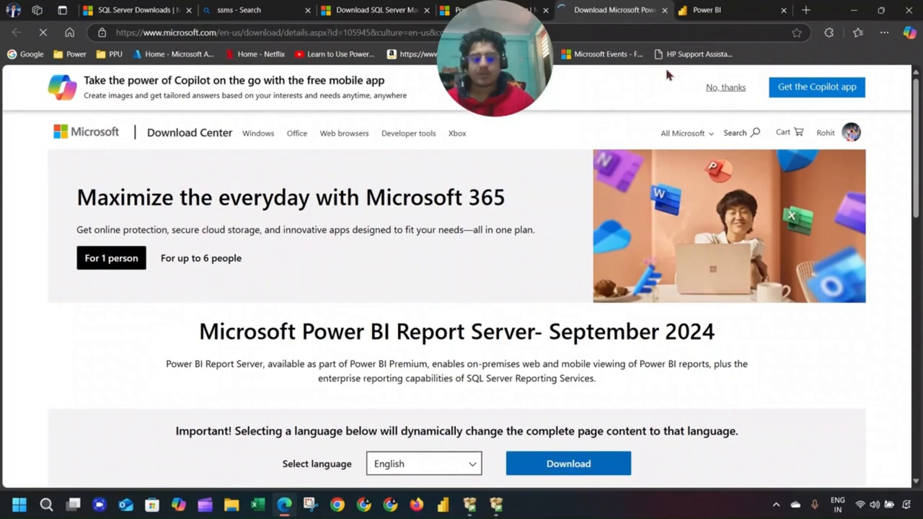
Close the Report Server download tab and open the Paginated Report Builder download page.
{"action": "left_click", "coordinate": [703, 12]}
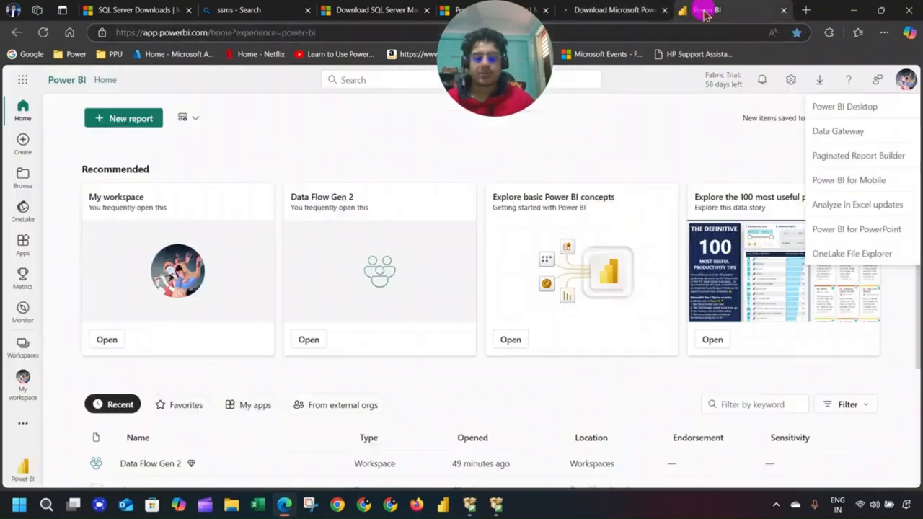
{"action": "left_click", "coordinate": [664, 10]}
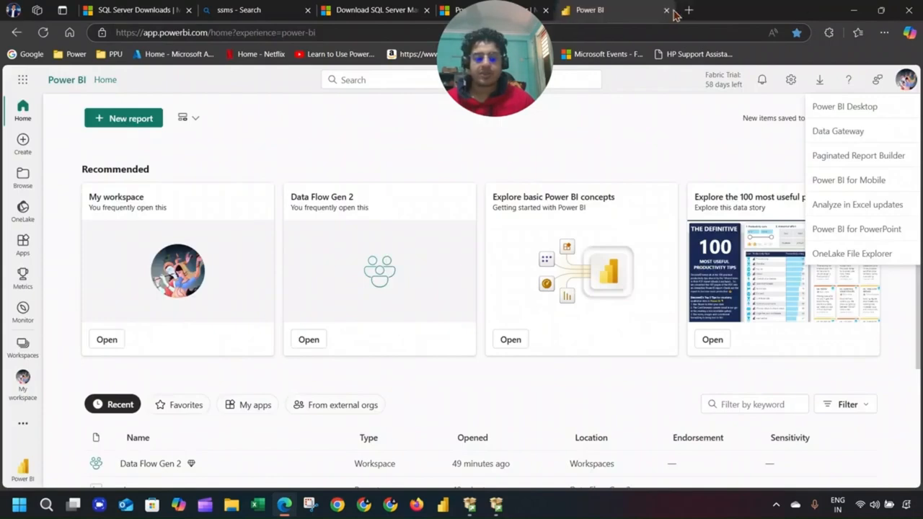
{"action": "left_click", "coordinate": [839, 155]}
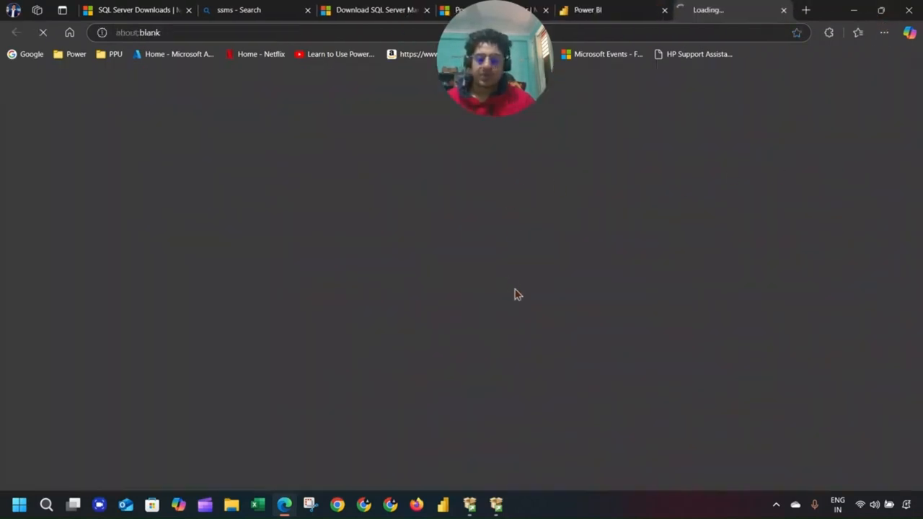
{"action": "scroll", "coordinate": [556, 325], "scroll_direction": "down", "scroll_amount": 2}
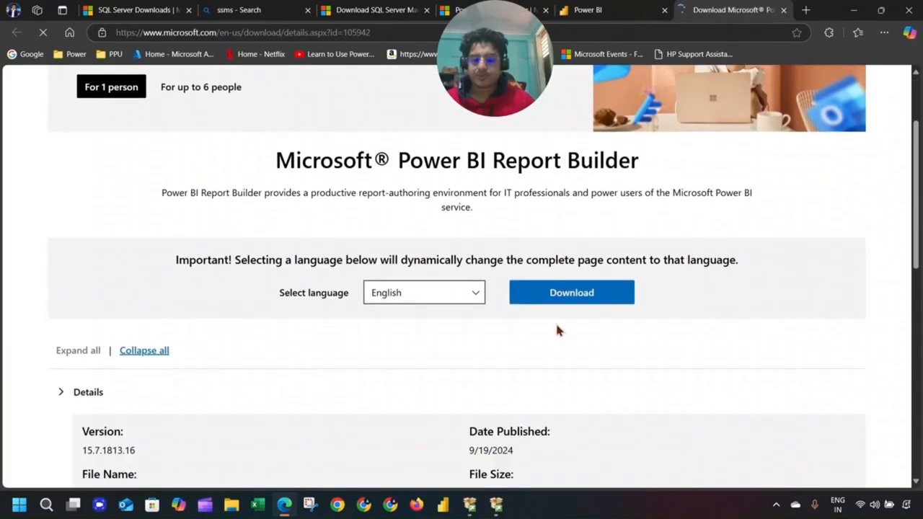
{"action": "scroll", "coordinate": [628, 290], "scroll_direction": "down", "scroll_amount": 3}
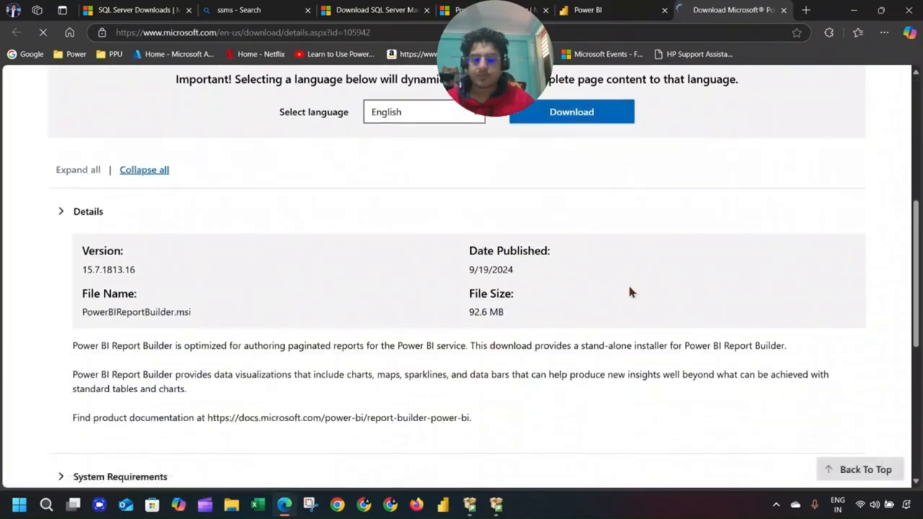
{"action": "scroll", "coordinate": [628, 290], "scroll_direction": "up", "scroll_amount": 2}
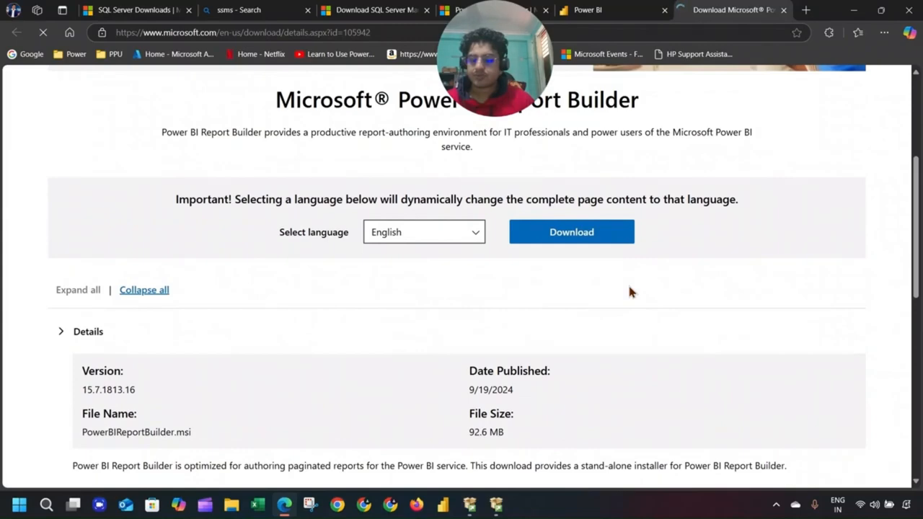
{"action": "scroll", "coordinate": [630, 290], "scroll_direction": "down", "scroll_amount": 6}
{"action": "scroll", "coordinate": [487, 267], "scroll_direction": "up", "scroll_amount": 2}
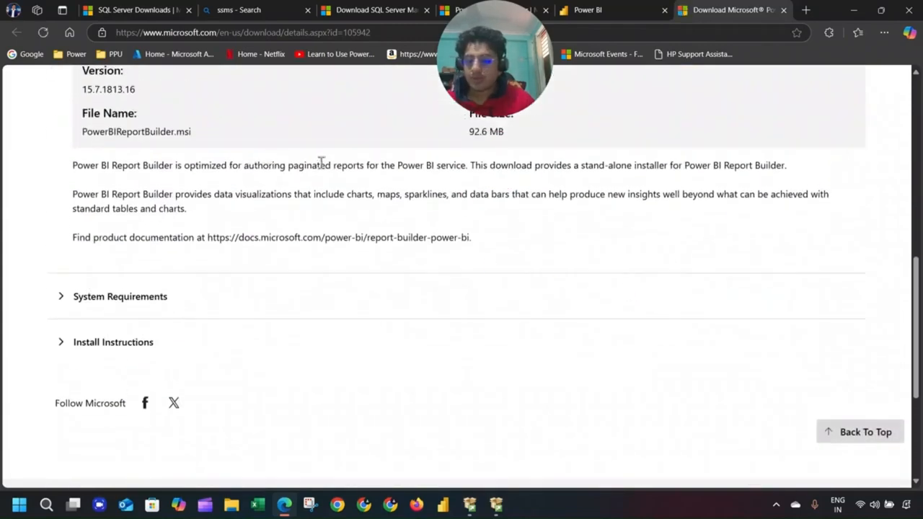
Check SQL Server setup progress, return to the Report Builder page, then close Edge.
{"action": "left_click", "coordinate": [496, 502]}
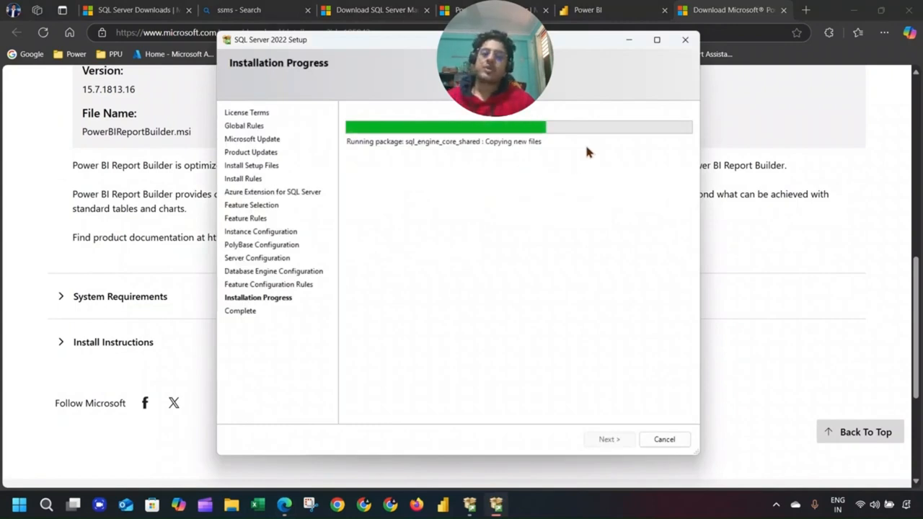
{"action": "left_click", "coordinate": [783, 248]}
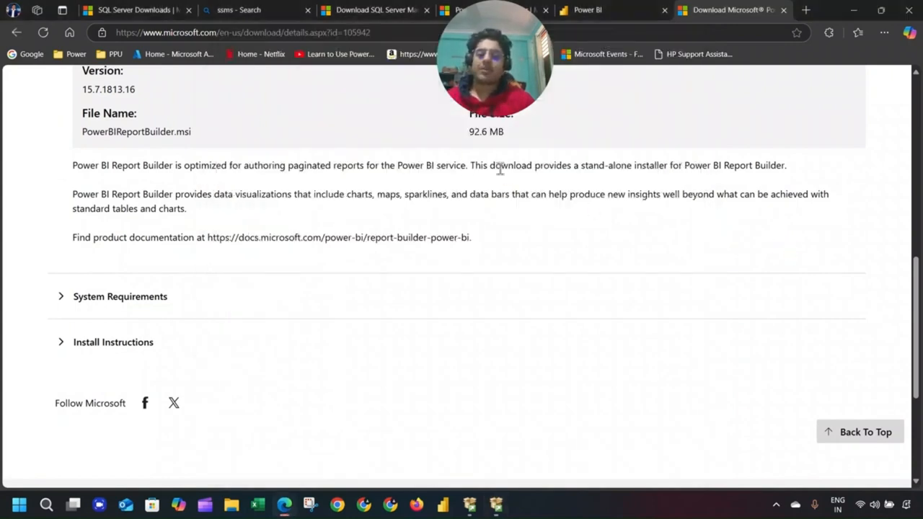
{"action": "scroll", "coordinate": [691, 178], "scroll_direction": "up", "scroll_amount": 1}
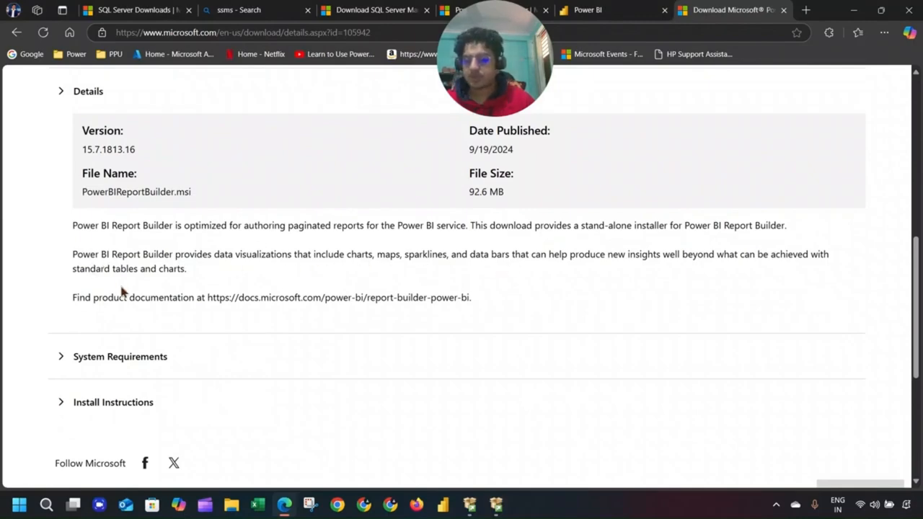
{"action": "scroll", "coordinate": [122, 290], "scroll_direction": "up", "scroll_amount": 7}
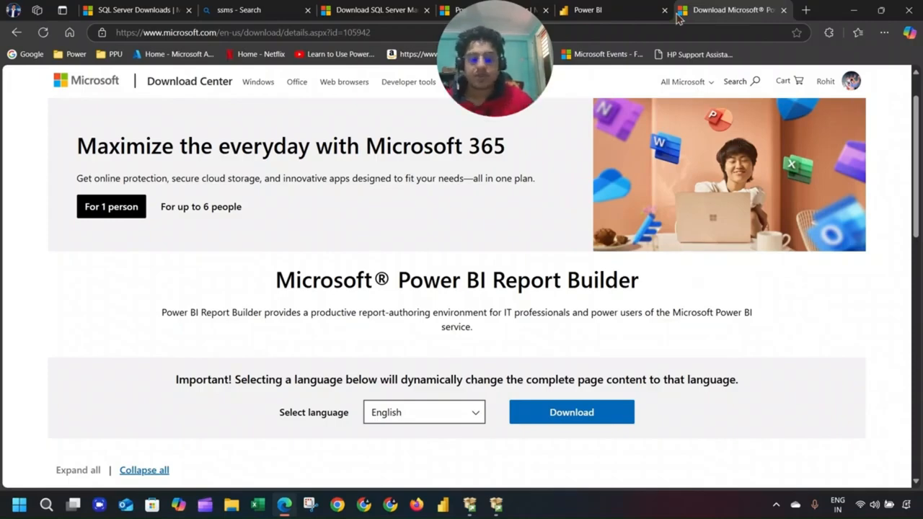
{"action": "left_click", "coordinate": [628, 10]}
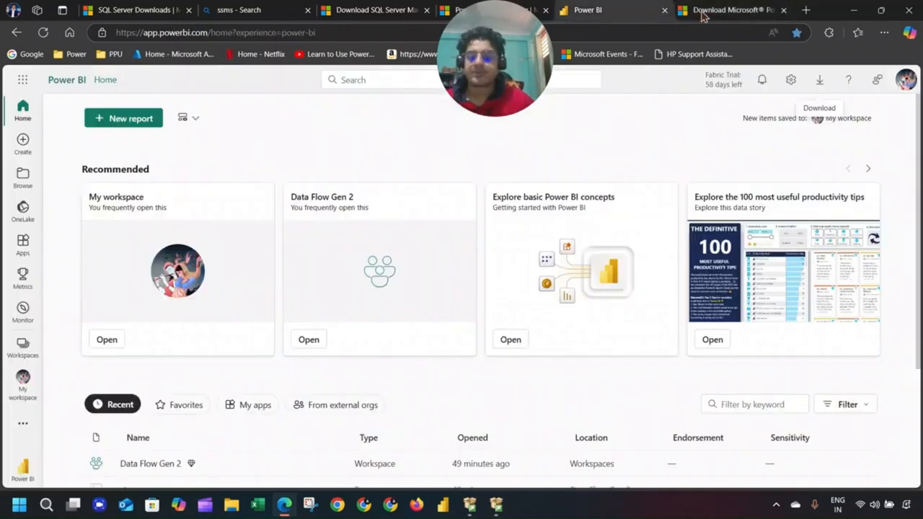
{"action": "left_click", "coordinate": [908, 10]}
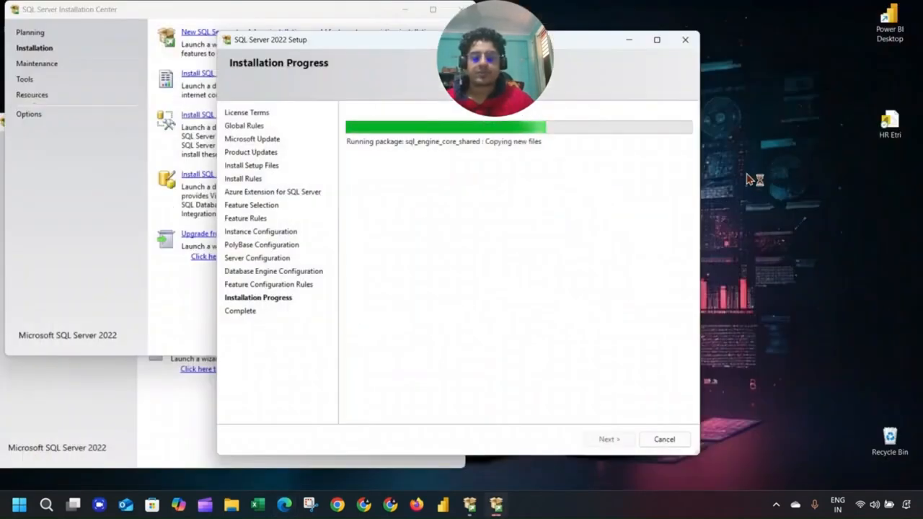
Refresh the desktop, then bring the Installation Center in front of the setup window.
{"action": "right_click", "coordinate": [750, 170]}
{"action": "left_click", "coordinate": [785, 248]}
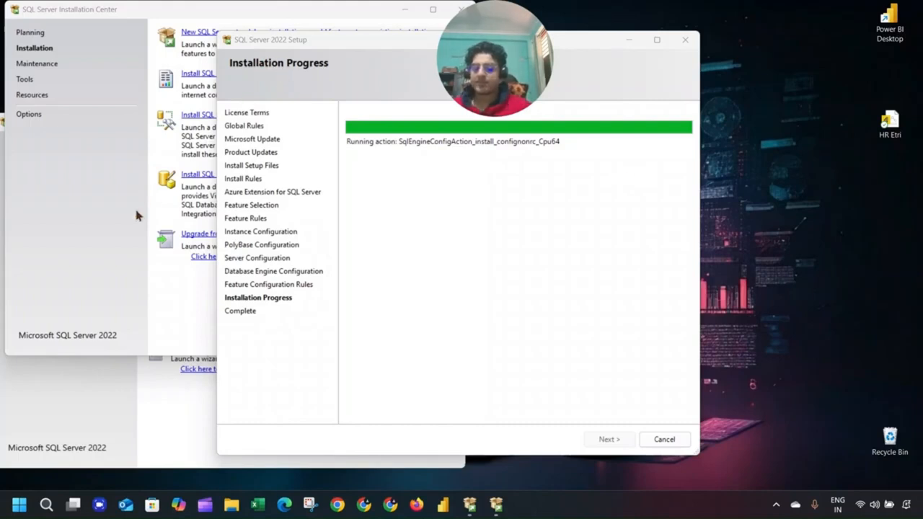
{"action": "left_click", "coordinate": [101, 260]}
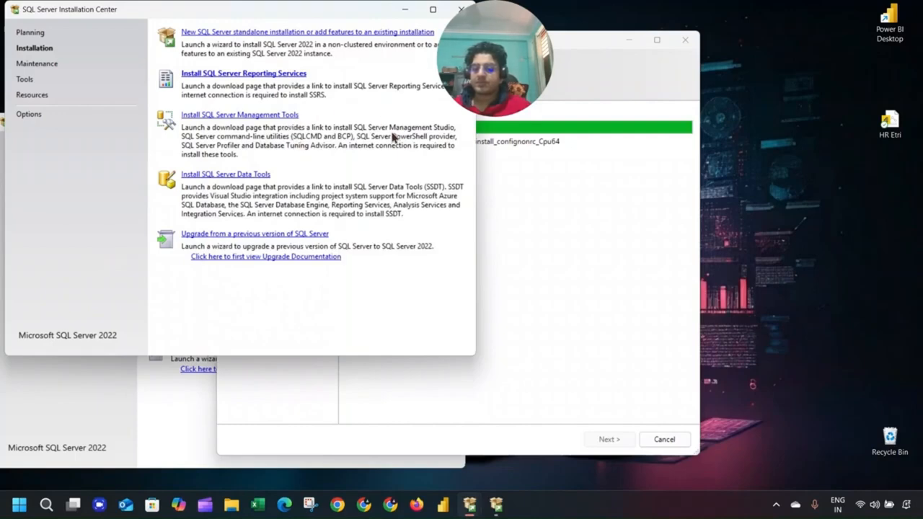
{"action": "left_click", "coordinate": [256, 175]}
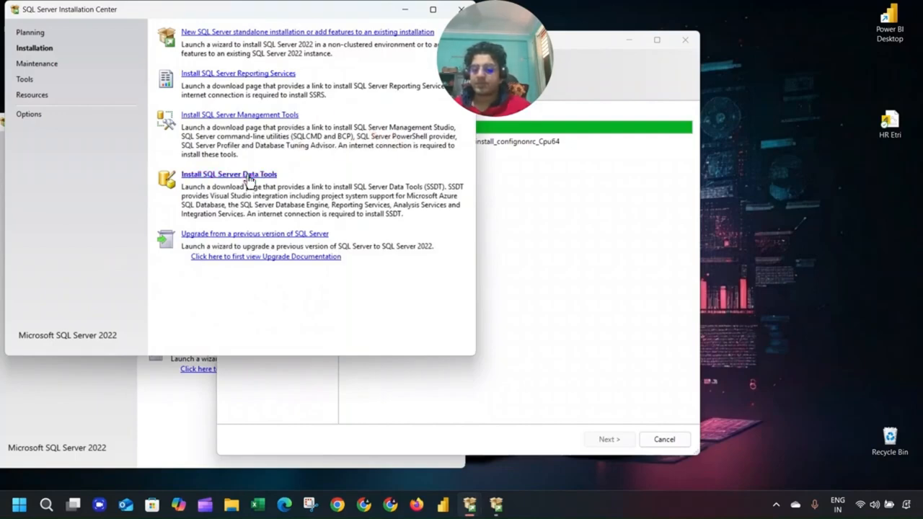
{"action": "scroll", "coordinate": [614, 264], "scroll_direction": "down", "scroll_amount": 10}
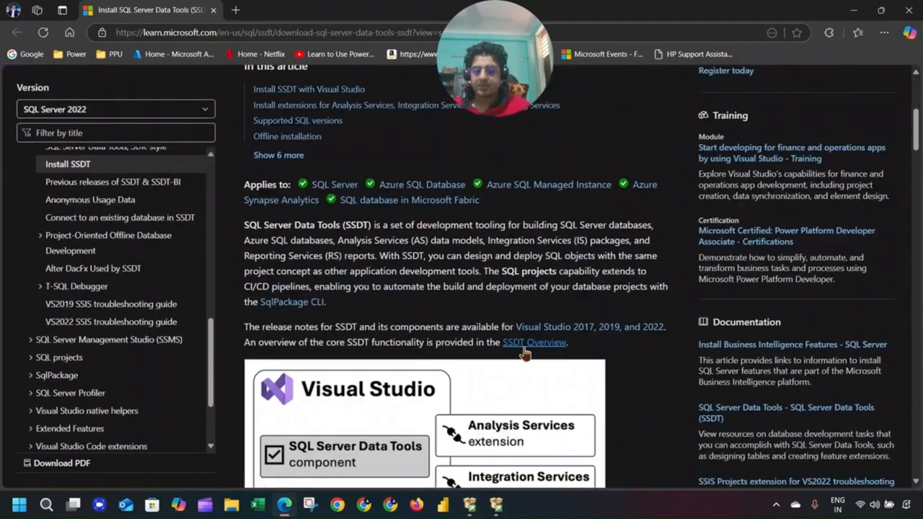
{"action": "scroll", "coordinate": [524, 346], "scroll_direction": "down", "scroll_amount": 3}
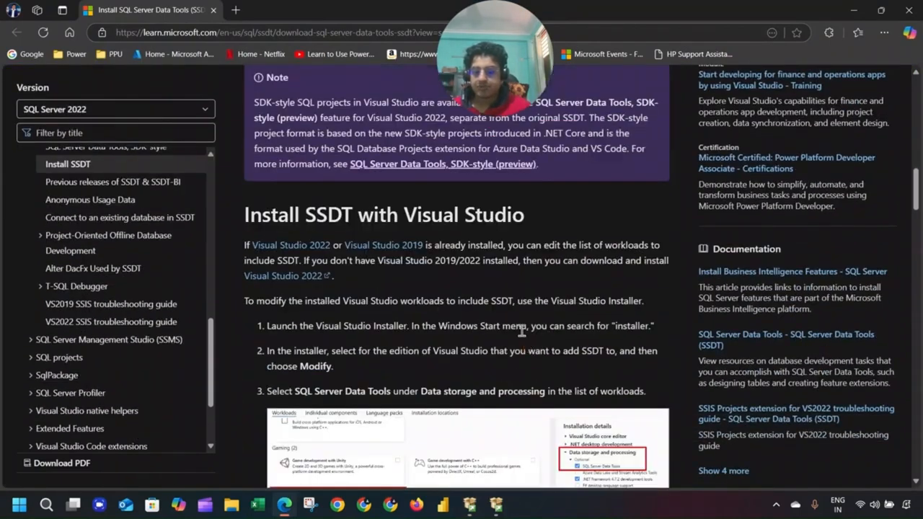
{"action": "scroll", "coordinate": [522, 330], "scroll_direction": "down", "scroll_amount": 12}
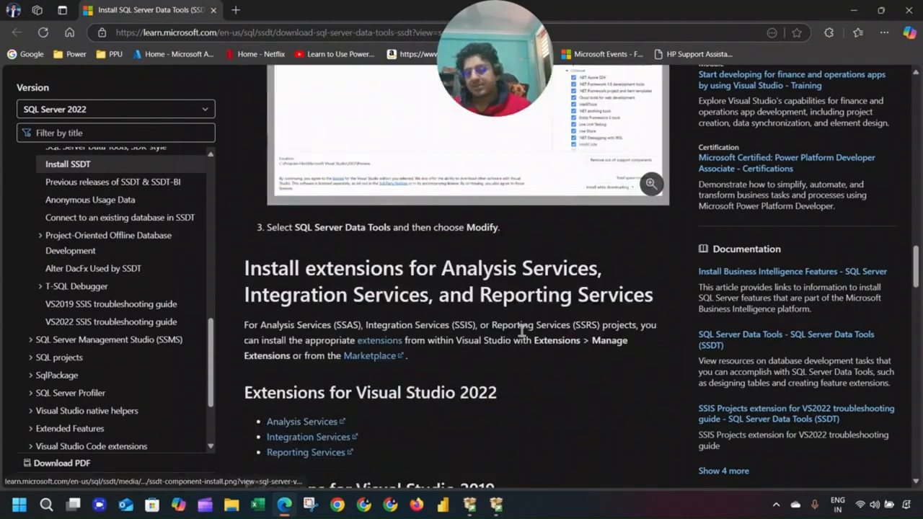
{"action": "scroll", "coordinate": [522, 330], "scroll_direction": "down", "scroll_amount": 6}
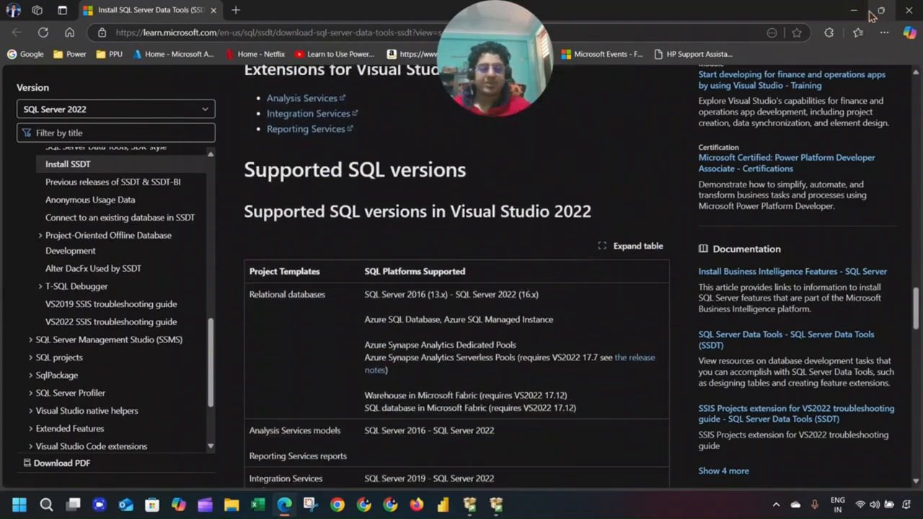
{"action": "left_click", "coordinate": [862, 11]}
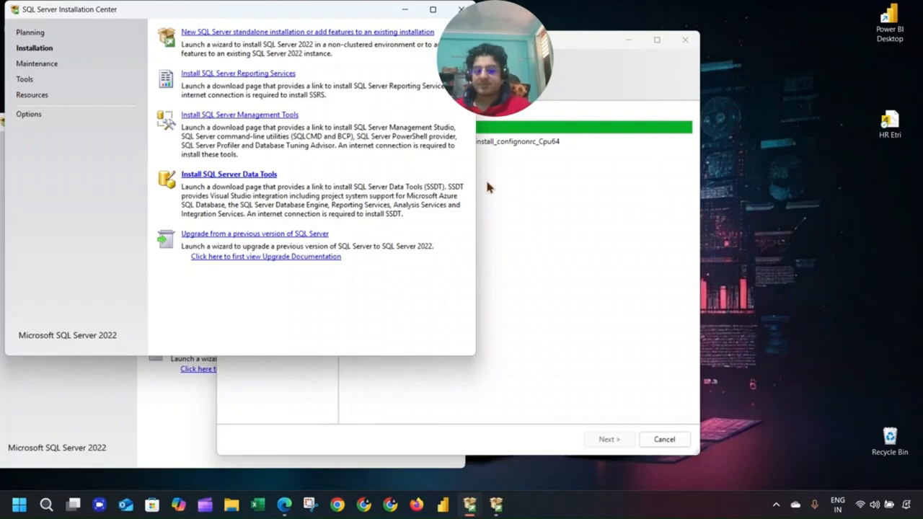
Close the completed setup summary once all features report Succeeded, and move the Installation Center lower.
{"action": "left_click", "coordinate": [532, 233]}
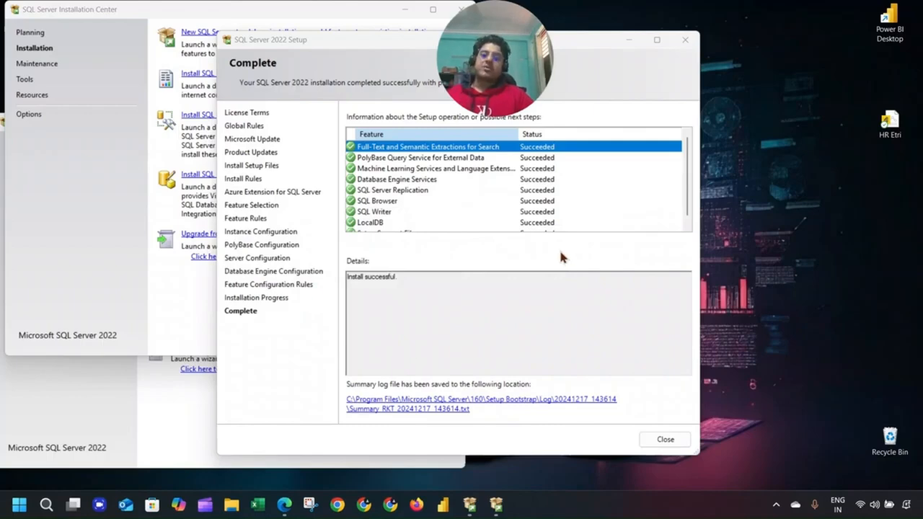
{"action": "left_click", "coordinate": [665, 439]}
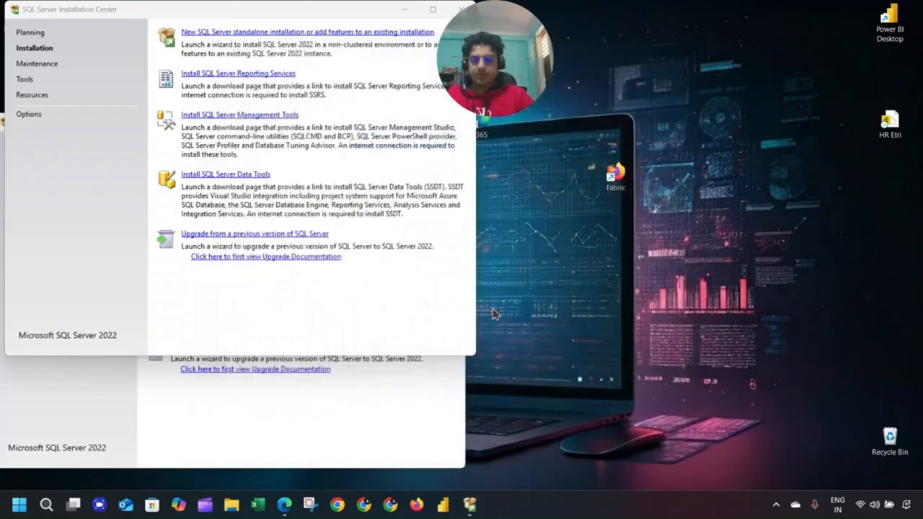
{"action": "left_click_drag", "start_coordinate": [240, 15], "coordinate": [232, 152]}
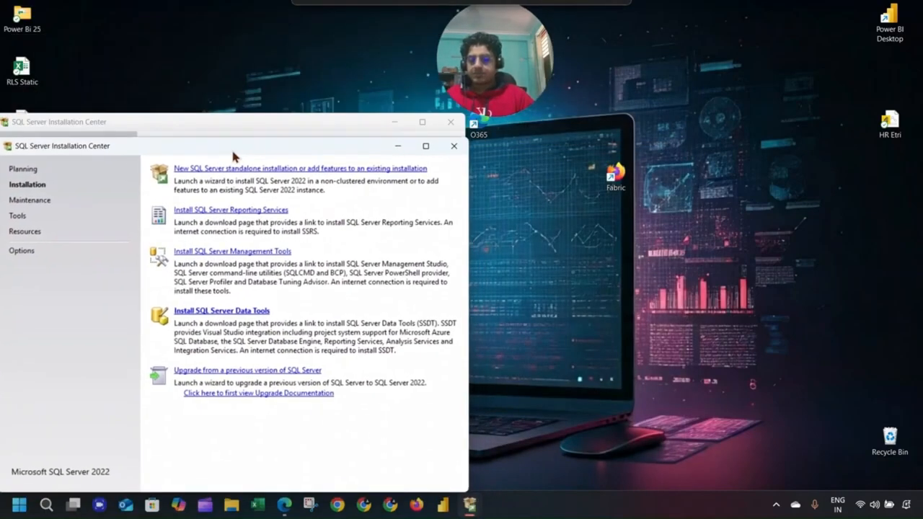
Open the Reporting Services install instructions and skim the Microsoft Learn page.
{"action": "left_click", "coordinate": [279, 210]}
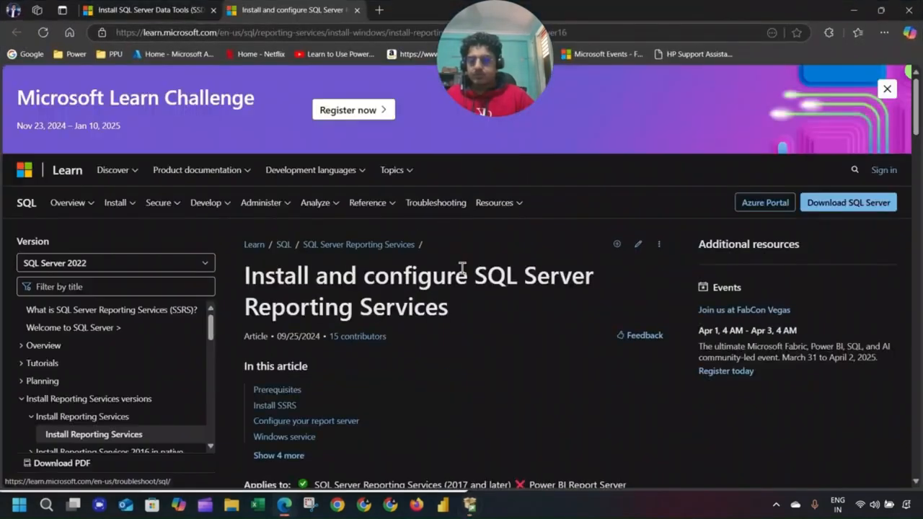
{"action": "scroll", "coordinate": [476, 305], "scroll_direction": "down", "scroll_amount": 5}
{"action": "scroll", "coordinate": [475, 305], "scroll_direction": "down", "scroll_amount": 6}
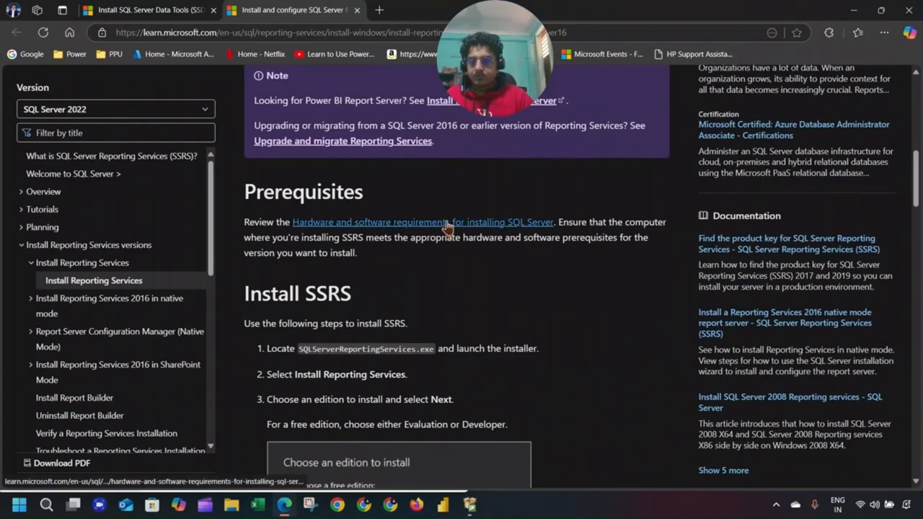
{"action": "scroll", "coordinate": [469, 230], "scroll_direction": "down", "scroll_amount": 5}
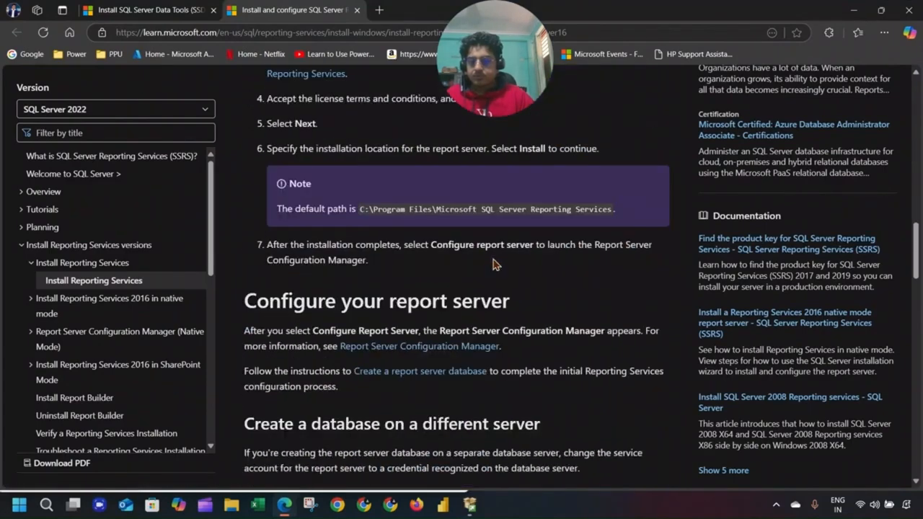
{"action": "scroll", "coordinate": [494, 276], "scroll_direction": "up", "scroll_amount": 7}
{"action": "scroll", "coordinate": [494, 276], "scroll_direction": "up", "scroll_amount": 10}
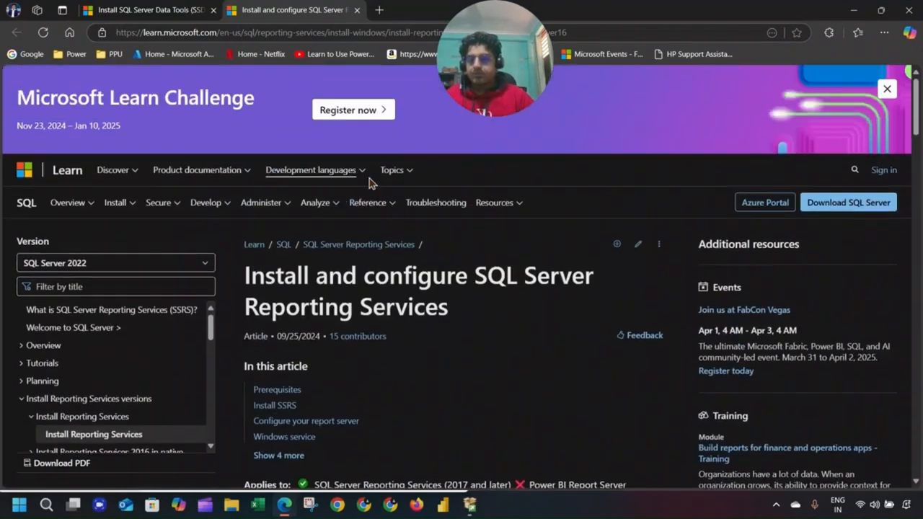
Close Edge and both SQL Server Installation Center windows.
{"action": "left_click", "coordinate": [908, 10]}
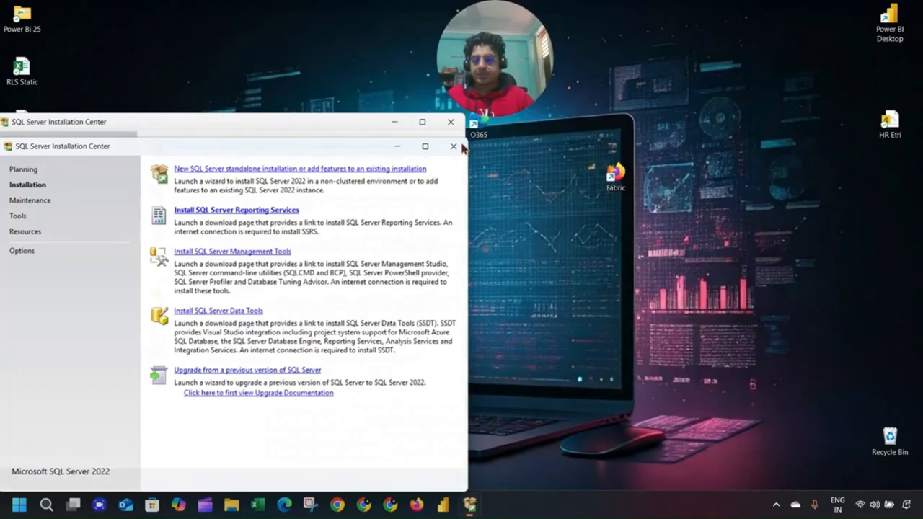
{"action": "left_click", "coordinate": [453, 146]}
{"action": "left_click", "coordinate": [450, 122]}
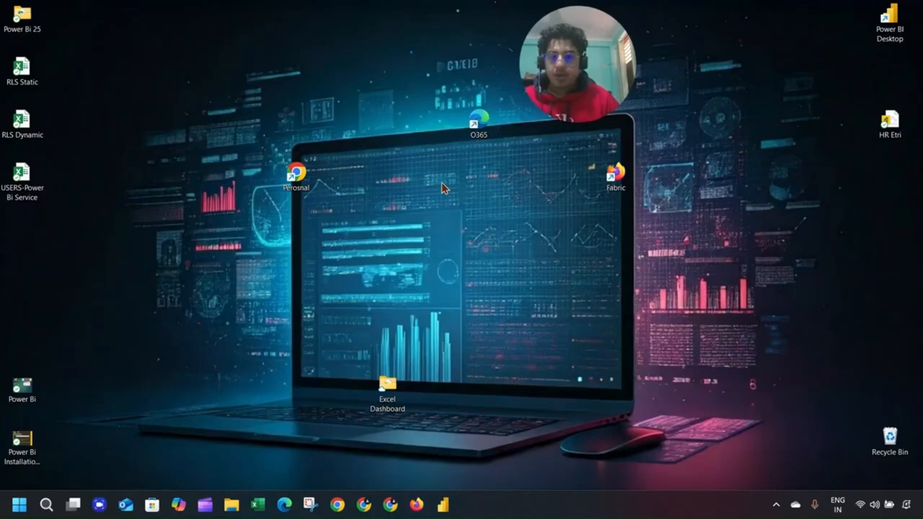
Run the SSMS-Setup-ENU installer from the Downloads folder in File Explorer.
{"action": "left_click", "coordinate": [228, 512]}
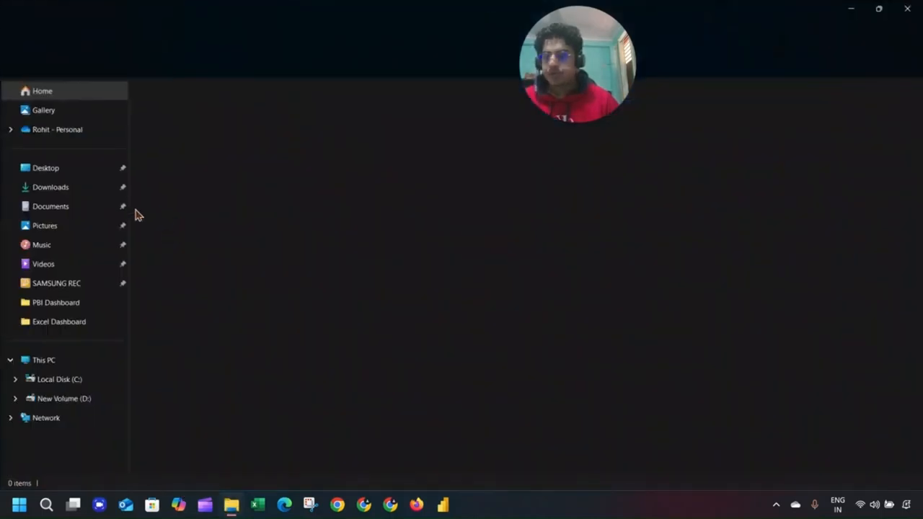
{"action": "left_click", "coordinate": [91, 189]}
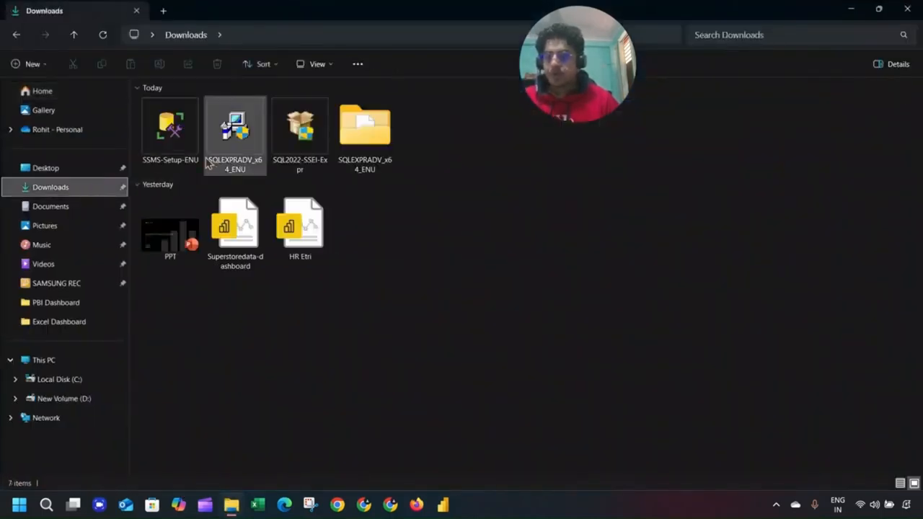
{"action": "double_click", "coordinate": [184, 148]}
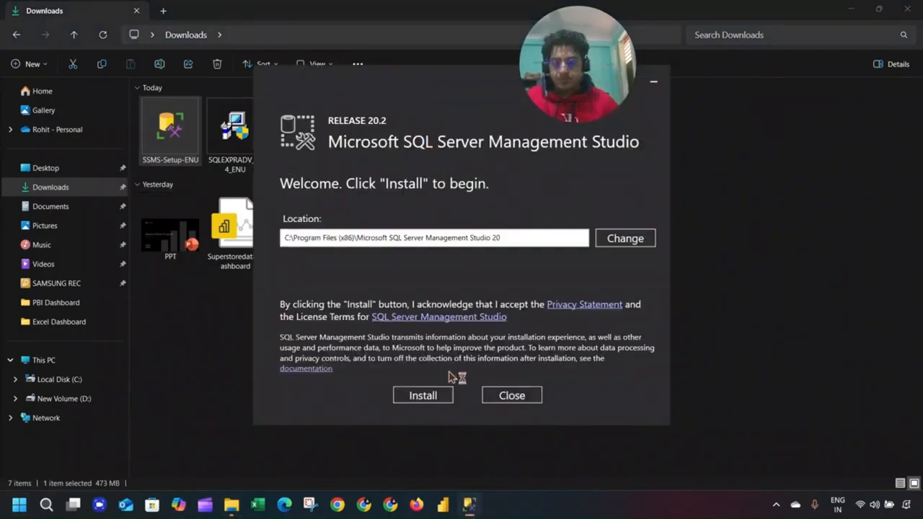
Start the SSMS 20.2 installation, approve its changes, and refresh the desktop while it runs.
{"action": "left_click", "coordinate": [424, 395]}
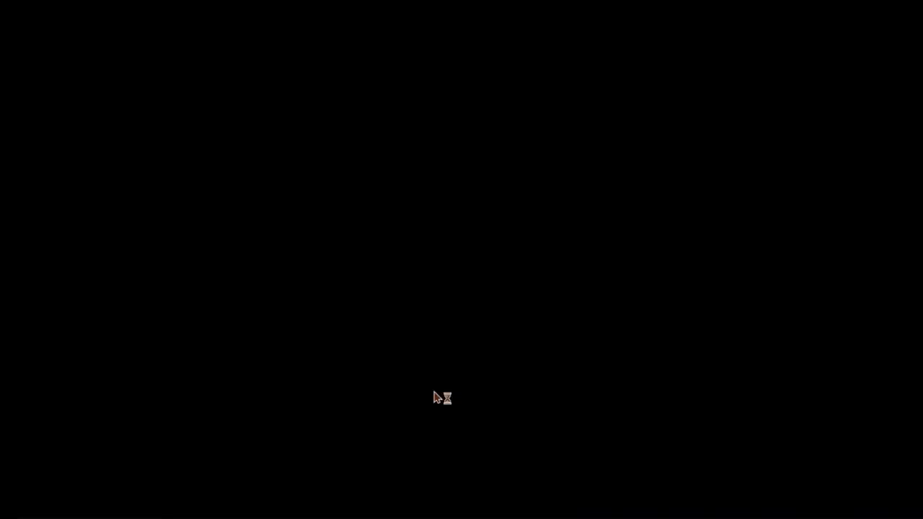
{"action": "left_click", "coordinate": [435, 349]}
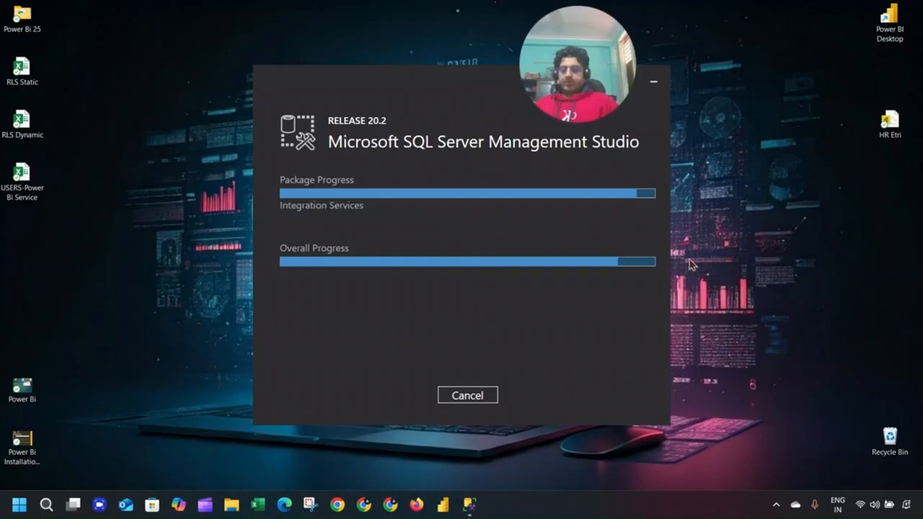
{"action": "right_click", "coordinate": [700, 197]}
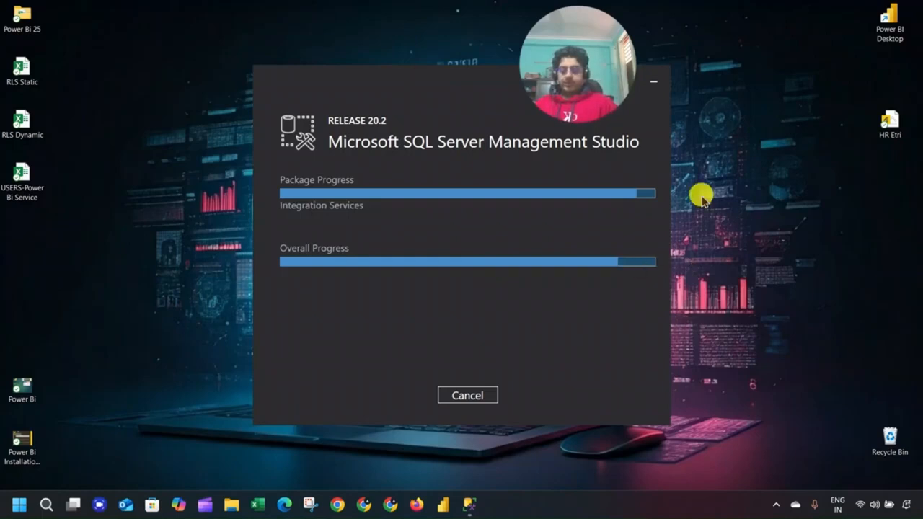
{"action": "left_click", "coordinate": [735, 246]}
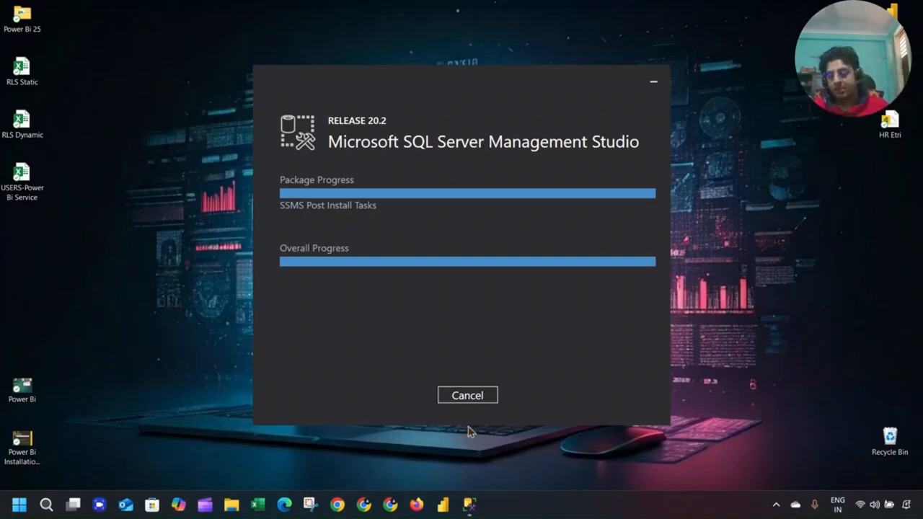
Dismiss the Chrome profile picker and open a new Microsoft Edge tab instead.
{"action": "left_click", "coordinate": [337, 505]}
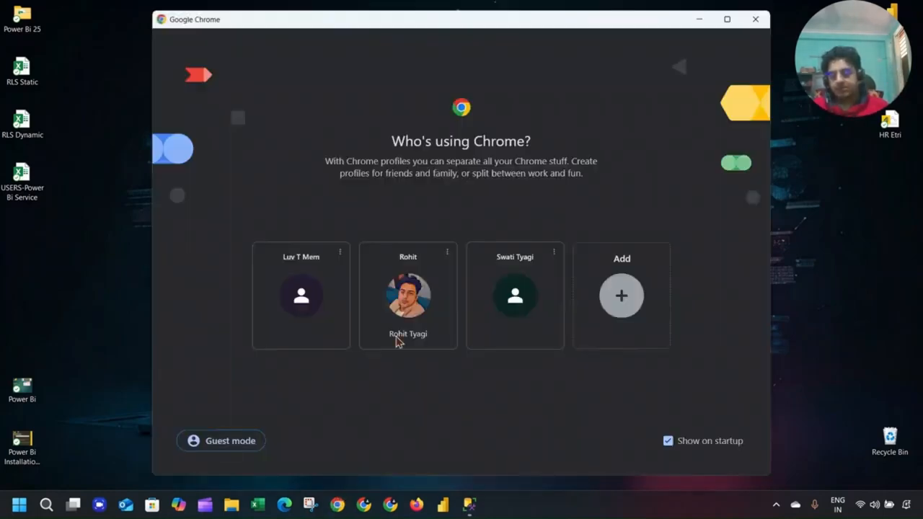
{"action": "left_click", "coordinate": [755, 19]}
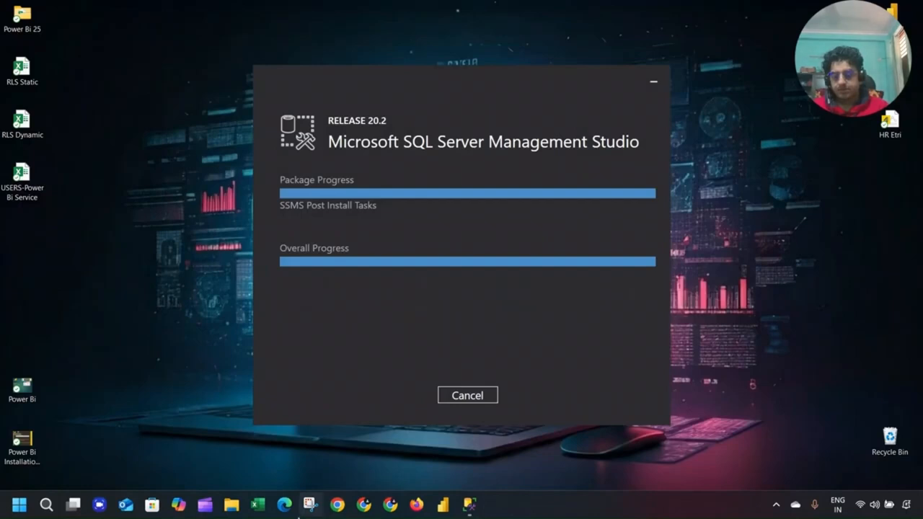
{"action": "left_click", "coordinate": [285, 504]}
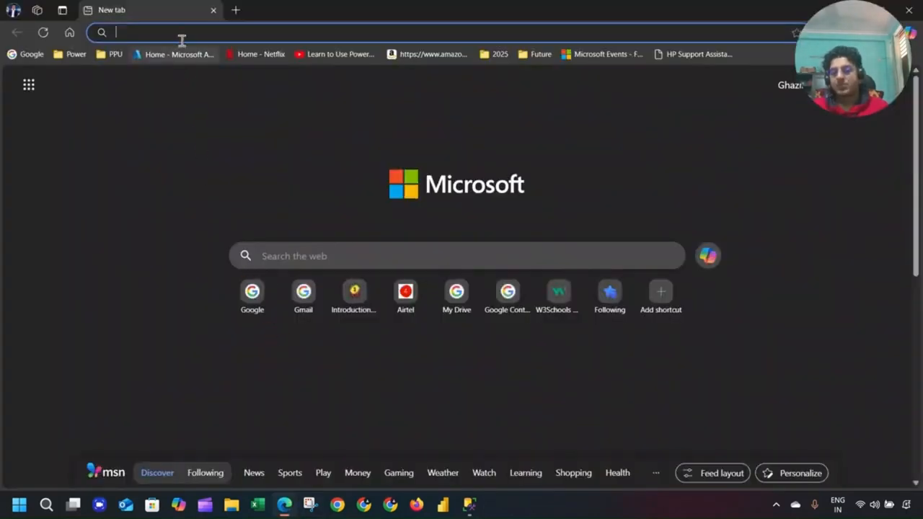
Search Bing for 'adventureworks database sql' from the Edge address bar.
{"action": "type", "text": "adven"}
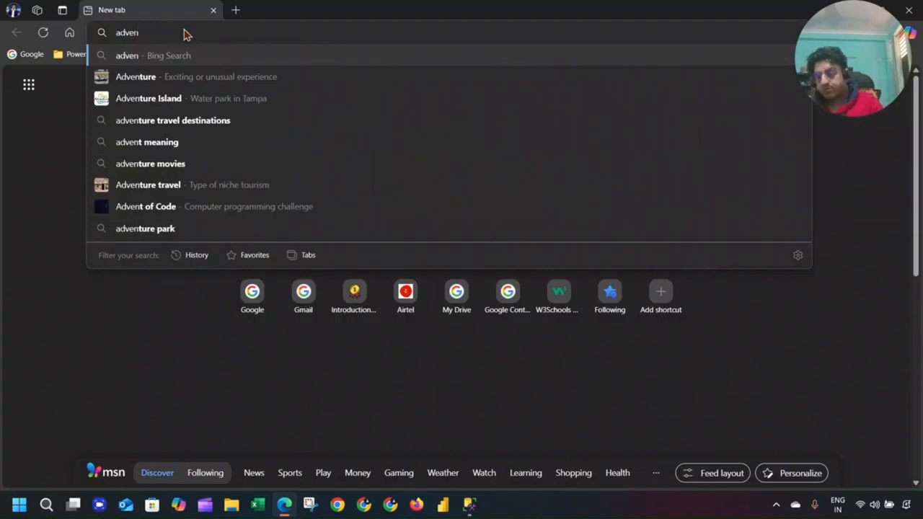
{"action": "type", "text": "ture w"}
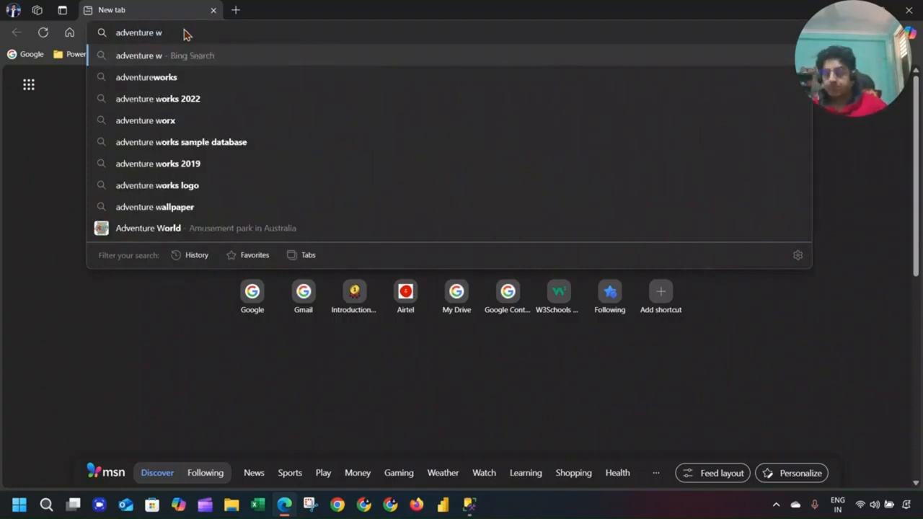
{"action": "key", "text": "Down"}
{"action": "type", "text": "database"}
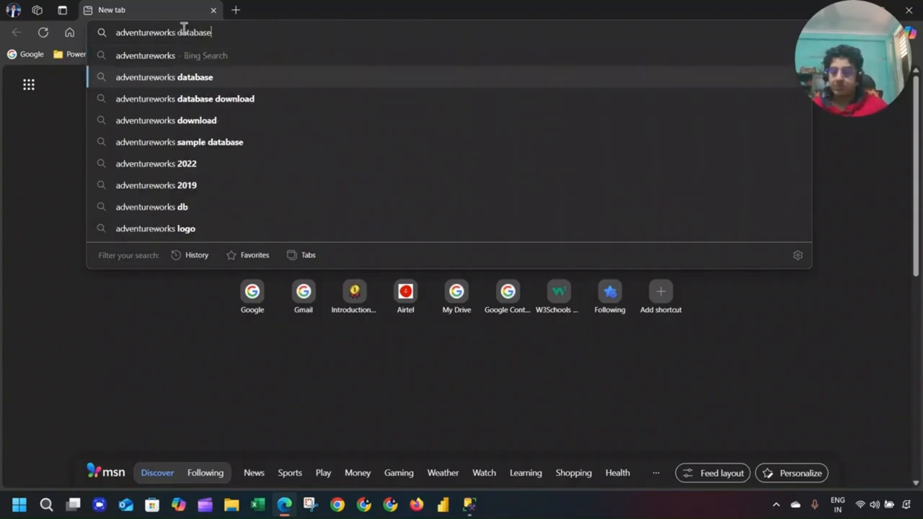
{"action": "type", "text": " sql"}
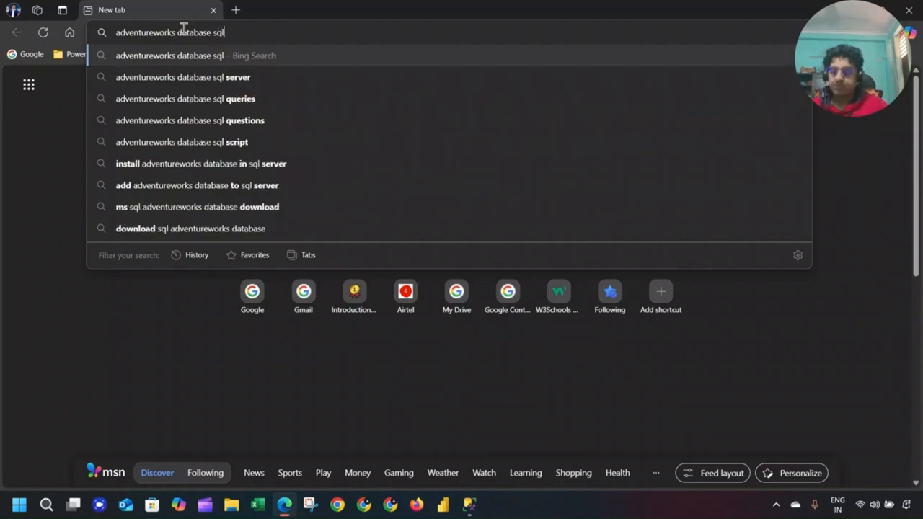
{"action": "key", "text": "Return"}
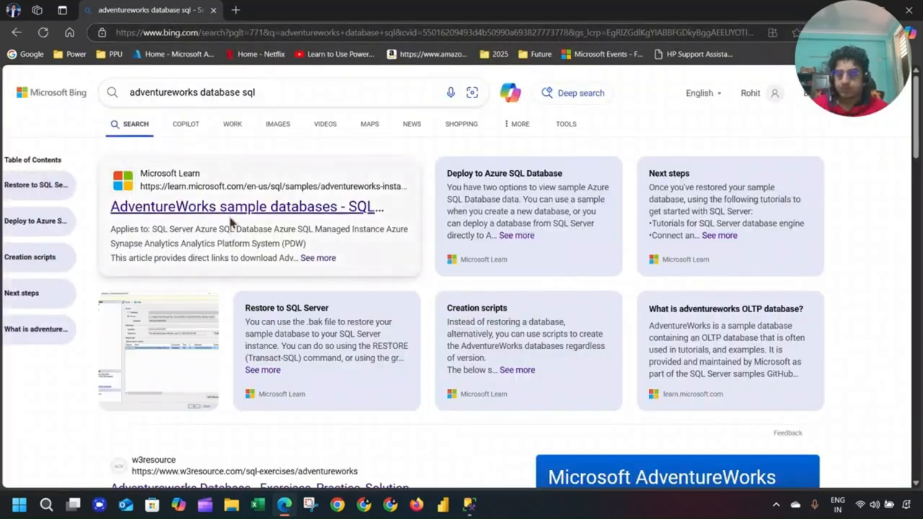
Open the Microsoft Learn AdventureWorks sample databases article and scroll to the backup downloads.
{"action": "left_click", "coordinate": [229, 215]}
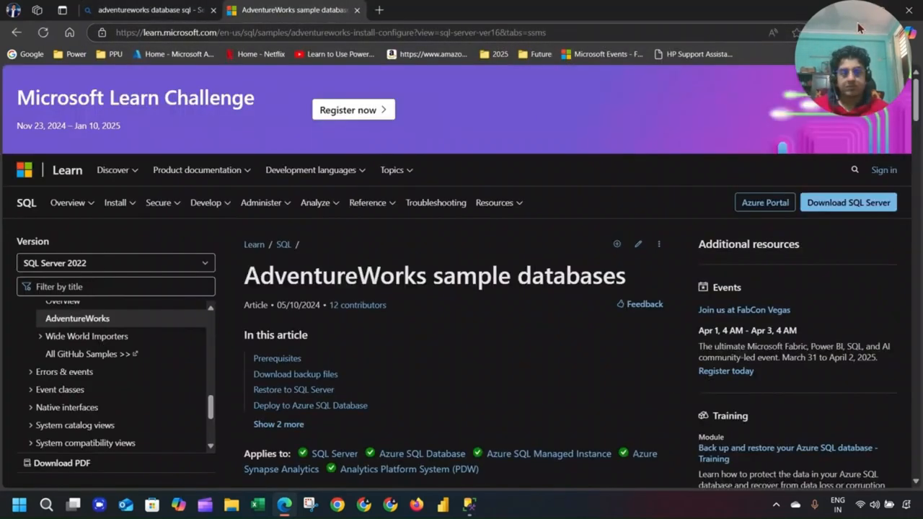
{"action": "left_click", "coordinate": [853, 14]}
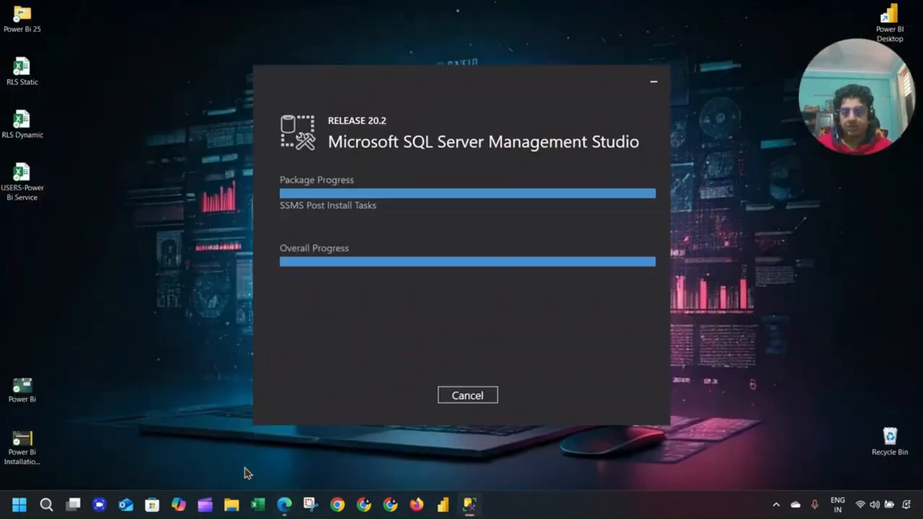
{"action": "left_click", "coordinate": [284, 504]}
{"action": "scroll", "coordinate": [358, 251], "scroll_direction": "down", "scroll_amount": 5}
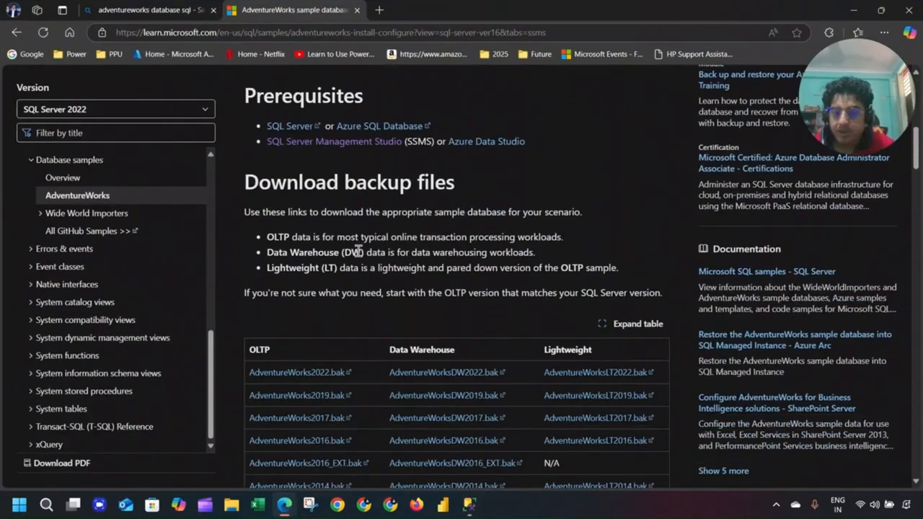
{"action": "scroll", "coordinate": [357, 180], "scroll_direction": "down", "scroll_amount": 1}
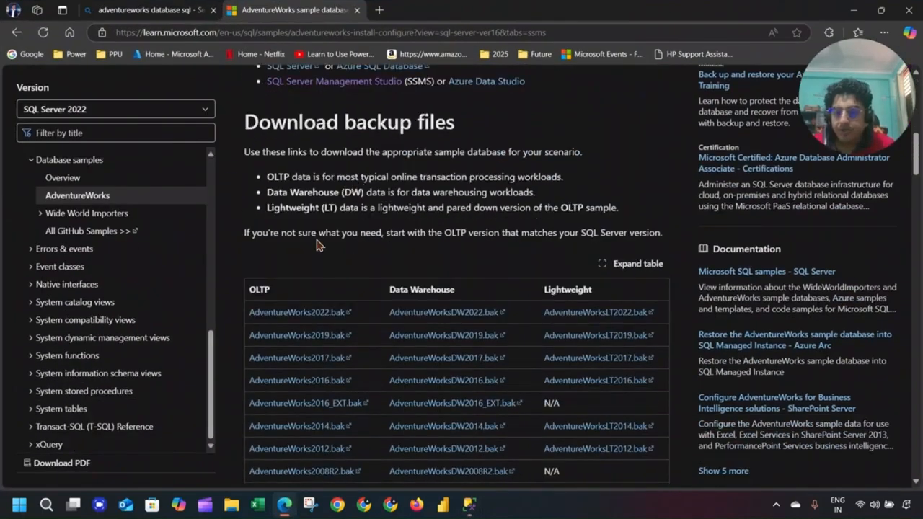
Start downloading AdventureWorks2022.bak and choose to pick its save location.
{"action": "left_click", "coordinate": [311, 317]}
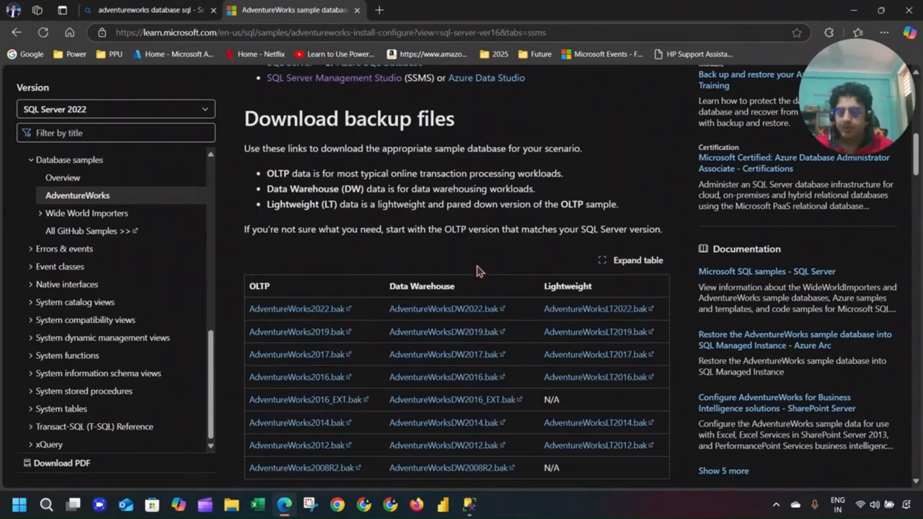
{"action": "scroll", "coordinate": [433, 270], "scroll_direction": "down", "scroll_amount": 1}
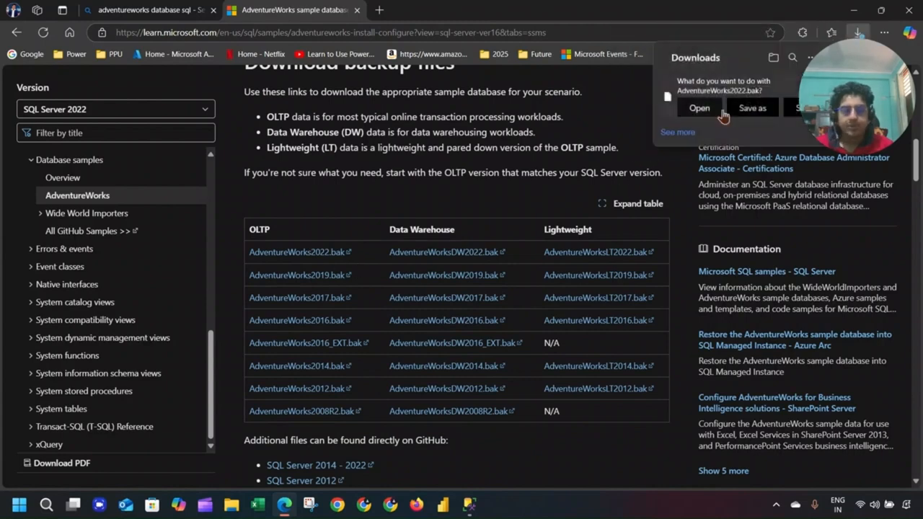
{"action": "left_click", "coordinate": [748, 110]}
Try saving AdventureWorks2022.bak to the root of C:, then browse back to C: from Users.
{"action": "scroll", "coordinate": [288, 267], "scroll_direction": "down", "scroll_amount": 4}
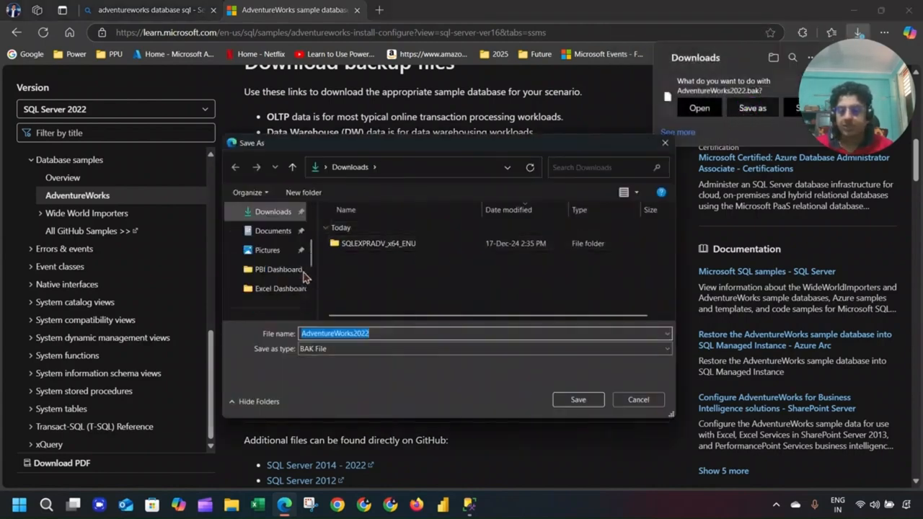
{"action": "left_click", "coordinate": [278, 250]}
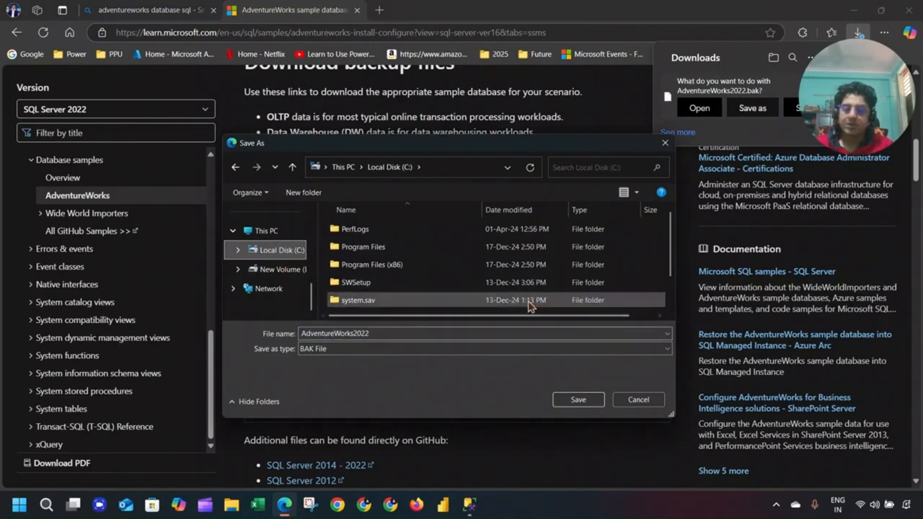
{"action": "scroll", "coordinate": [505, 295], "scroll_direction": "down", "scroll_amount": 1}
{"action": "left_click", "coordinate": [585, 399]}
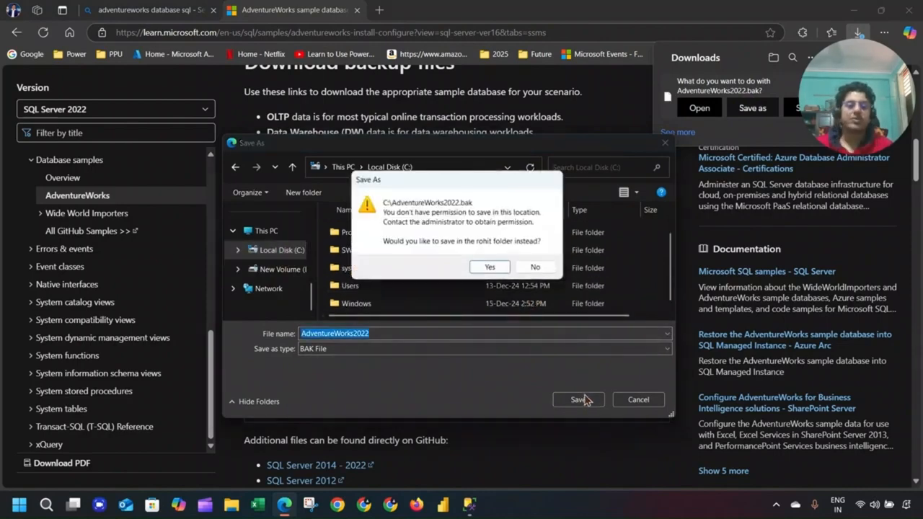
{"action": "left_click", "coordinate": [489, 267]}
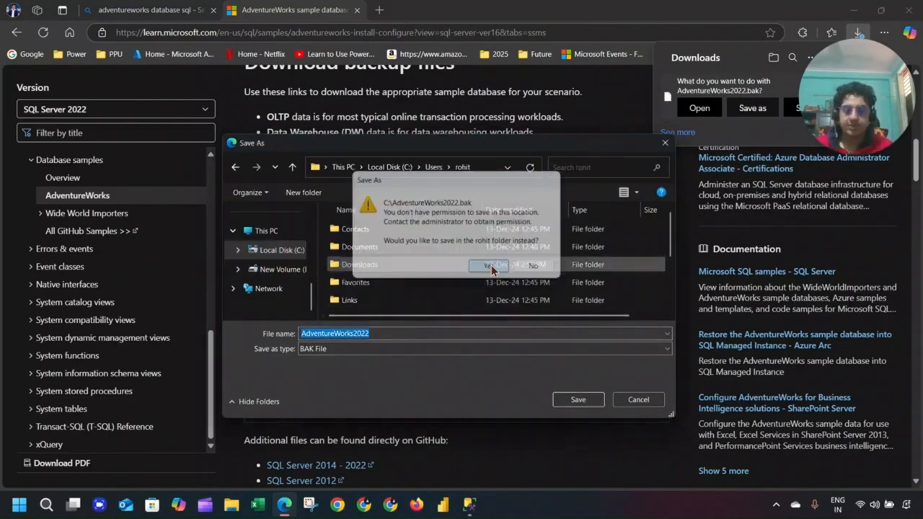
{"action": "scroll", "coordinate": [491, 269], "scroll_direction": "down", "scroll_amount": 2}
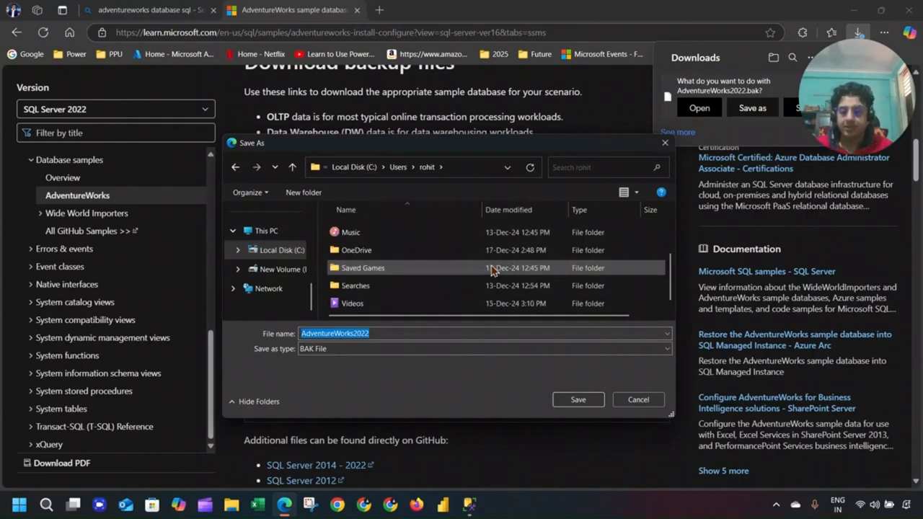
{"action": "scroll", "coordinate": [490, 266], "scroll_direction": "up", "scroll_amount": 2}
{"action": "left_click", "coordinate": [398, 167]}
{"action": "left_click", "coordinate": [377, 168]}
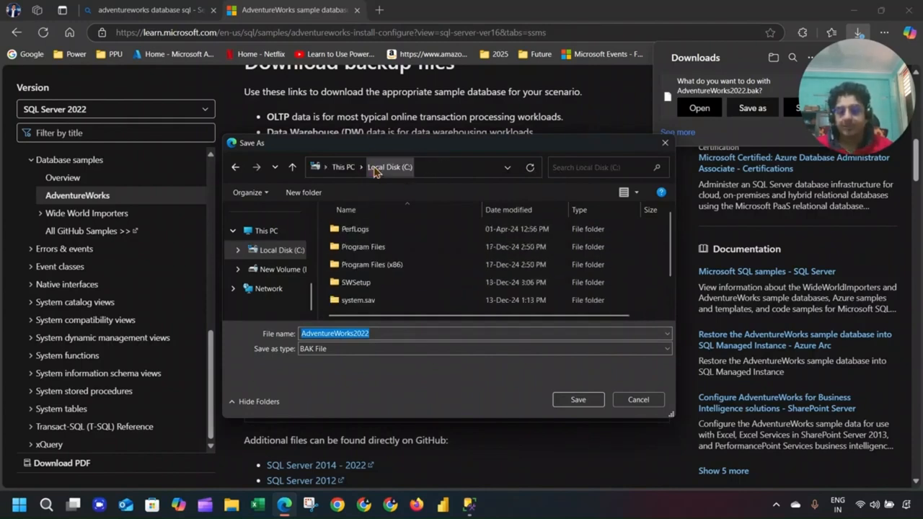
Decline the home-folder suggestion twice and save AdventureWorks2022.bak into Downloads instead.
{"action": "left_click", "coordinate": [587, 401]}
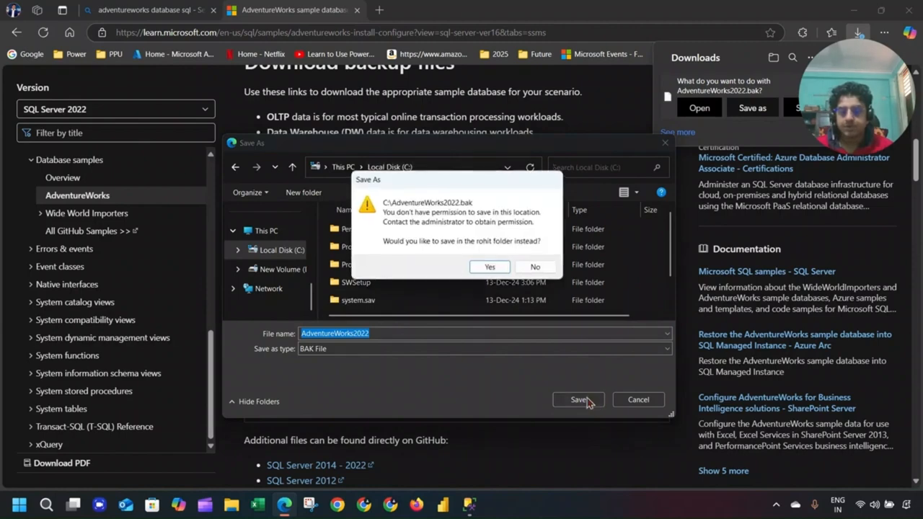
{"action": "left_click", "coordinate": [531, 268]}
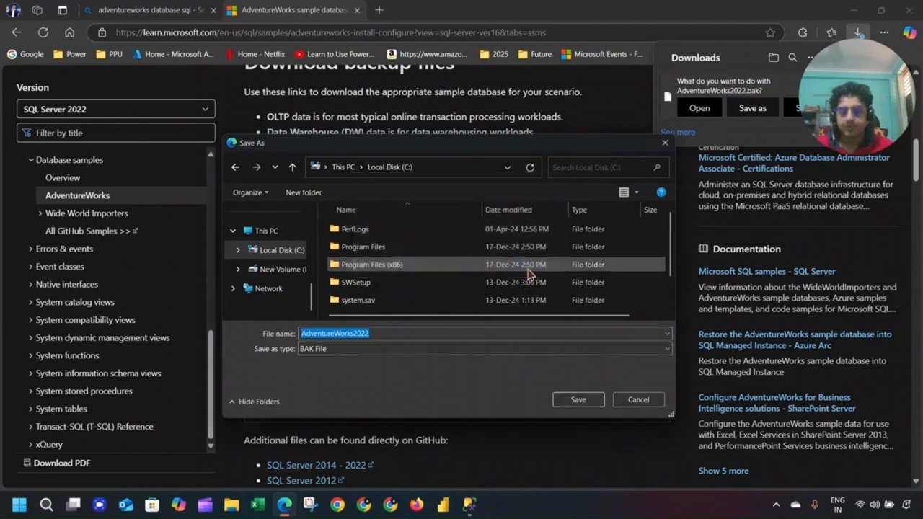
{"action": "left_click", "coordinate": [568, 398]}
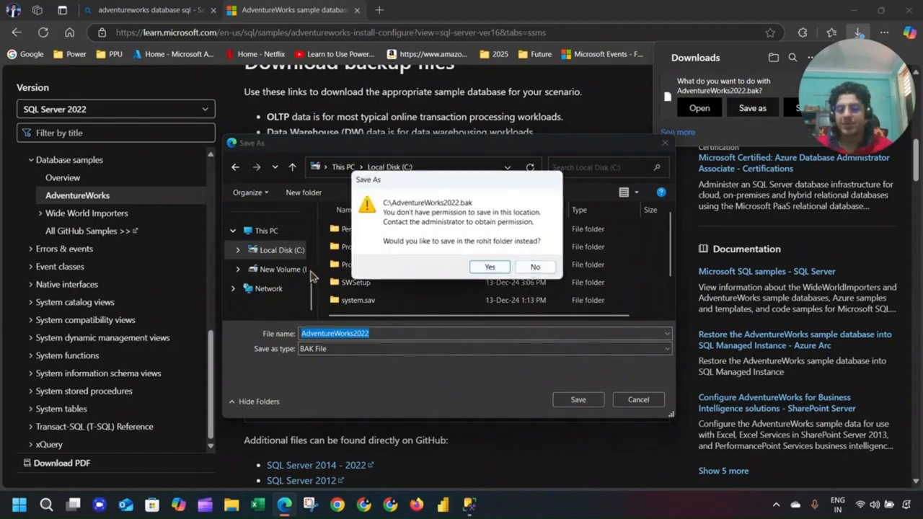
{"action": "left_click", "coordinate": [532, 268]}
{"action": "scroll", "coordinate": [299, 261], "scroll_direction": "up", "scroll_amount": 3}
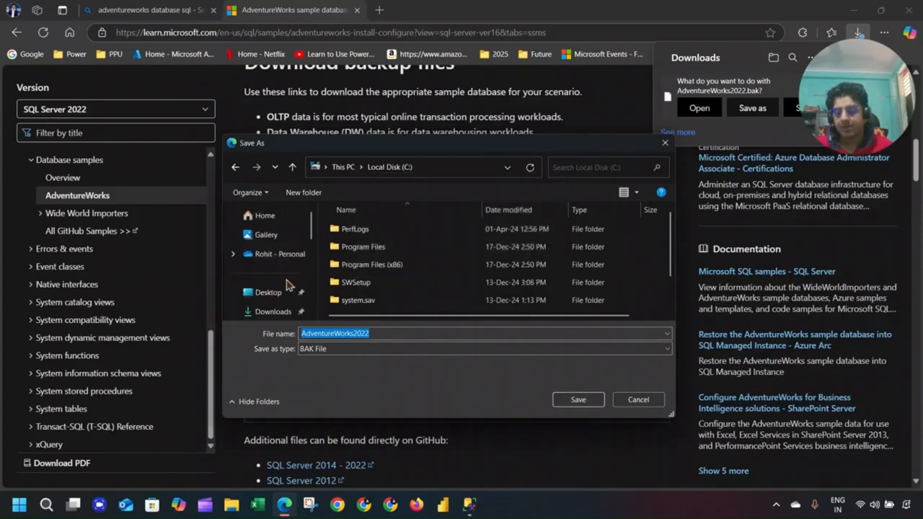
{"action": "left_click", "coordinate": [274, 311]}
{"action": "left_click", "coordinate": [578, 399]}
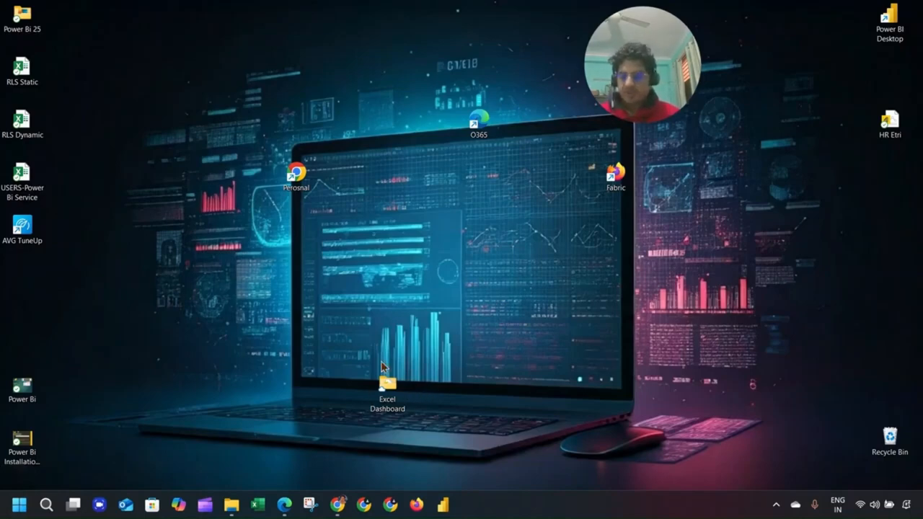
{"action": "left_click", "coordinate": [19, 505]}
{"action": "type", "text": "contr"}
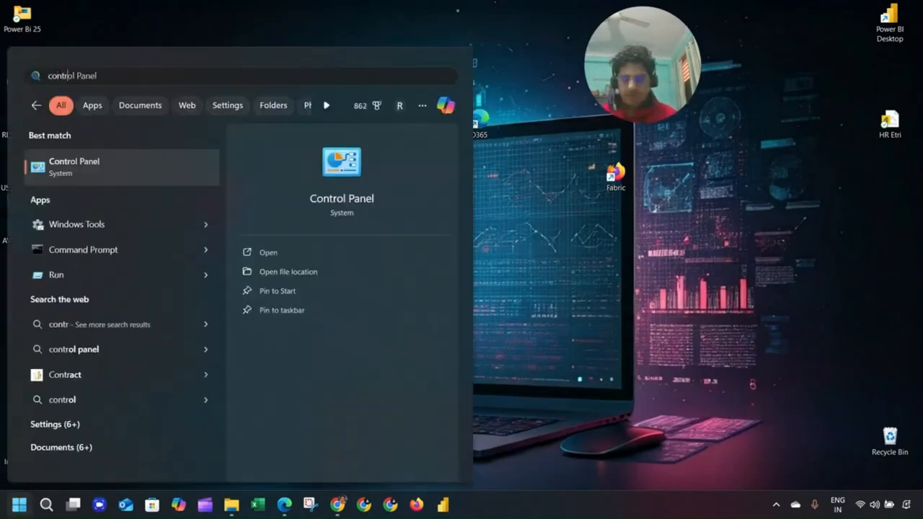
{"action": "key", "text": "Return"}
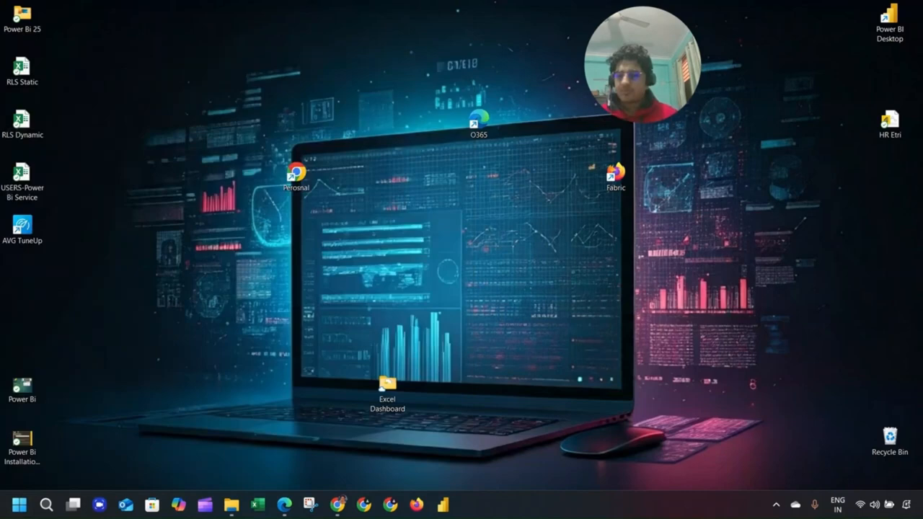
{"action": "left_click", "coordinate": [320, 246]}
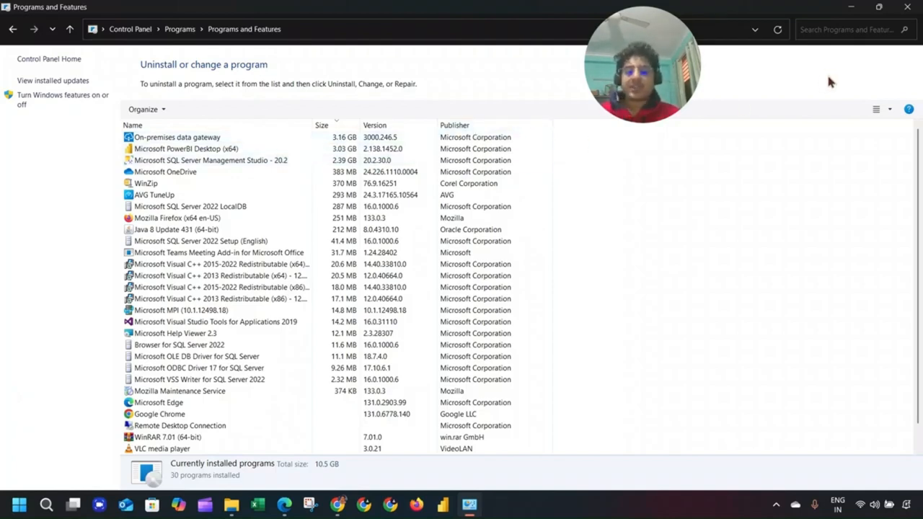
{"action": "left_click", "coordinate": [907, 9]}
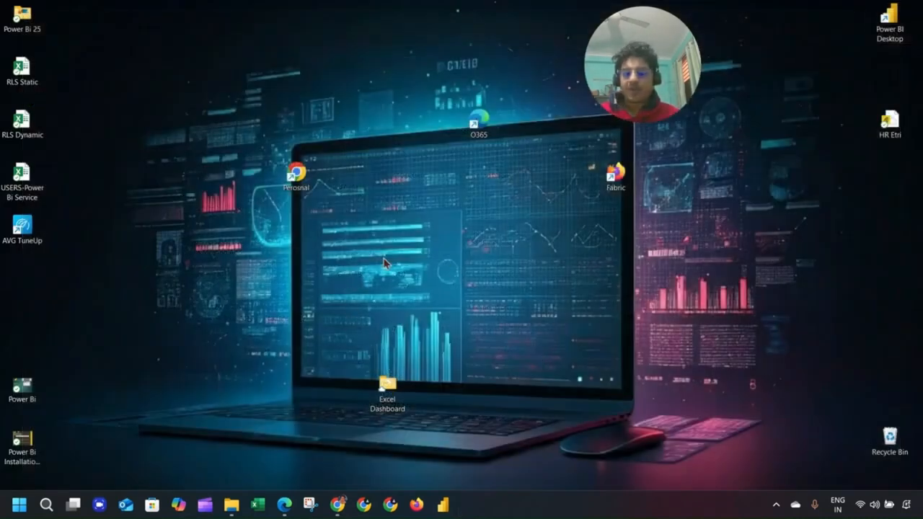
Launch SQL Server Management Studio 20 by searching 'ssm' in Start.
{"action": "left_click", "coordinate": [19, 503]}
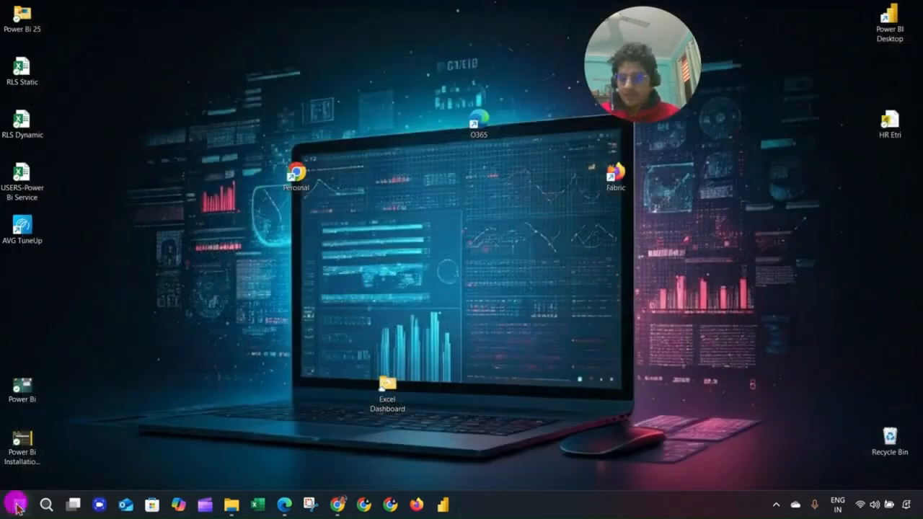
{"action": "type", "text": "ssm"}
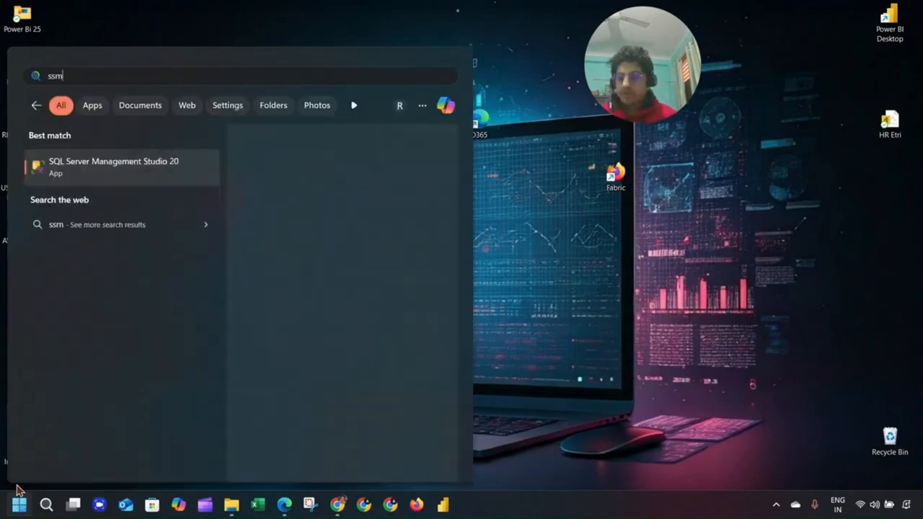
{"action": "left_click", "coordinate": [127, 184]}
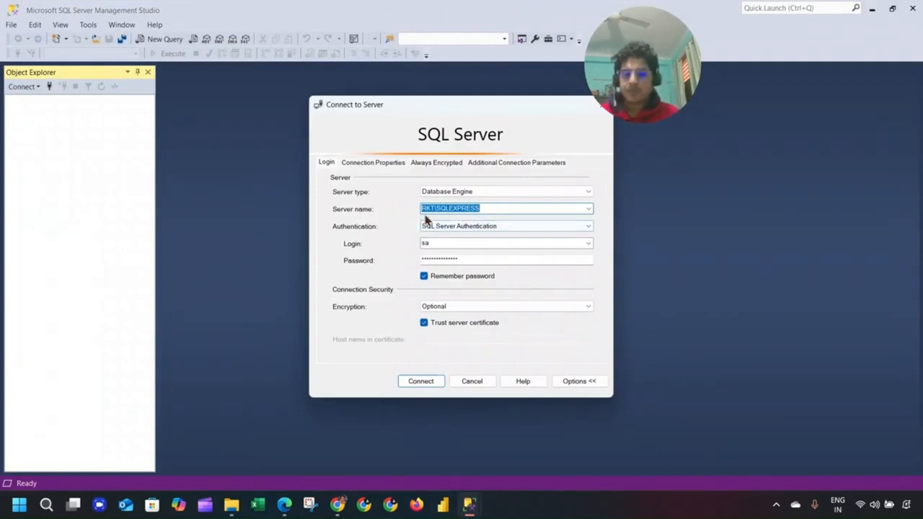
Connect to server RKT\RKT using SQL Server Authentication.
{"action": "left_click", "coordinate": [468, 227]}
{"action": "left_click", "coordinate": [470, 228]}
{"action": "scroll", "coordinate": [472, 231], "scroll_direction": "up", "scroll_amount": 1}
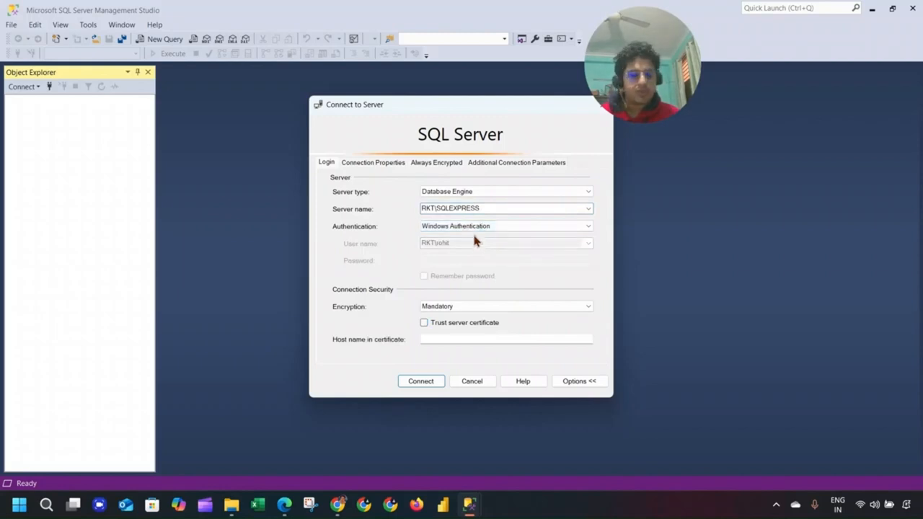
{"action": "left_click", "coordinate": [474, 228]}
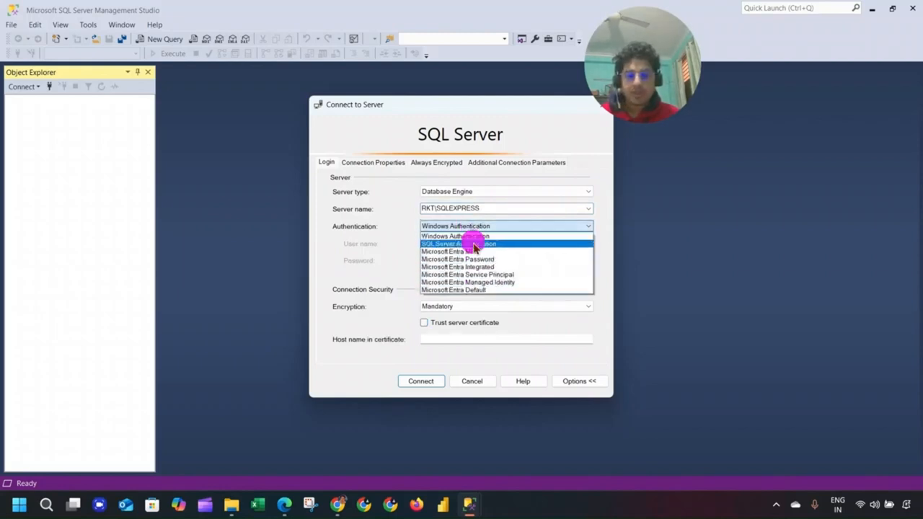
{"action": "left_click", "coordinate": [474, 242]}
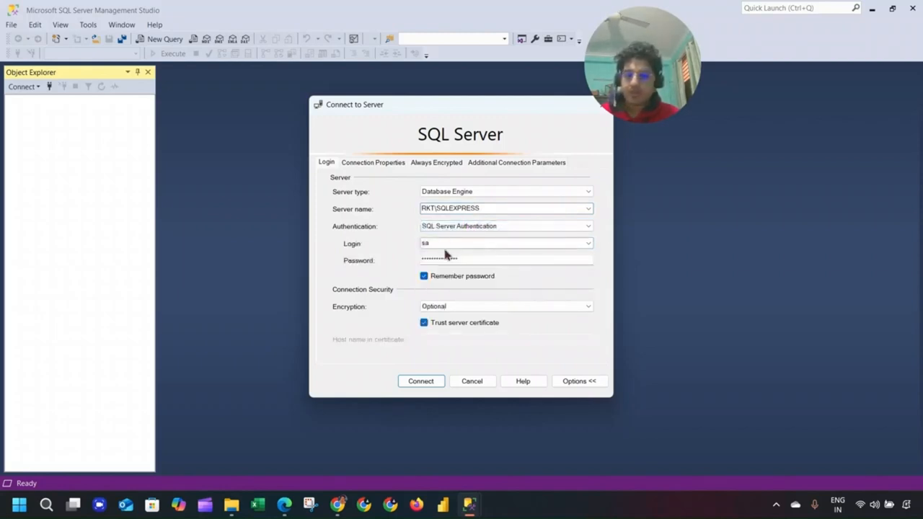
{"action": "left_click", "coordinate": [588, 209]}
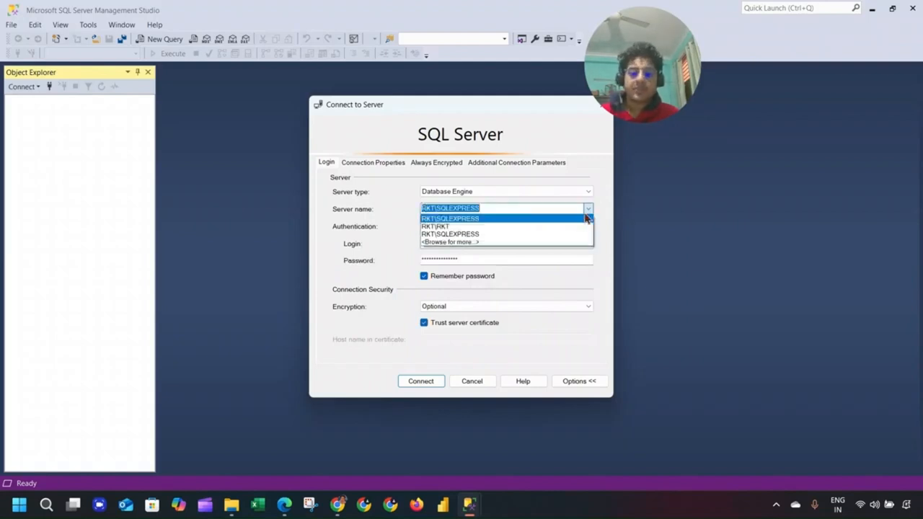
{"action": "left_click", "coordinate": [556, 226]}
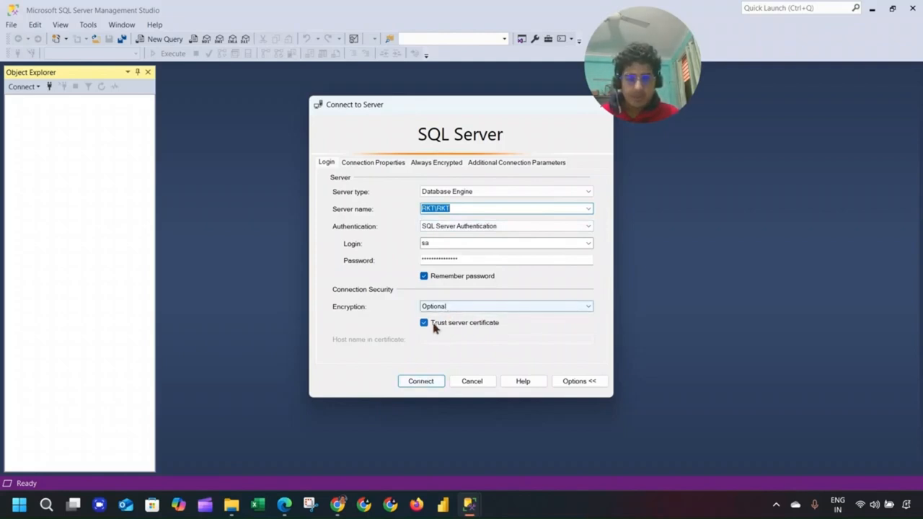
{"action": "left_click", "coordinate": [418, 382]}
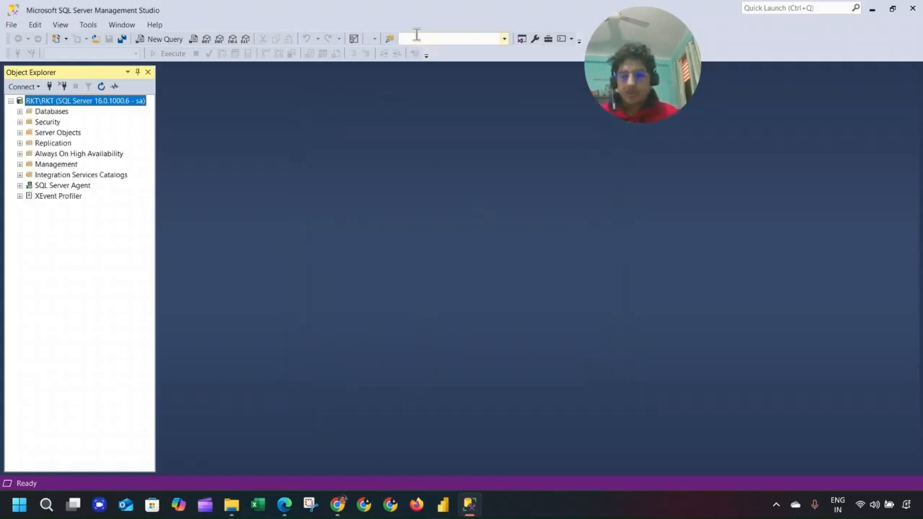
{"action": "key", "text": "alt+Tab"}
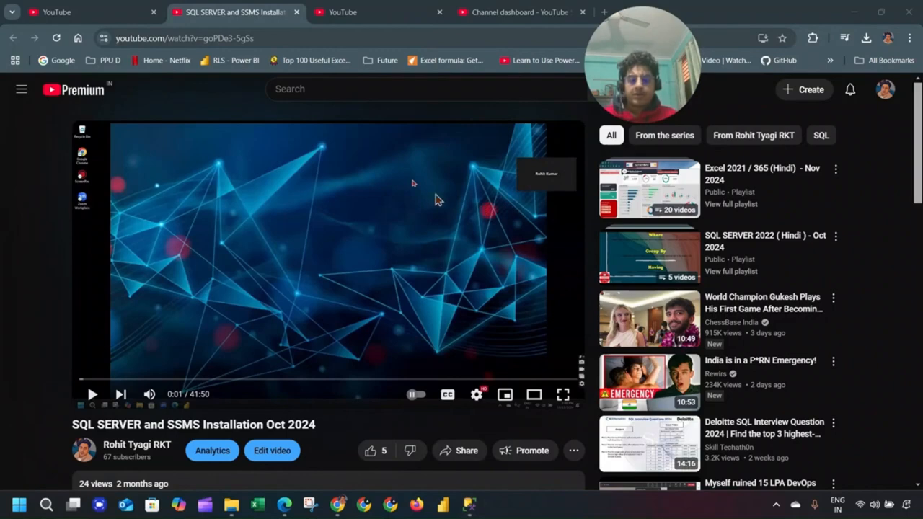
Put the SQL Server installation video in theater view, then return to SSMS.
{"action": "left_click", "coordinate": [534, 394]}
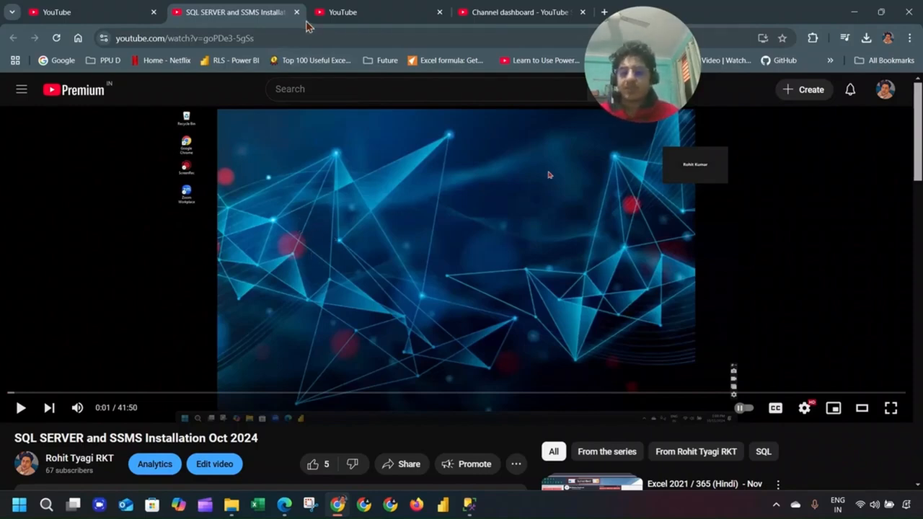
{"action": "left_click", "coordinate": [468, 506]}
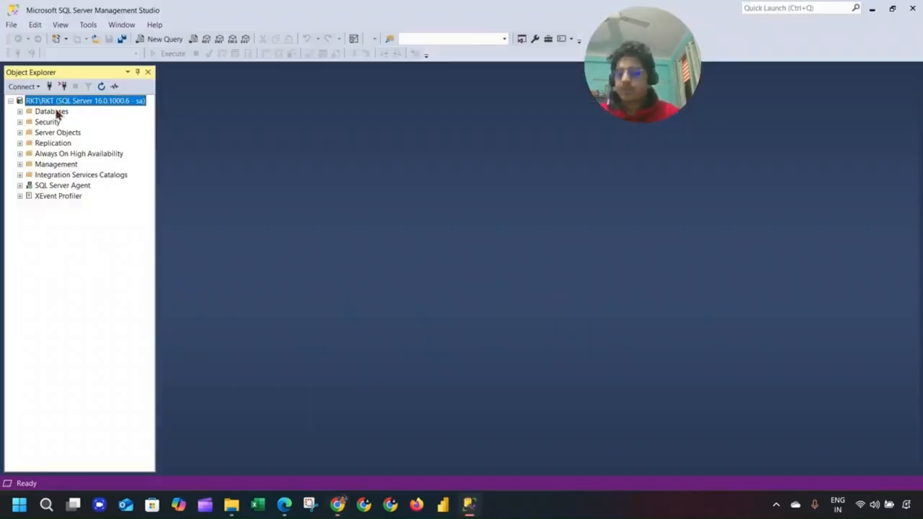
Copy AdventureWorks2022.bak from Downloads to the root of C:, replacing the existing copy, then close Explorer.
{"action": "mouse_move", "coordinate": [231, 505]}
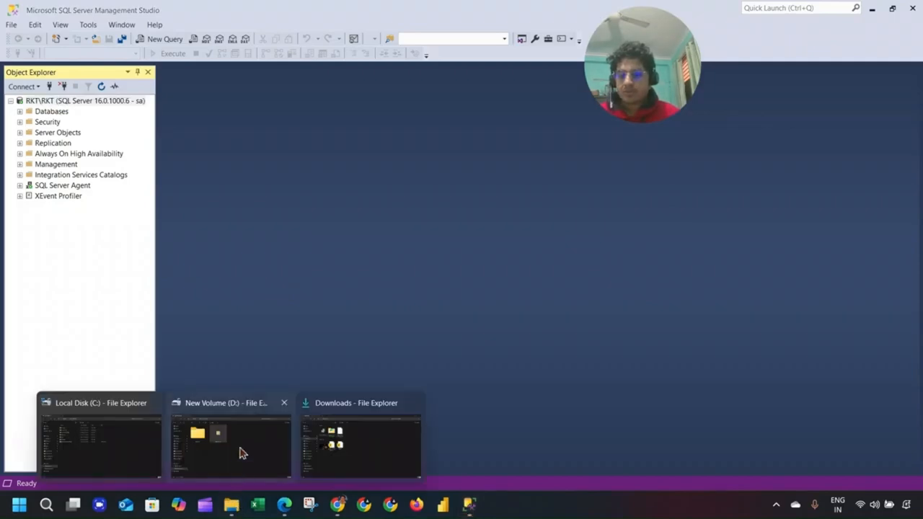
{"action": "mouse_move", "coordinate": [282, 453]}
{"action": "left_click", "coordinate": [112, 436]}
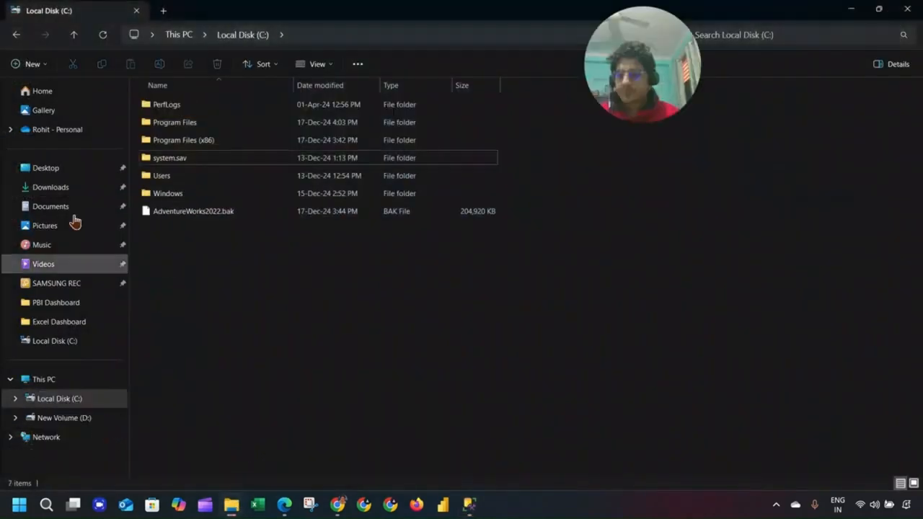
{"action": "left_click", "coordinate": [58, 186]}
{"action": "left_click", "coordinate": [177, 130]}
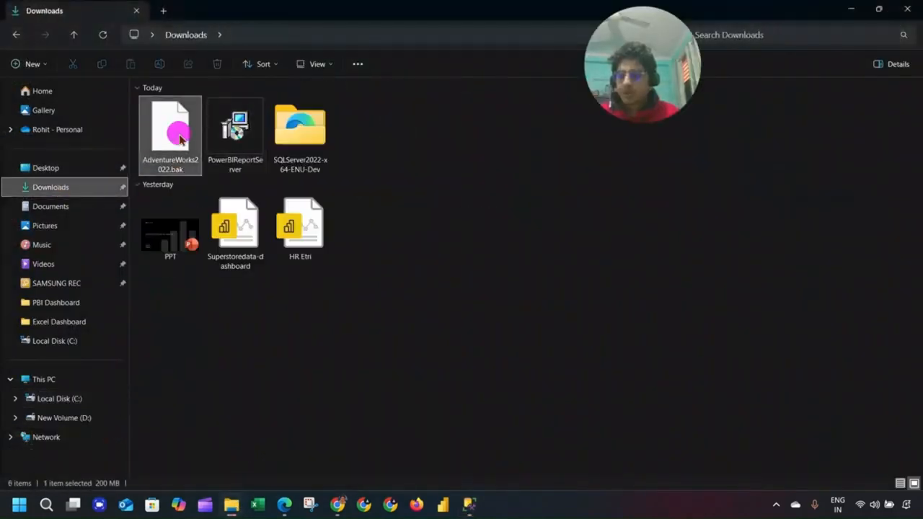
{"action": "left_click", "coordinate": [81, 401]}
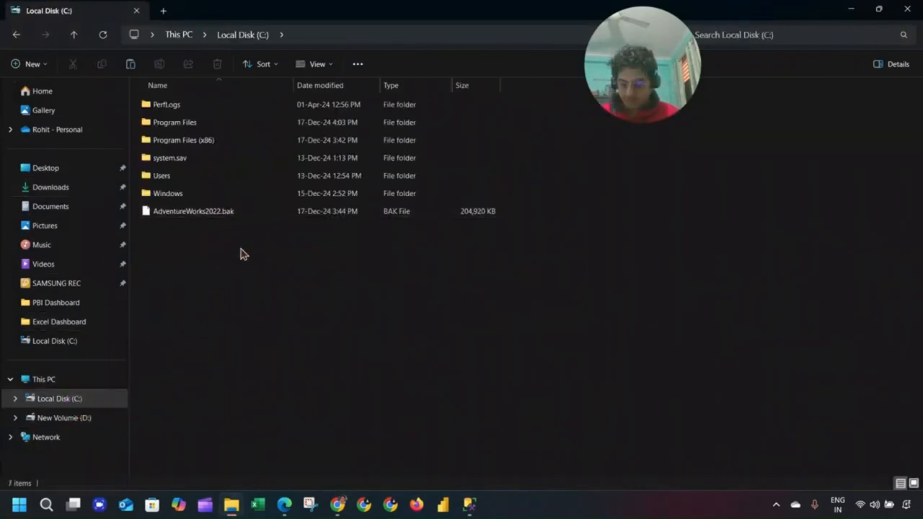
{"action": "key", "text": "ctrl+v"}
{"action": "left_click", "coordinate": [375, 204]}
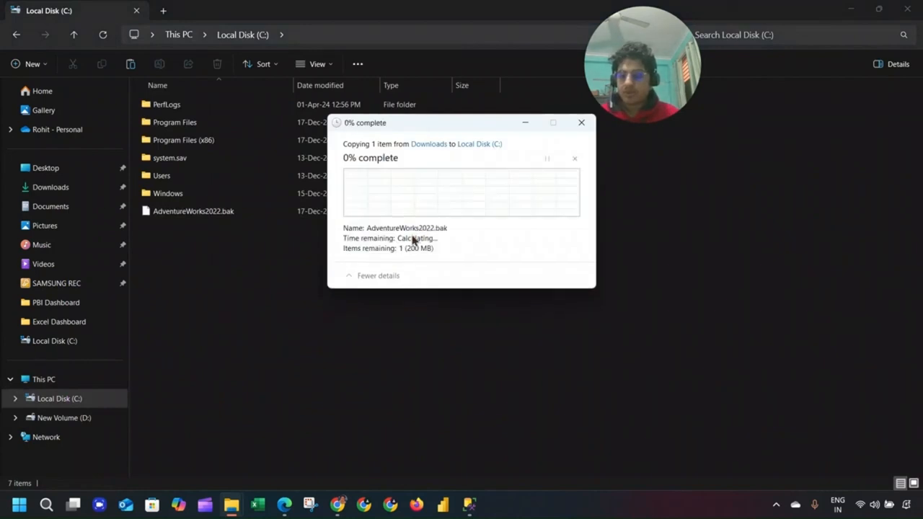
{"action": "left_click", "coordinate": [425, 197]}
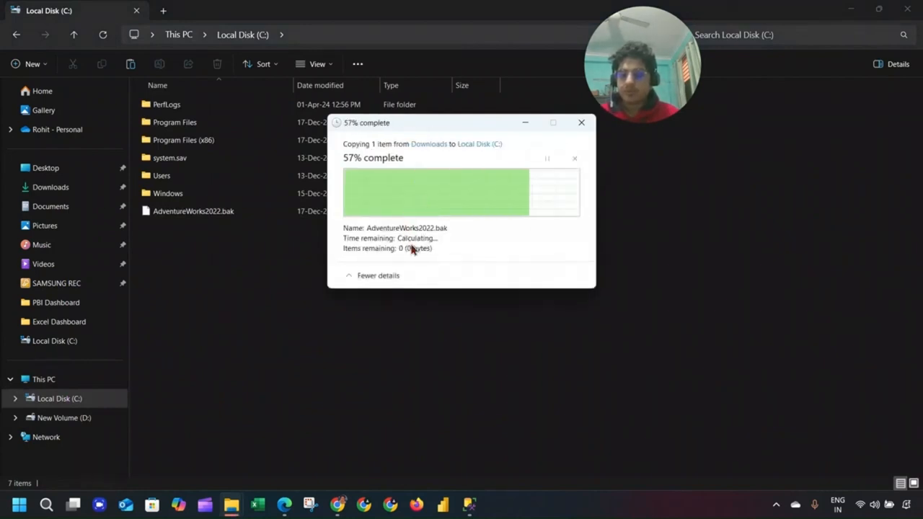
{"action": "left_click", "coordinate": [902, 14]}
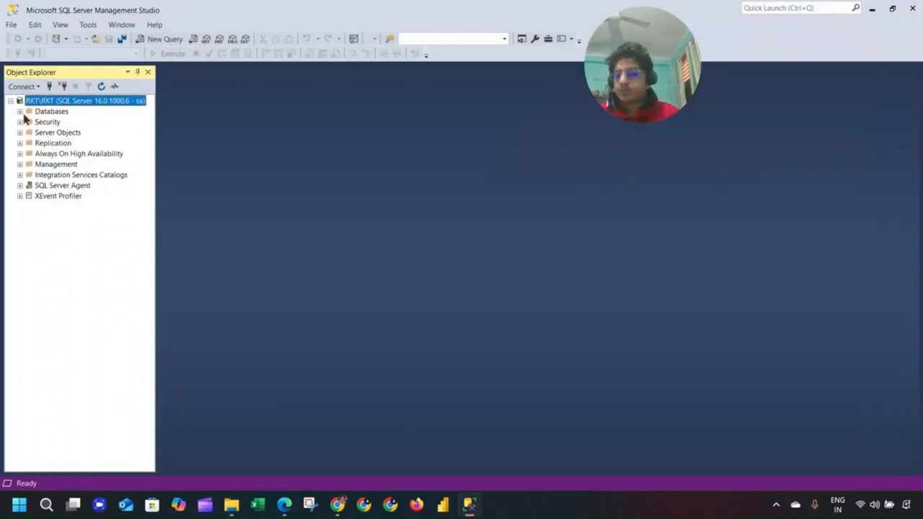
Delete AdventureWorks2022 with Close existing connections ticked, then select the Databases node.
{"action": "left_click", "coordinate": [20, 111]}
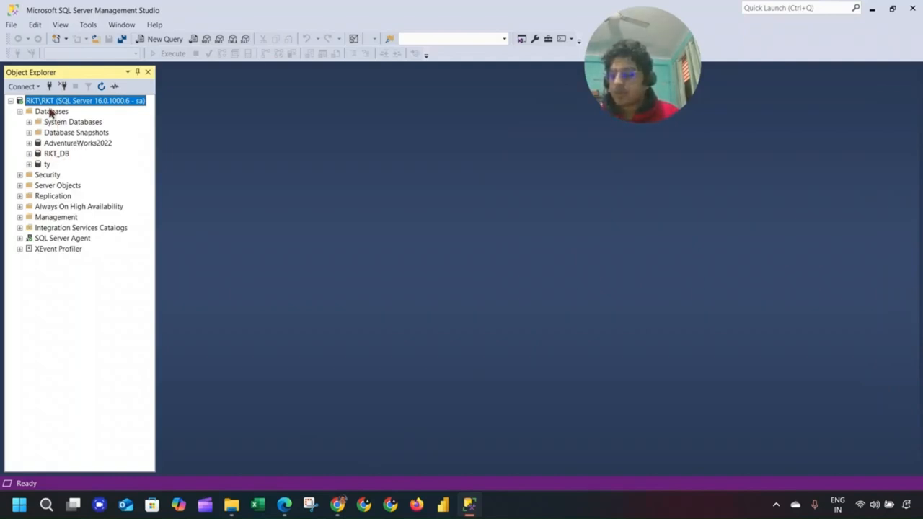
{"action": "right_click", "coordinate": [52, 116]}
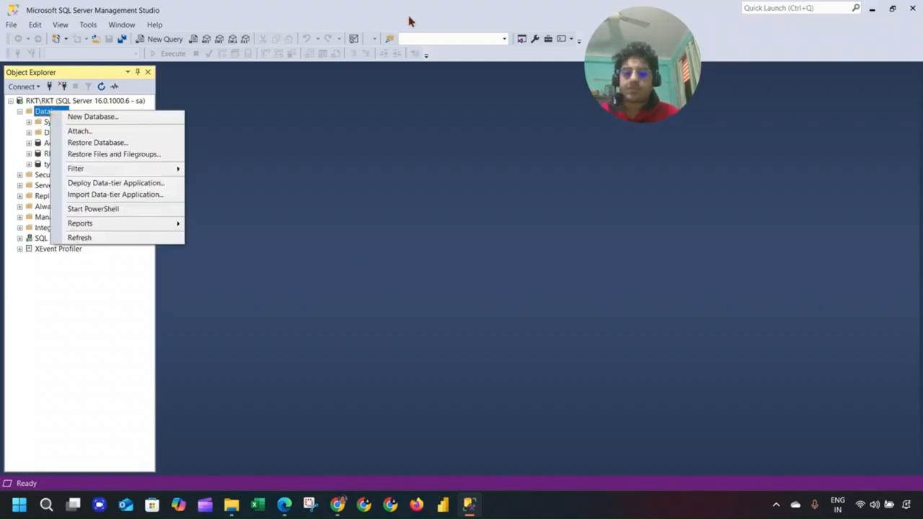
{"action": "left_click", "coordinate": [408, 21]}
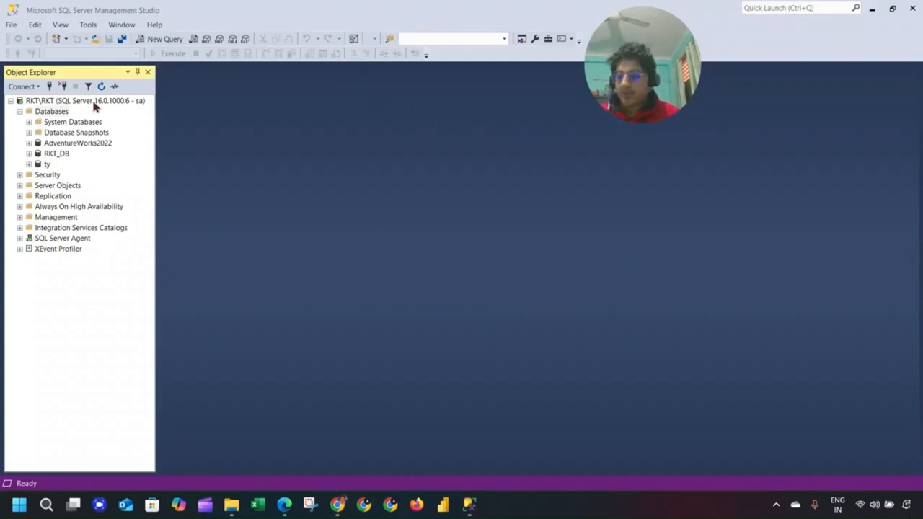
{"action": "right_click", "coordinate": [89, 144]}
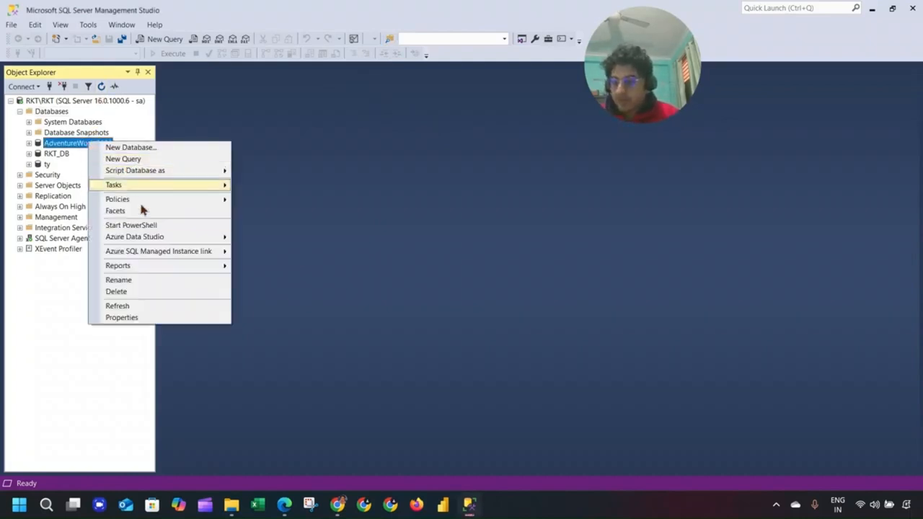
{"action": "left_click", "coordinate": [137, 291]}
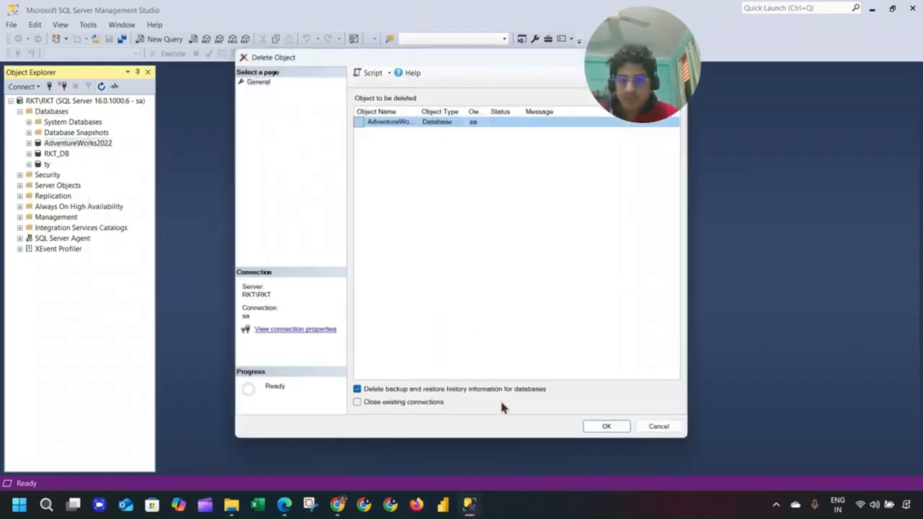
{"action": "left_click", "coordinate": [428, 401]}
{"action": "left_click", "coordinate": [591, 426]}
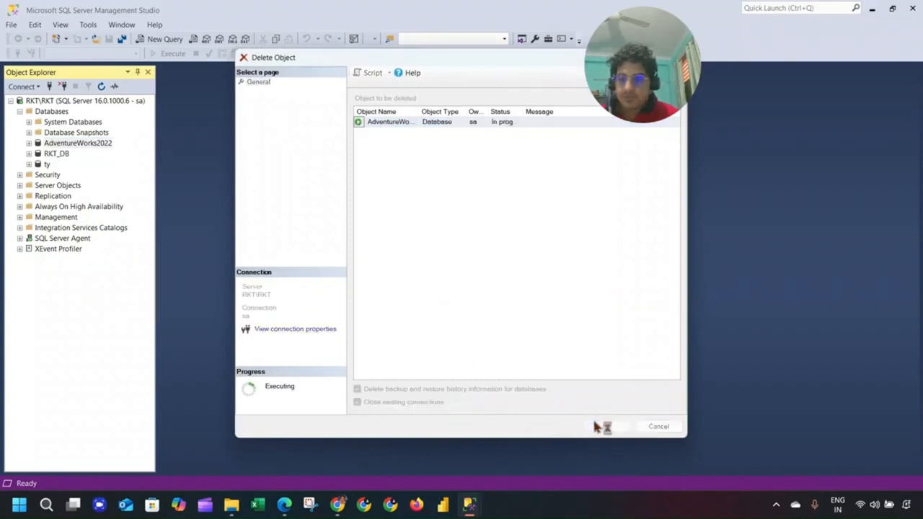
{"action": "left_click", "coordinate": [51, 112]}
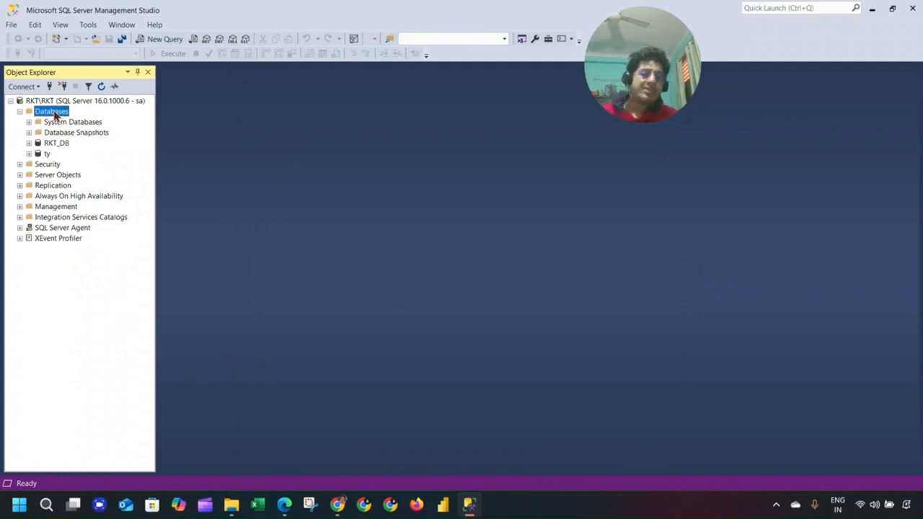
Start a database restore from a device and choose C:\AdventureWorks2022.bak as the backup file.
{"action": "right_click", "coordinate": [63, 112]}
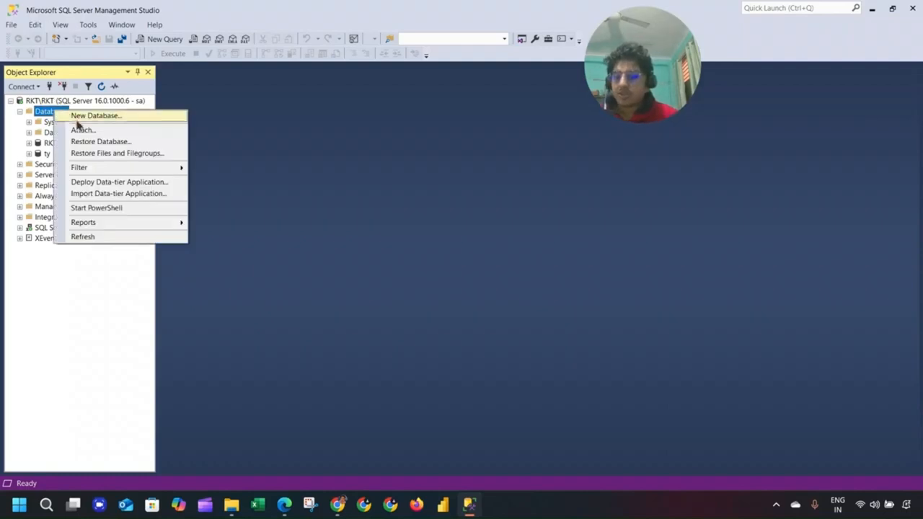
{"action": "left_click", "coordinate": [122, 143]}
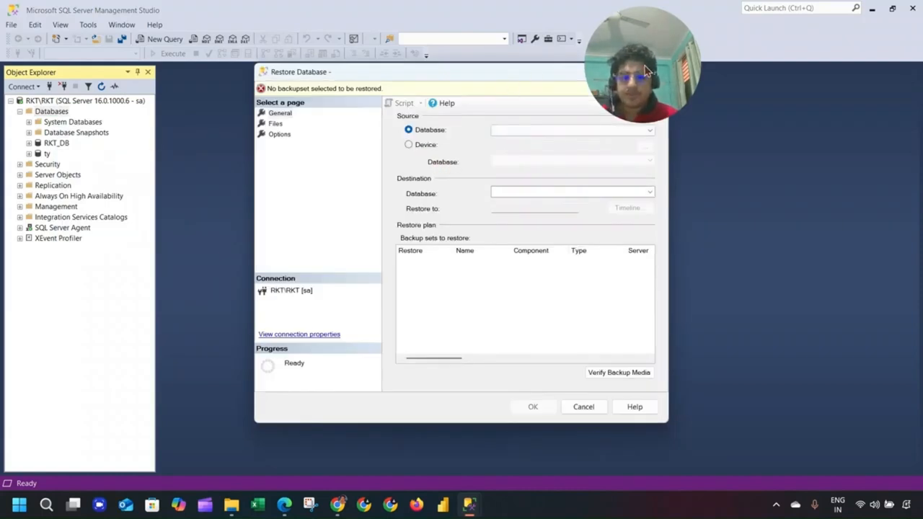
{"action": "left_click", "coordinate": [409, 144]}
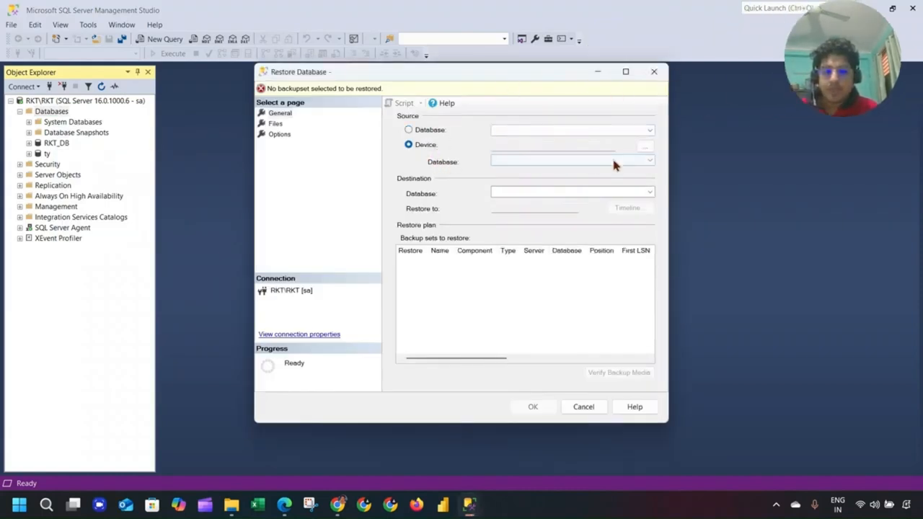
{"action": "left_click", "coordinate": [650, 154]}
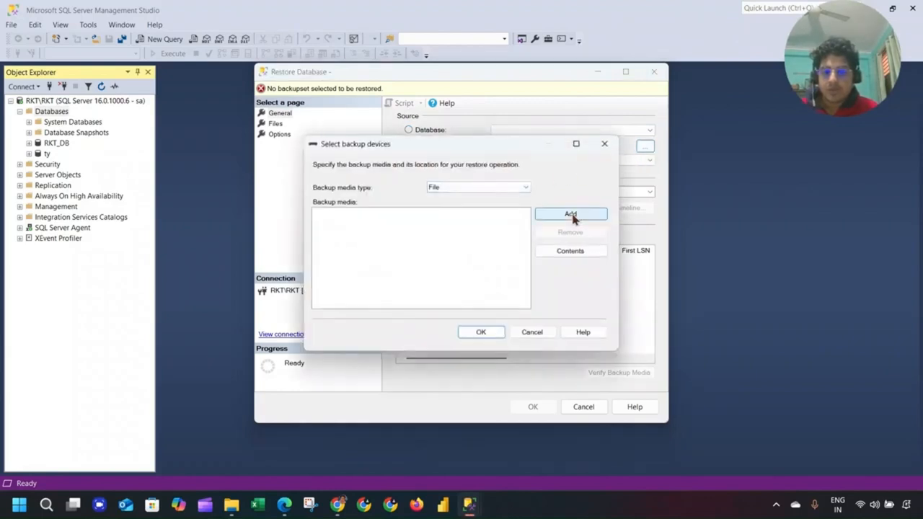
{"action": "left_click", "coordinate": [570, 215]}
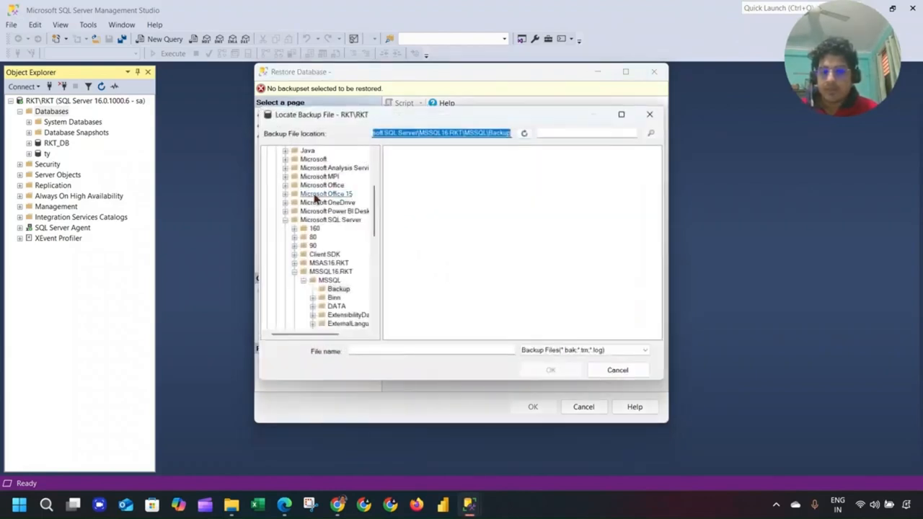
{"action": "scroll", "coordinate": [314, 229], "scroll_direction": "up", "scroll_amount": 3}
{"action": "scroll", "coordinate": [308, 185], "scroll_direction": "up", "scroll_amount": 1}
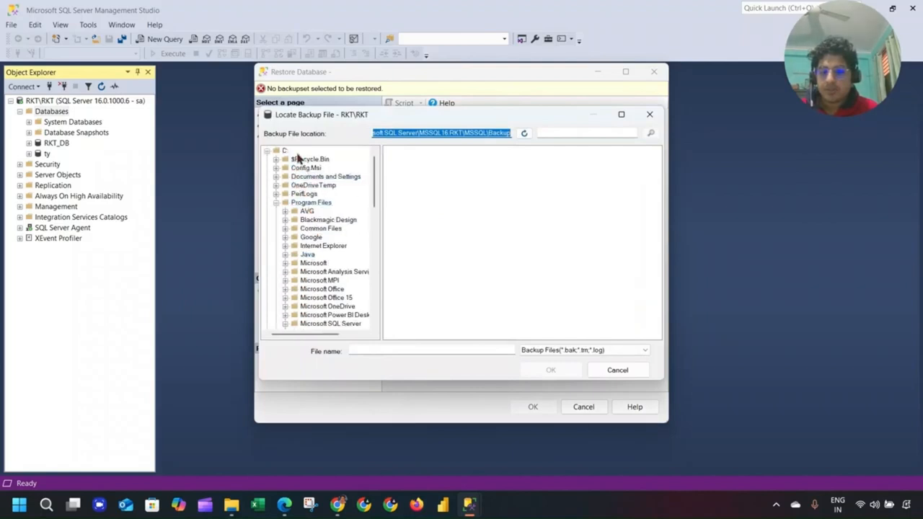
{"action": "left_click", "coordinate": [284, 150]}
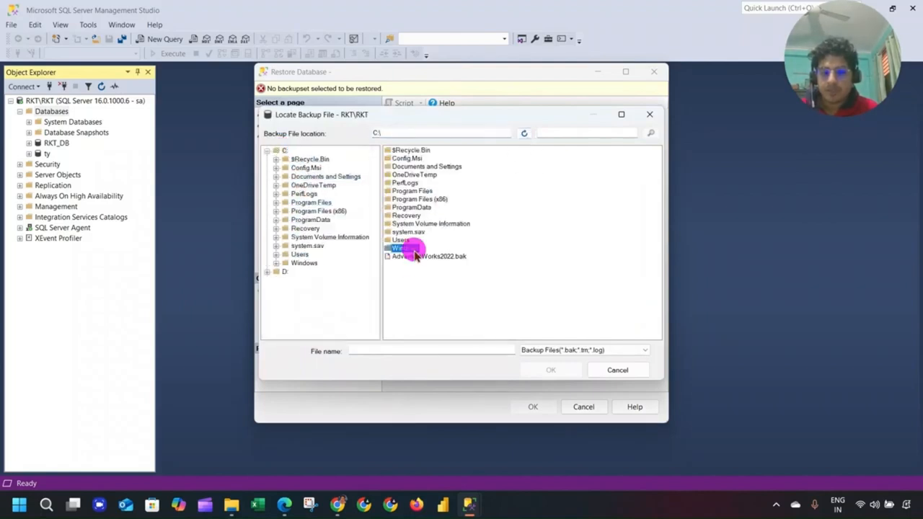
{"action": "left_click", "coordinate": [434, 258]}
{"action": "left_click", "coordinate": [551, 370]}
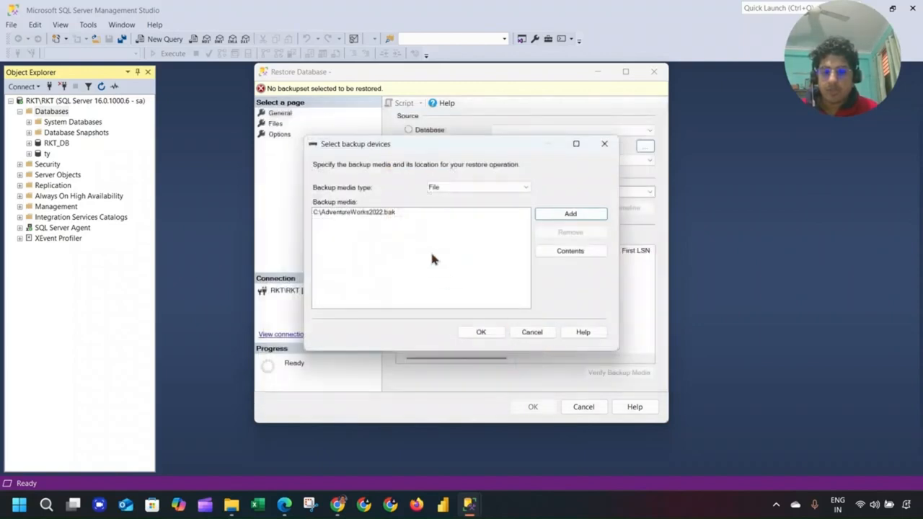
Restore AdventureWorks2022 from the backup and expand it under Databases.
{"action": "left_click", "coordinate": [494, 338]}
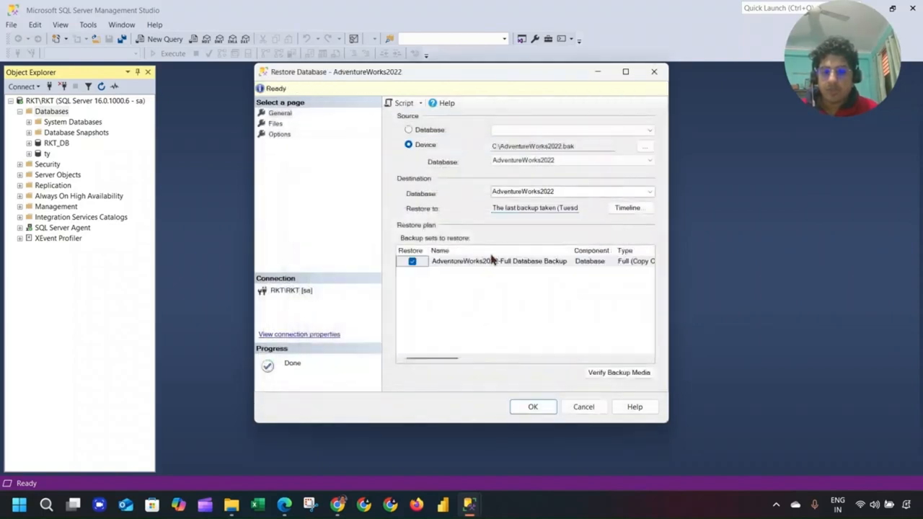
{"action": "left_click", "coordinate": [532, 407]}
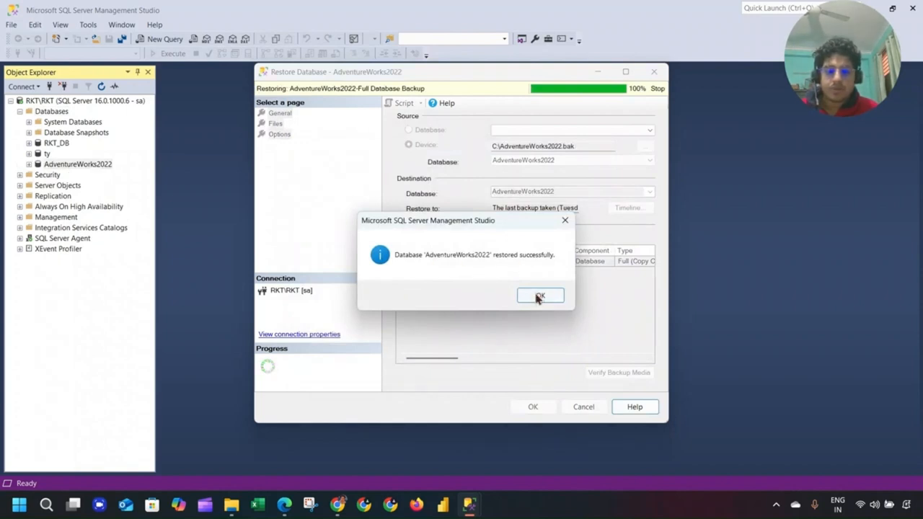
{"action": "left_click", "coordinate": [539, 296]}
{"action": "left_click", "coordinate": [29, 164]}
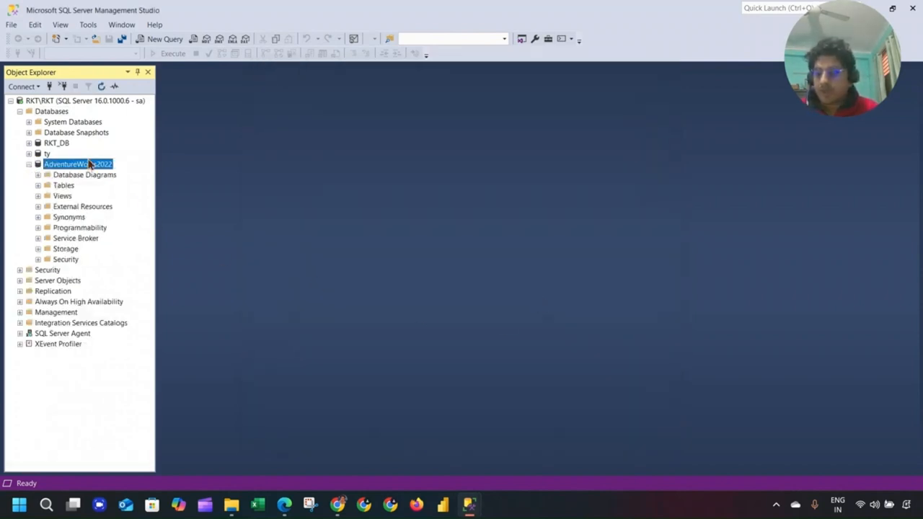
Select the top 1000 rows of HumanResources.Shift, showing the Day, Evening and Night shifts.
{"action": "left_click", "coordinate": [38, 185]}
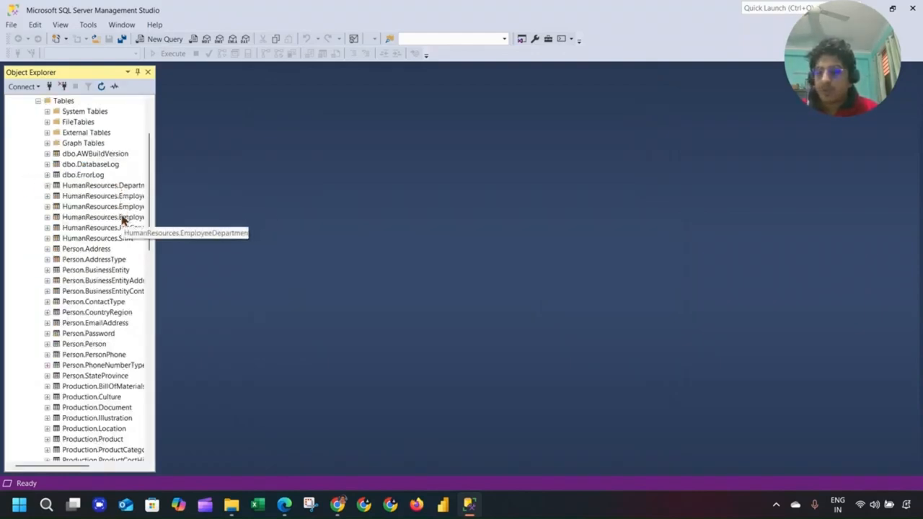
{"action": "right_click", "coordinate": [94, 240]}
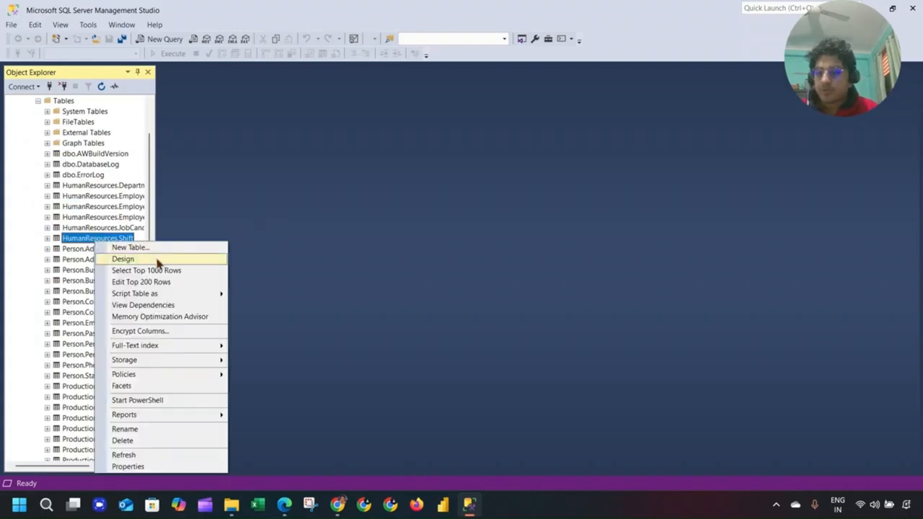
{"action": "left_click", "coordinate": [151, 271]}
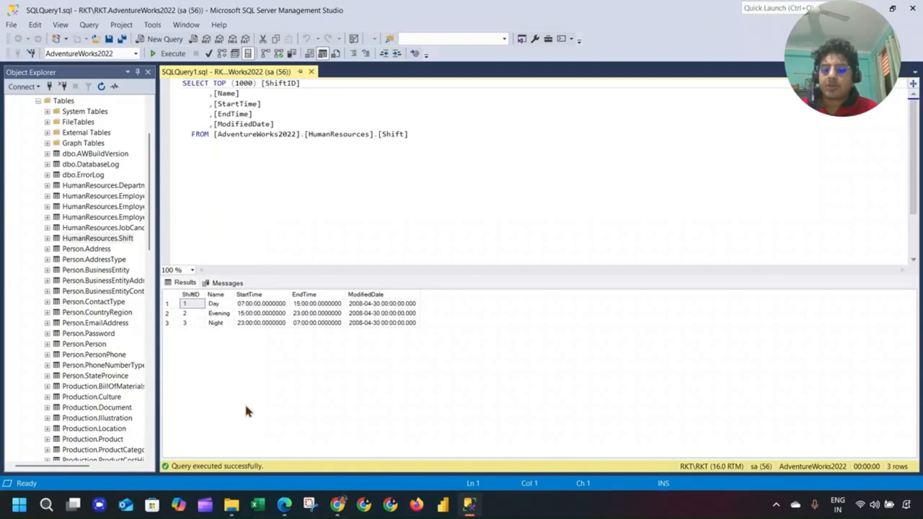
{"action": "scroll", "coordinate": [58, 261], "scroll_direction": "up", "scroll_amount": 3}
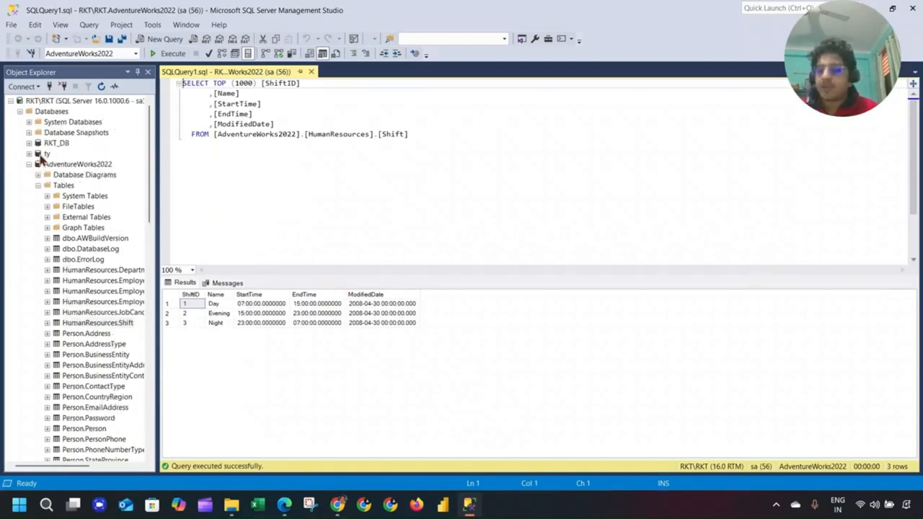
Delete the ty and RKT_DB databases with existing connections closed, then collapse AdventureWorks2022.
{"action": "right_click", "coordinate": [45, 154]}
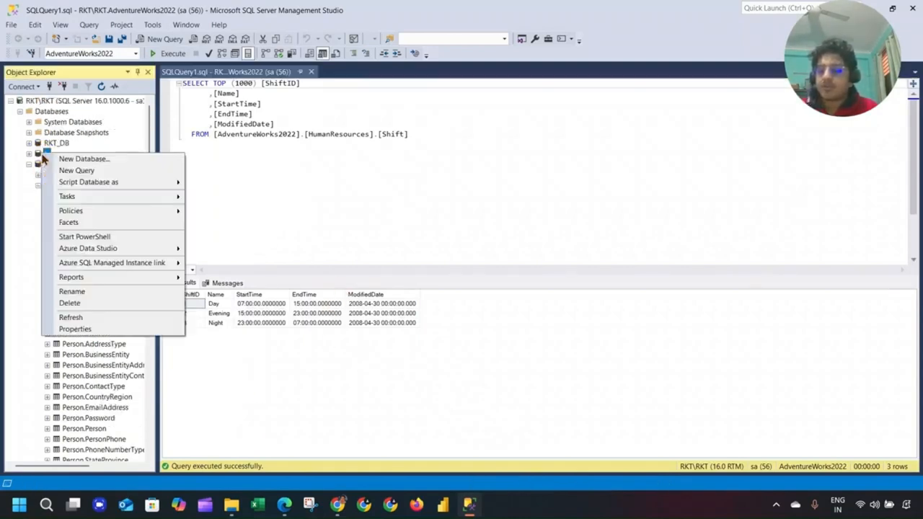
{"action": "left_click", "coordinate": [91, 303]}
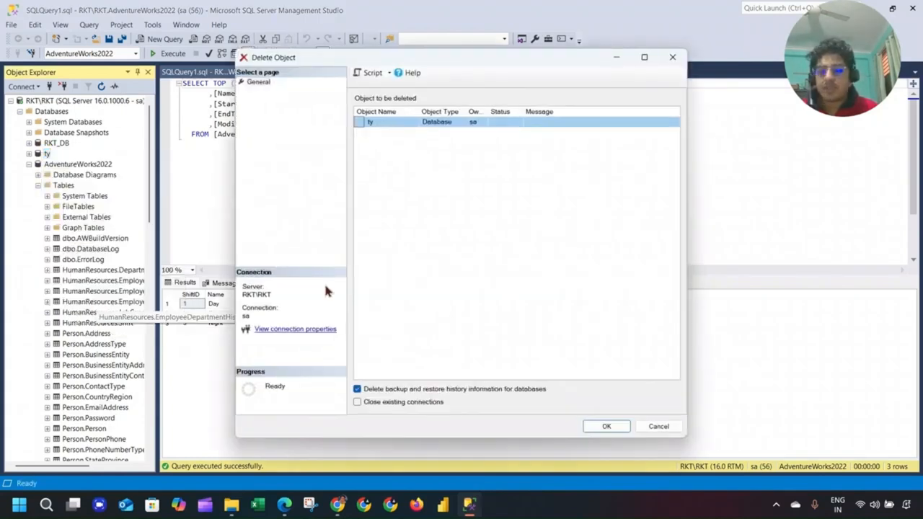
{"action": "left_click", "coordinate": [416, 402]}
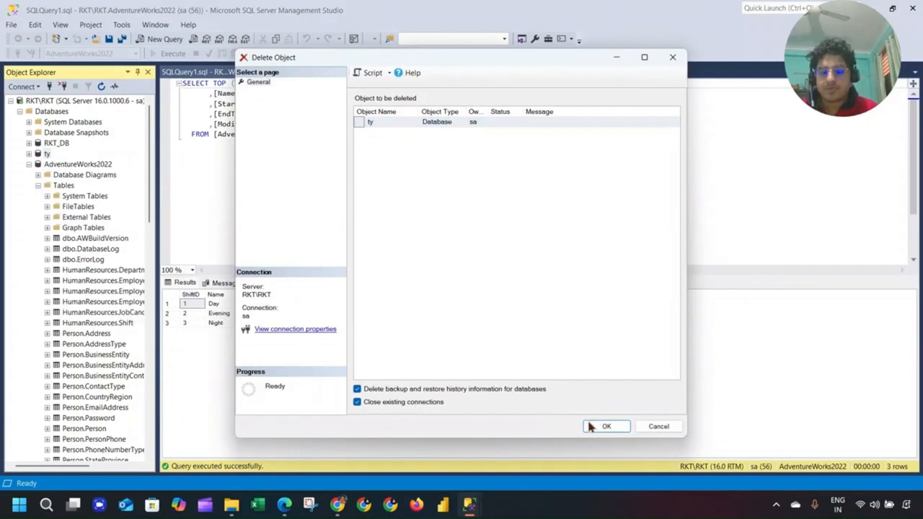
{"action": "left_click", "coordinate": [604, 426]}
{"action": "right_click", "coordinate": [61, 143]}
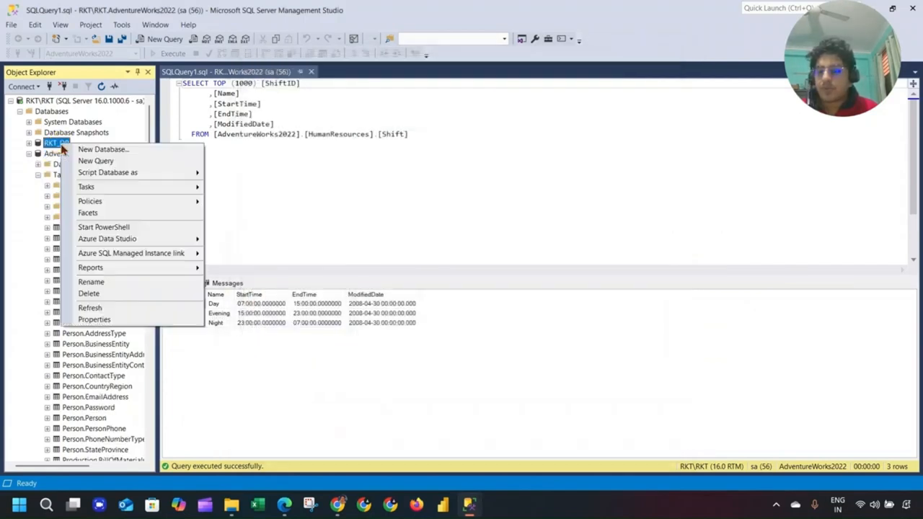
{"action": "left_click", "coordinate": [101, 294]}
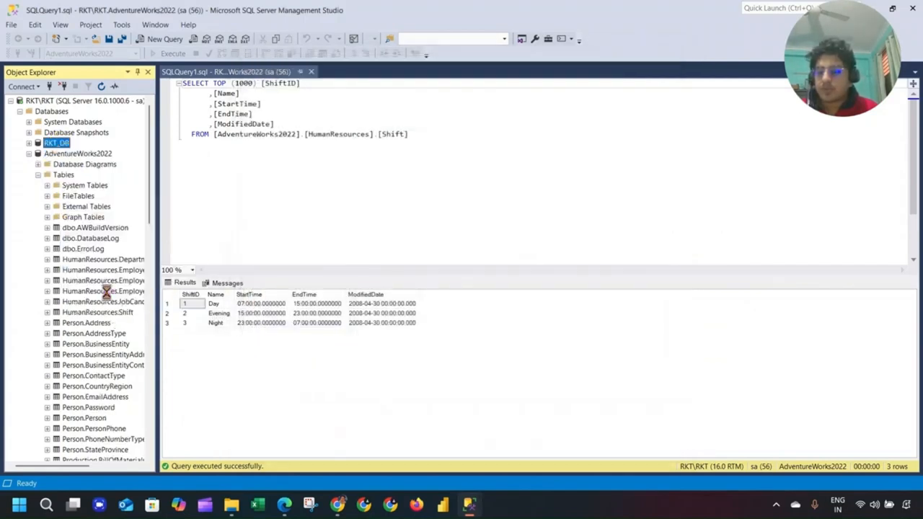
{"action": "left_click", "coordinate": [366, 402]}
{"action": "left_click", "coordinate": [606, 426]}
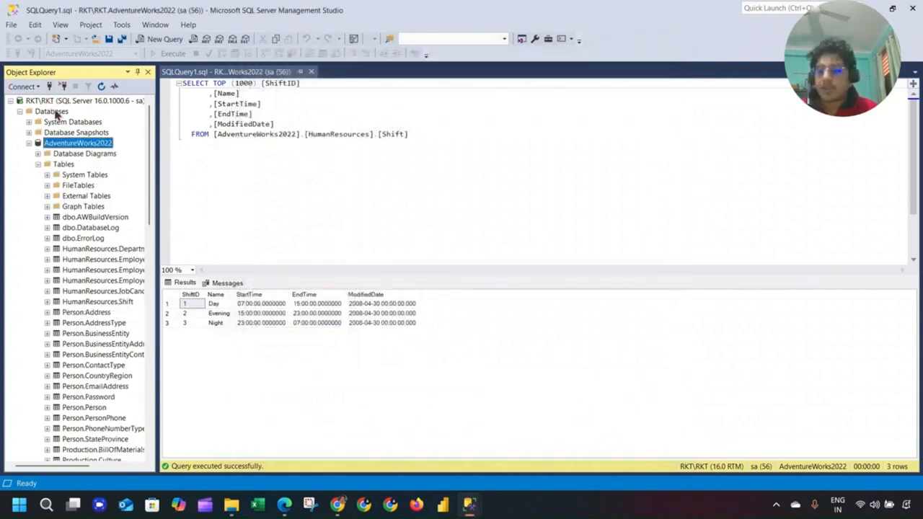
{"action": "left_click", "coordinate": [30, 143]}
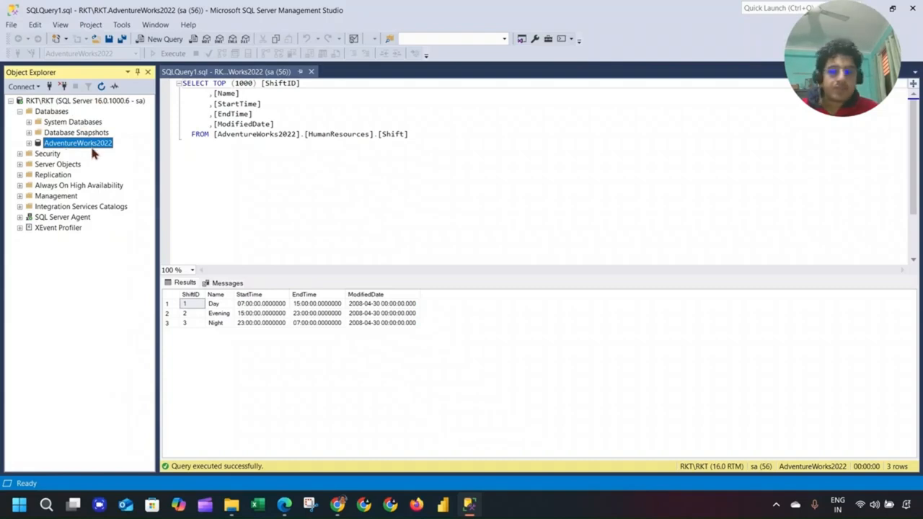
Write the statement 'create database RKT_DB' in a new query editor.
{"action": "left_click", "coordinate": [160, 39]}
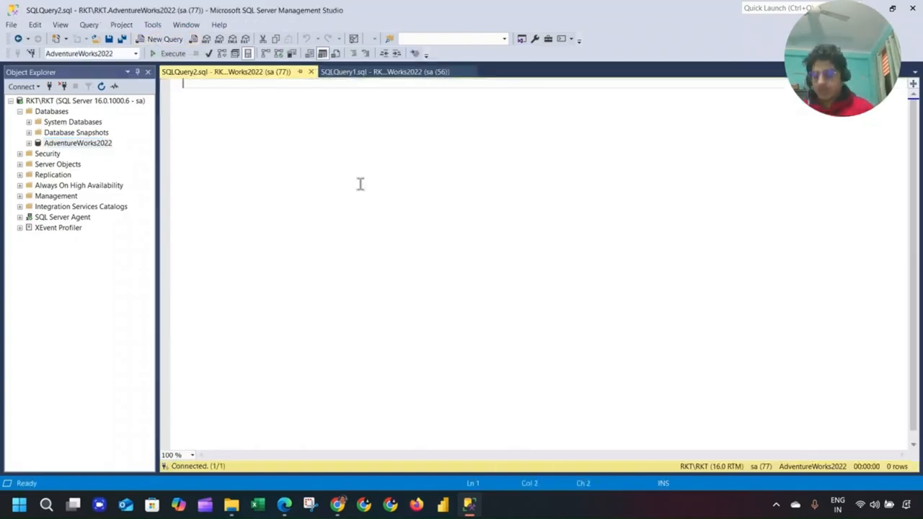
{"action": "type", "text": "craete database"}
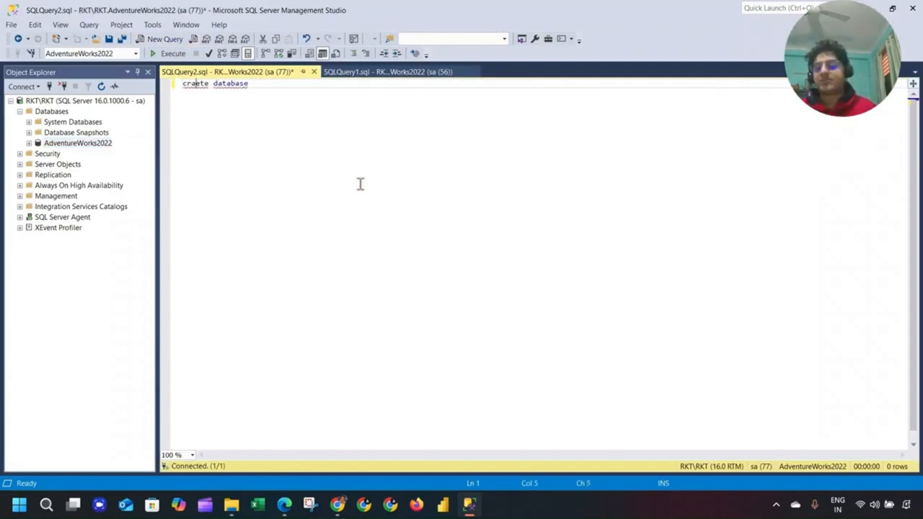
{"action": "key", "text": "BackSpace"}
{"action": "type", "text": "ea"}
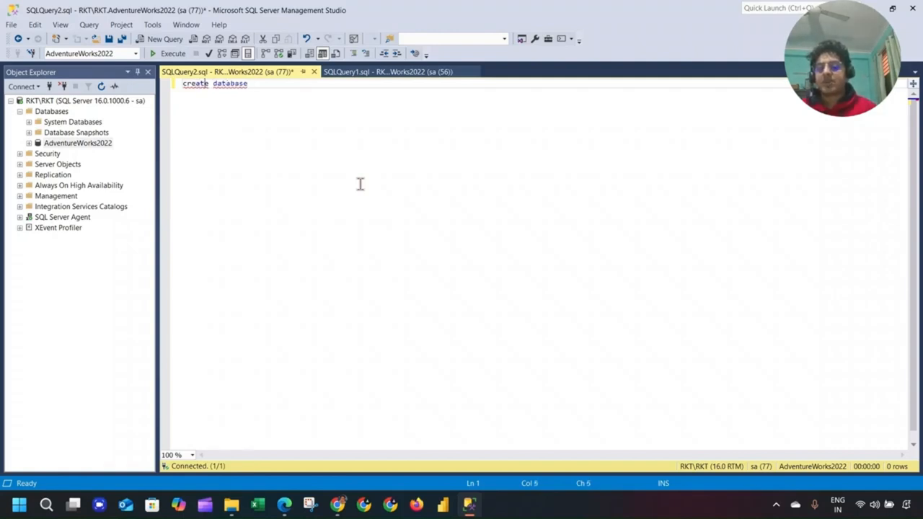
{"action": "key", "text": "End"}
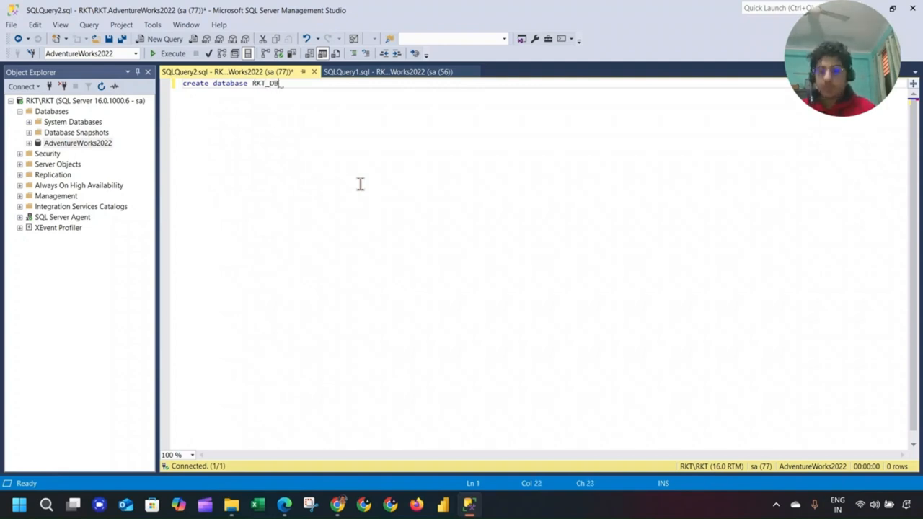
{"action": "key", "text": "Return"}
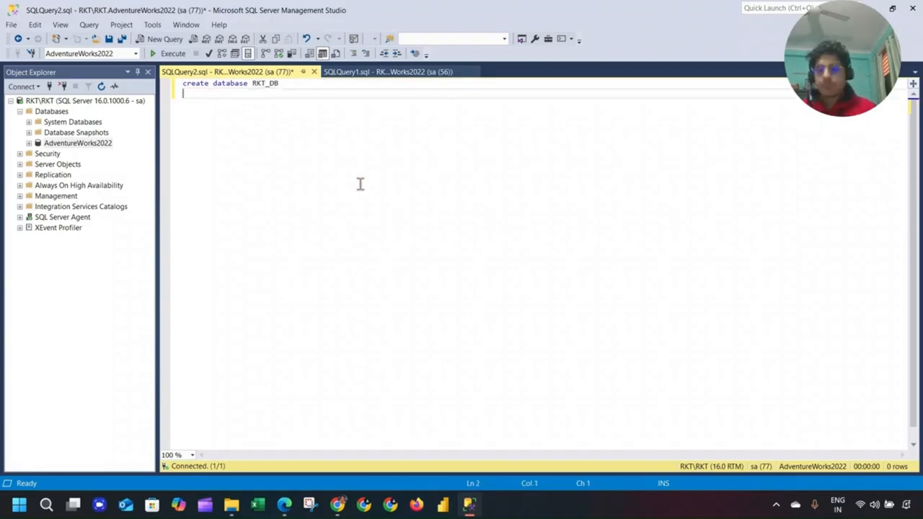
Execute the create database RKT_DB query so it completes successfully.
{"action": "left_click", "coordinate": [155, 39]}
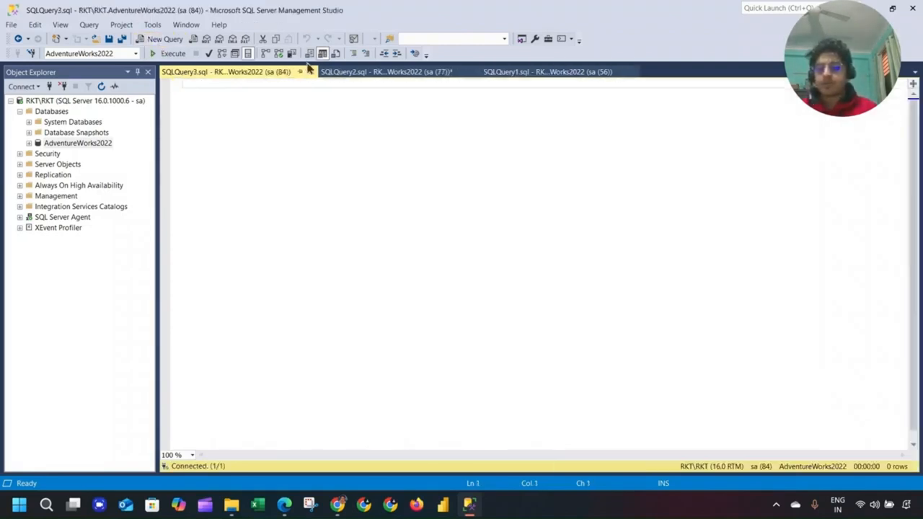
{"action": "left_click", "coordinate": [336, 72]}
{"action": "left_click", "coordinate": [172, 53]}
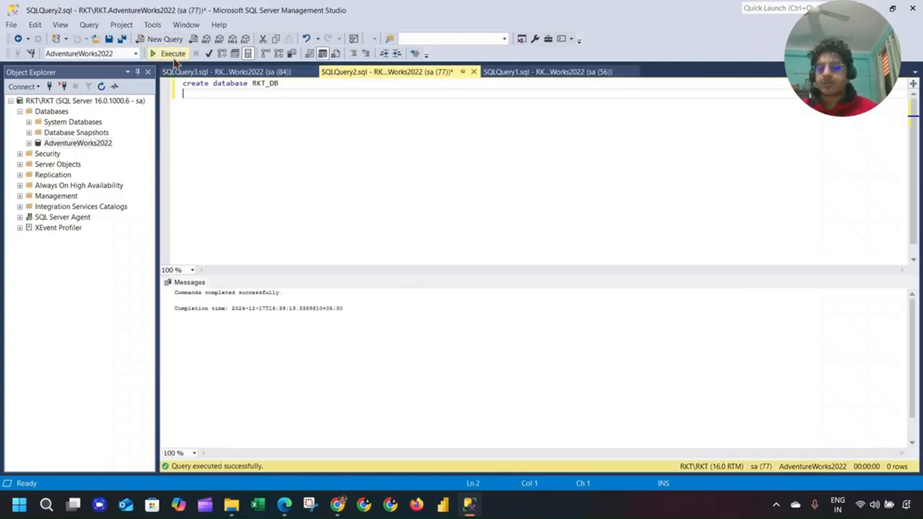
{"action": "left_click", "coordinate": [103, 144]}
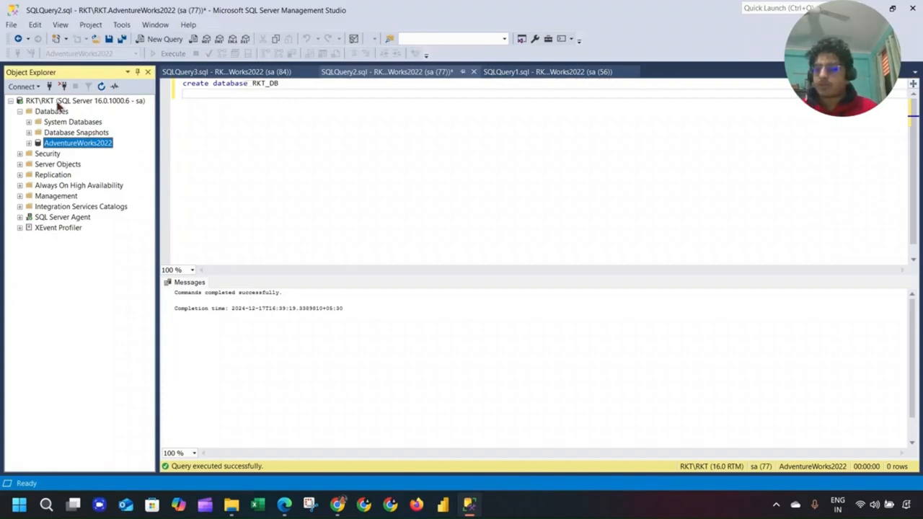
{"action": "left_click", "coordinate": [62, 101]}
{"action": "left_click", "coordinate": [196, 113]}
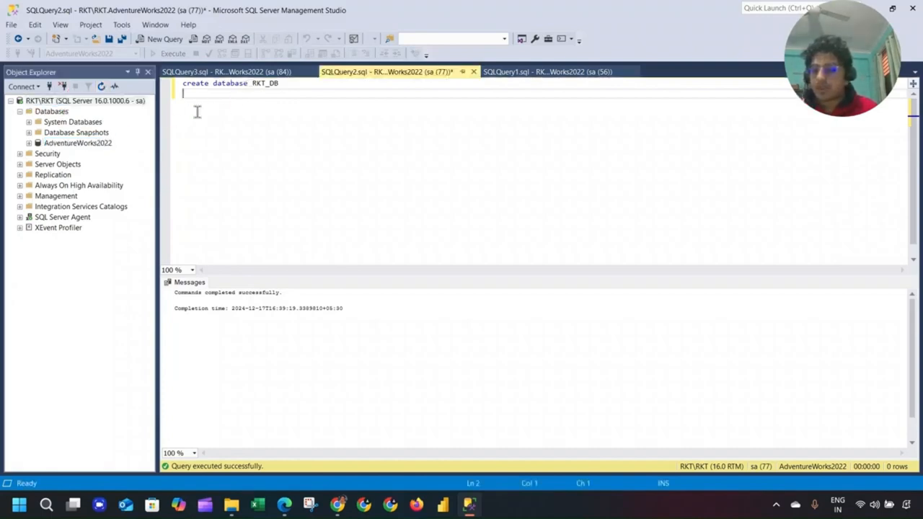
Refresh the Databases list to reveal RKT_DB, then return to the YouTube video in Chrome.
{"action": "right_click", "coordinate": [59, 111]}
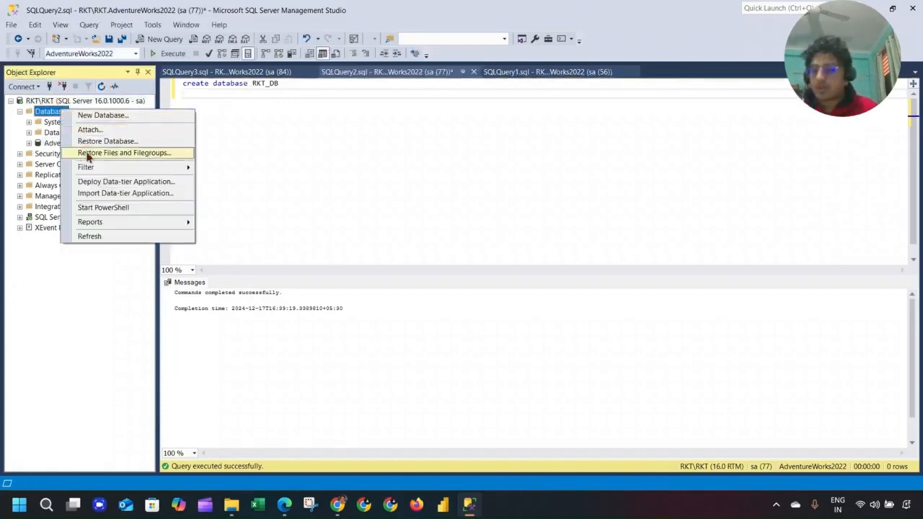
{"action": "left_click", "coordinate": [90, 236]}
{"action": "left_click", "coordinate": [57, 154]}
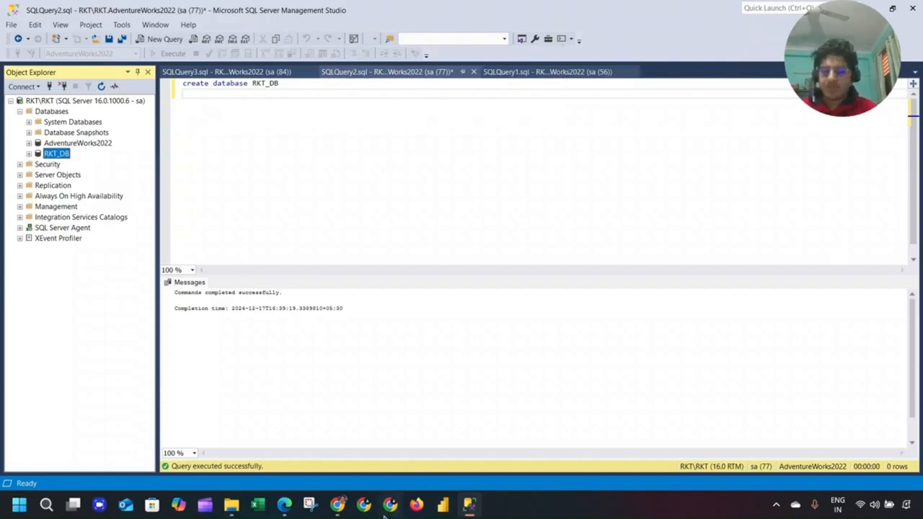
{"action": "left_click", "coordinate": [339, 506]}
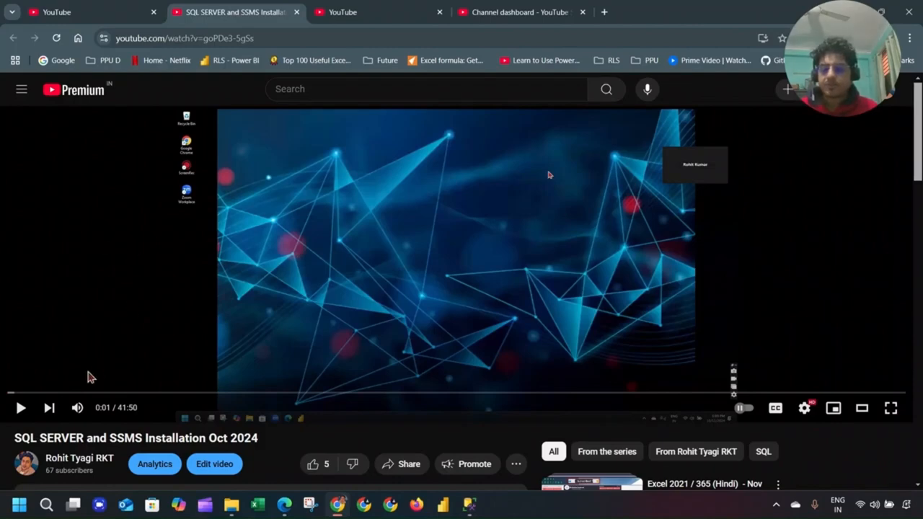
Seek the SQL Server installation video forward to 40:31 of 41:50.
{"action": "left_click", "coordinate": [251, 393]}
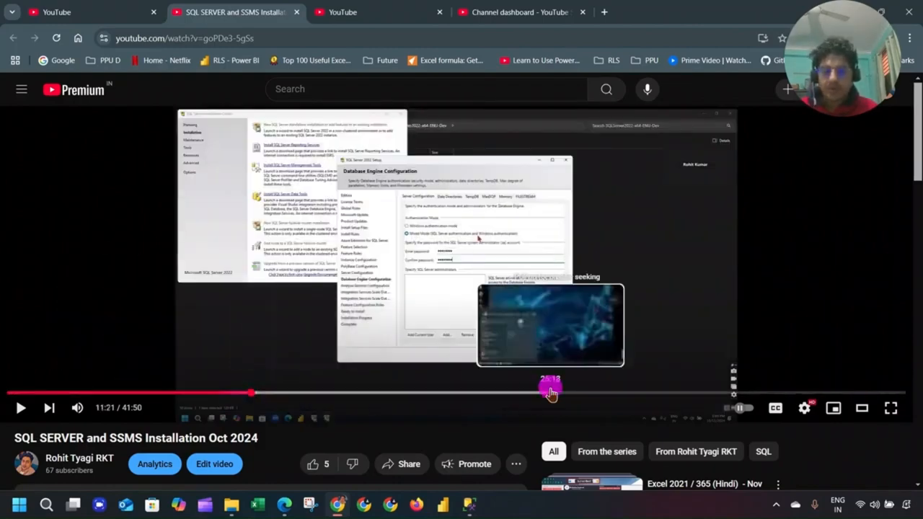
{"action": "left_click", "coordinate": [553, 393]}
{"action": "left_click", "coordinate": [682, 393]}
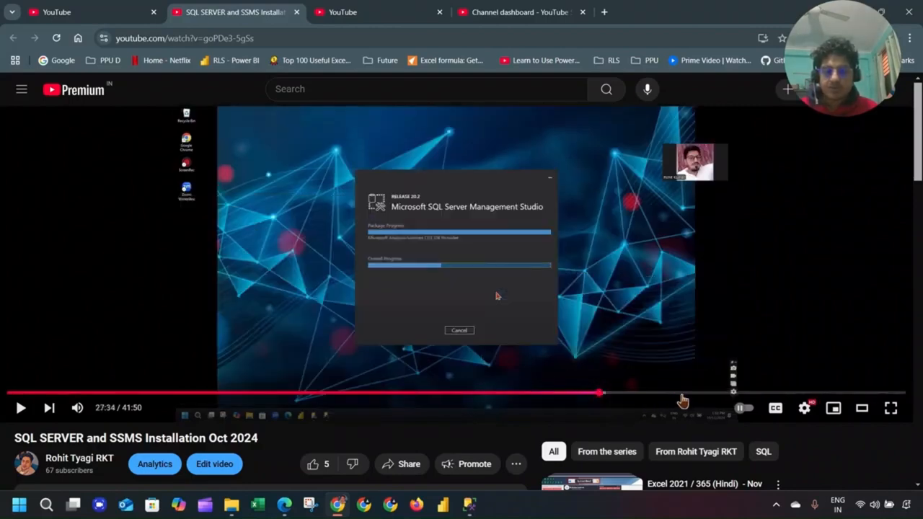
{"action": "left_click", "coordinate": [835, 393]}
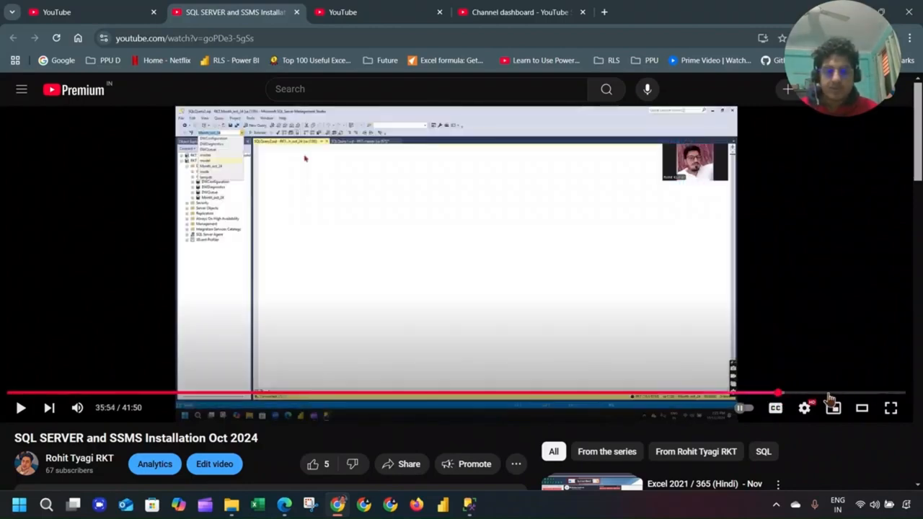
{"action": "left_click", "coordinate": [878, 394]}
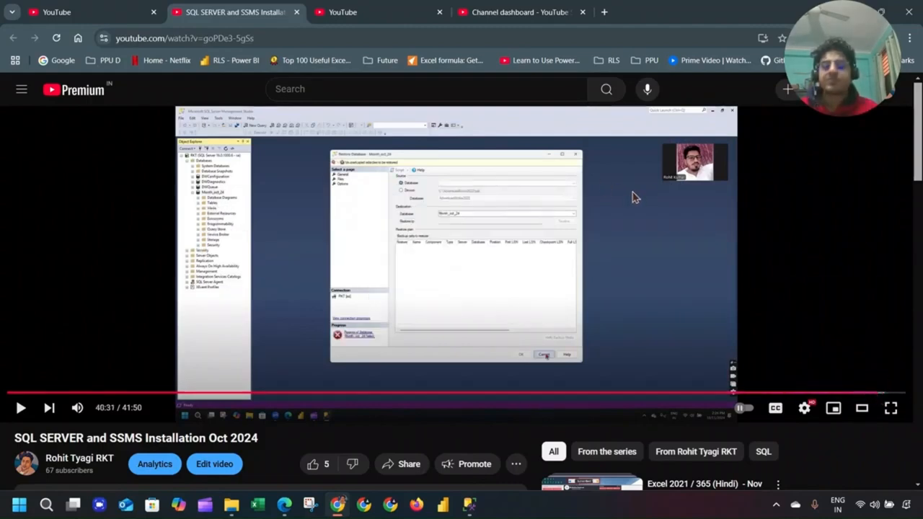